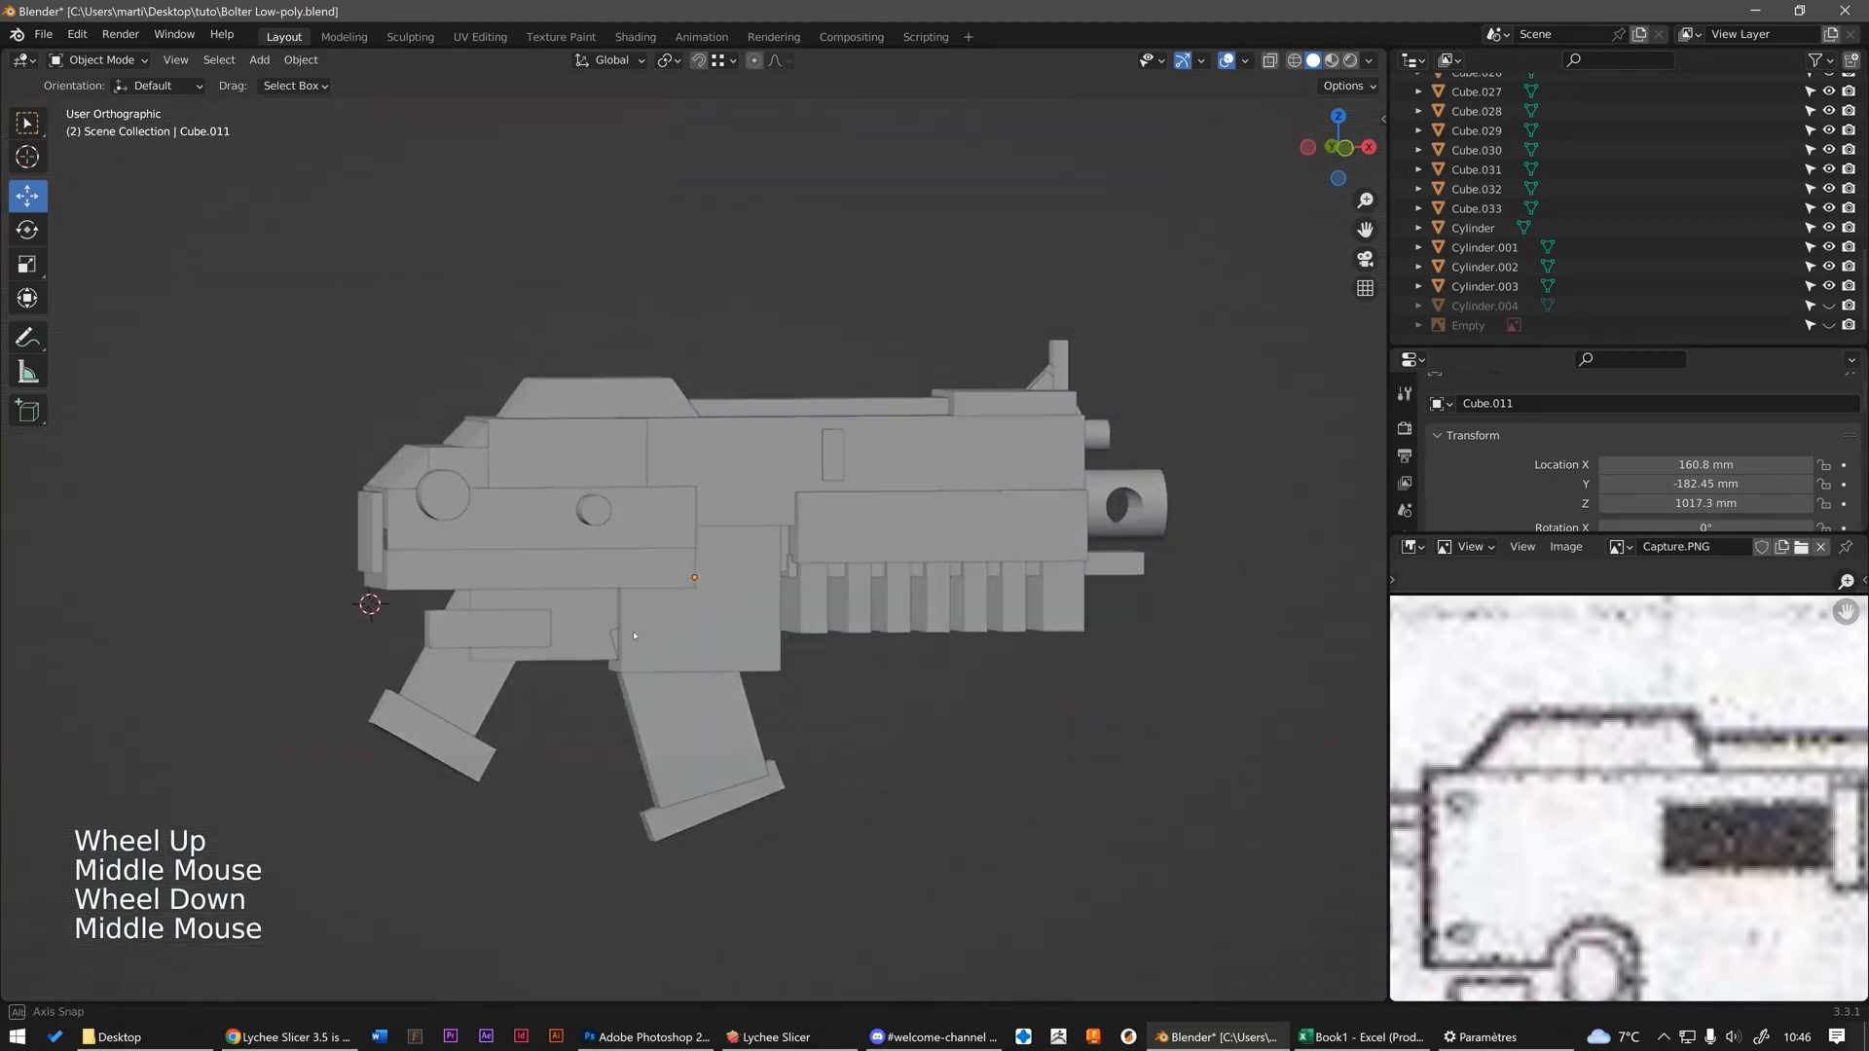
- Select the slanted magazine block under the receiver and unhide the Empty reference image
{"action": "scroll", "coordinate": [661, 740], "scroll_direction": "up", "scroll_amount": 2}
{"action": "left_click", "coordinate": [666, 750]}
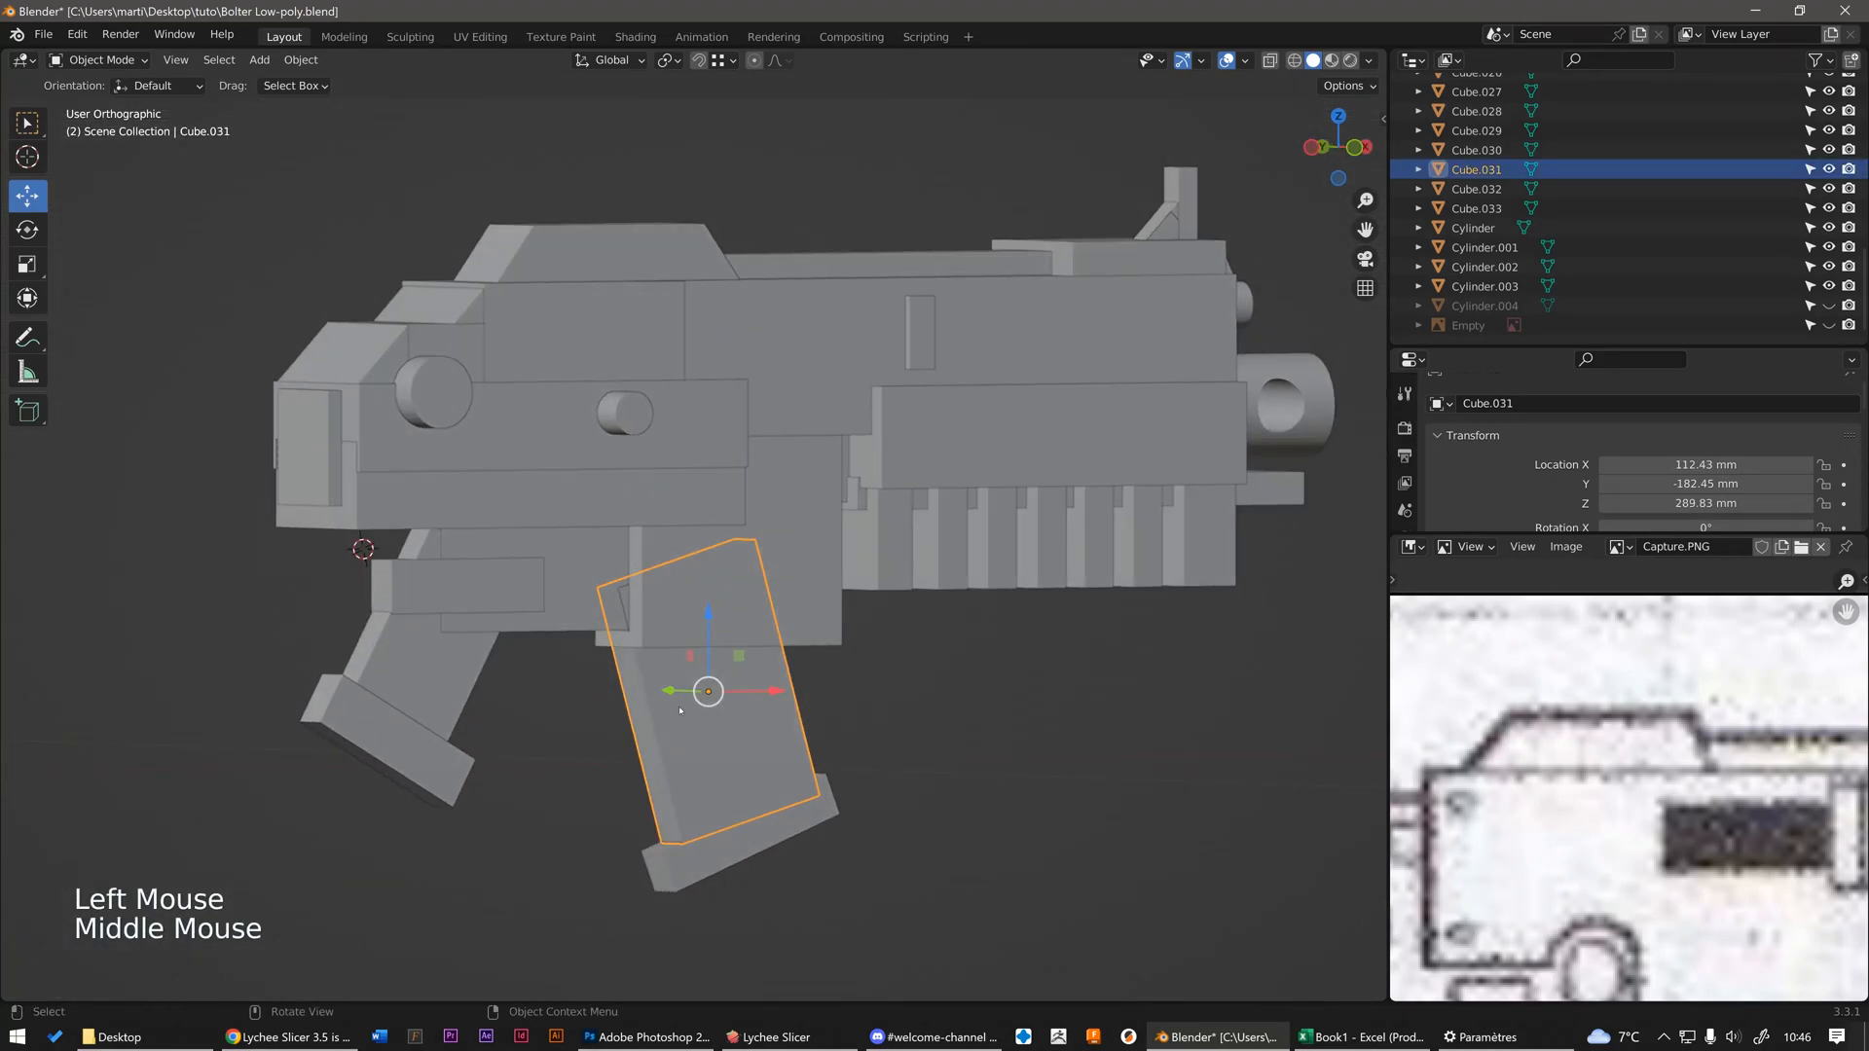
{"action": "middle_click_drag", "start_coordinate": [811, 683], "coordinate": [662, 693]}
{"action": "scroll", "coordinate": [657, 694], "scroll_direction": "up", "scroll_amount": 2}
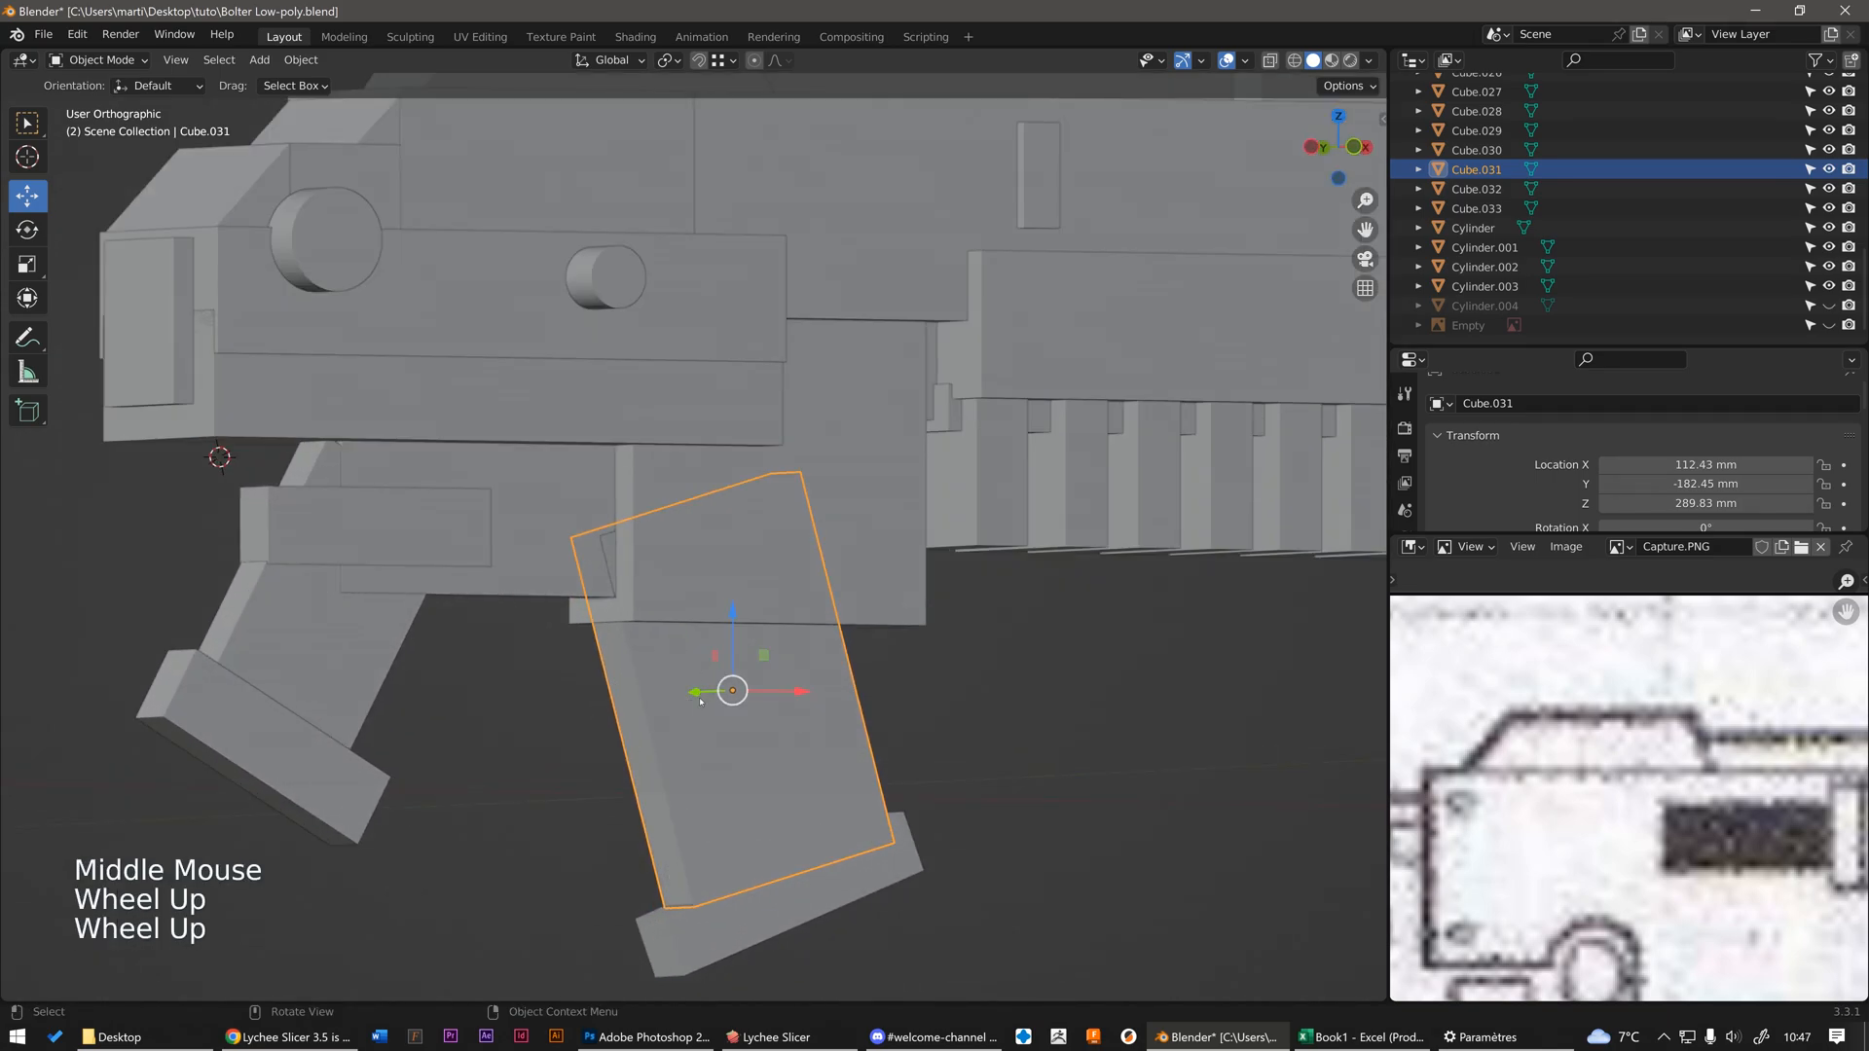
{"action": "left_click", "coordinate": [1829, 325]}
- Compare the magazine block's shape with the magazine drawn in the reference picture
{"action": "scroll", "coordinate": [1628, 798], "scroll_direction": "down", "scroll_amount": 4}
{"action": "middle_click_drag", "start_coordinate": [642, 779], "coordinate": [681, 740]}
{"action": "left_click", "coordinate": [784, 689]}
{"action": "left_click", "coordinate": [784, 689]}
{"action": "middle_click_drag", "start_coordinate": [791, 689], "coordinate": [644, 730]}
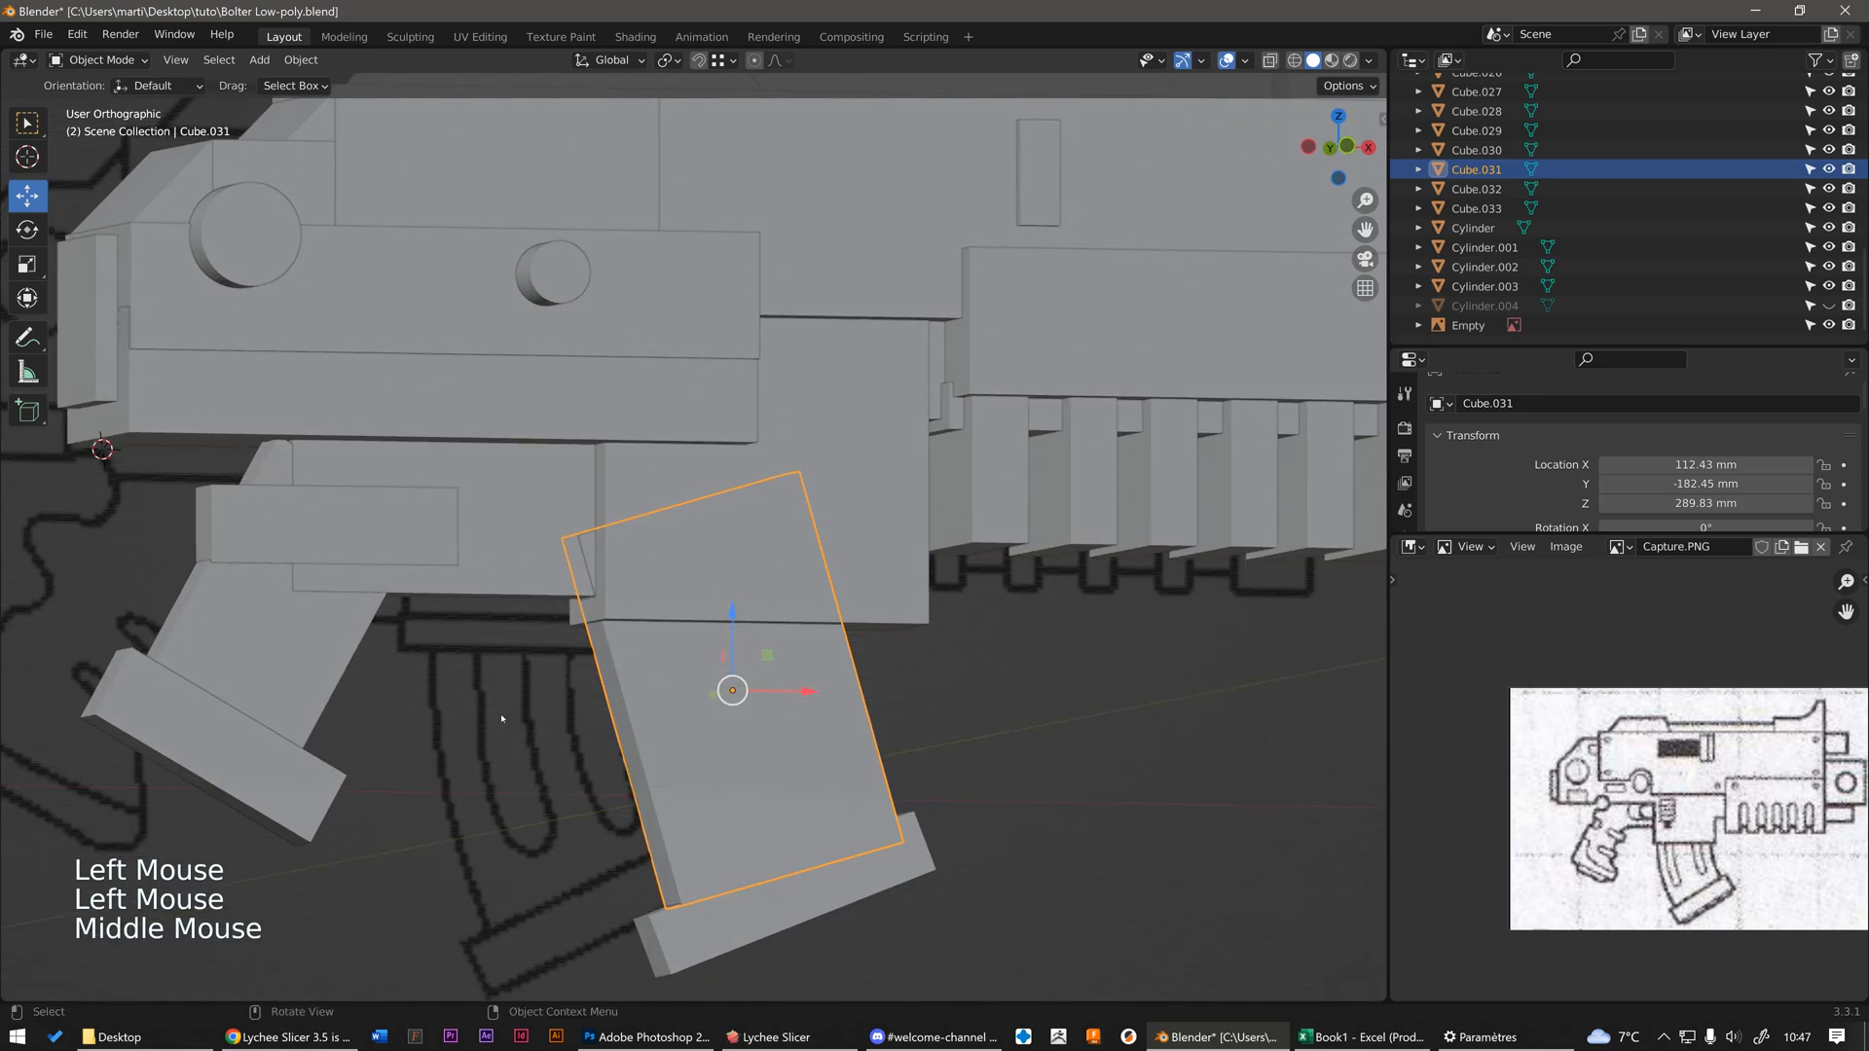
{"action": "scroll", "coordinate": [1702, 868], "scroll_direction": "up", "scroll_amount": 2}
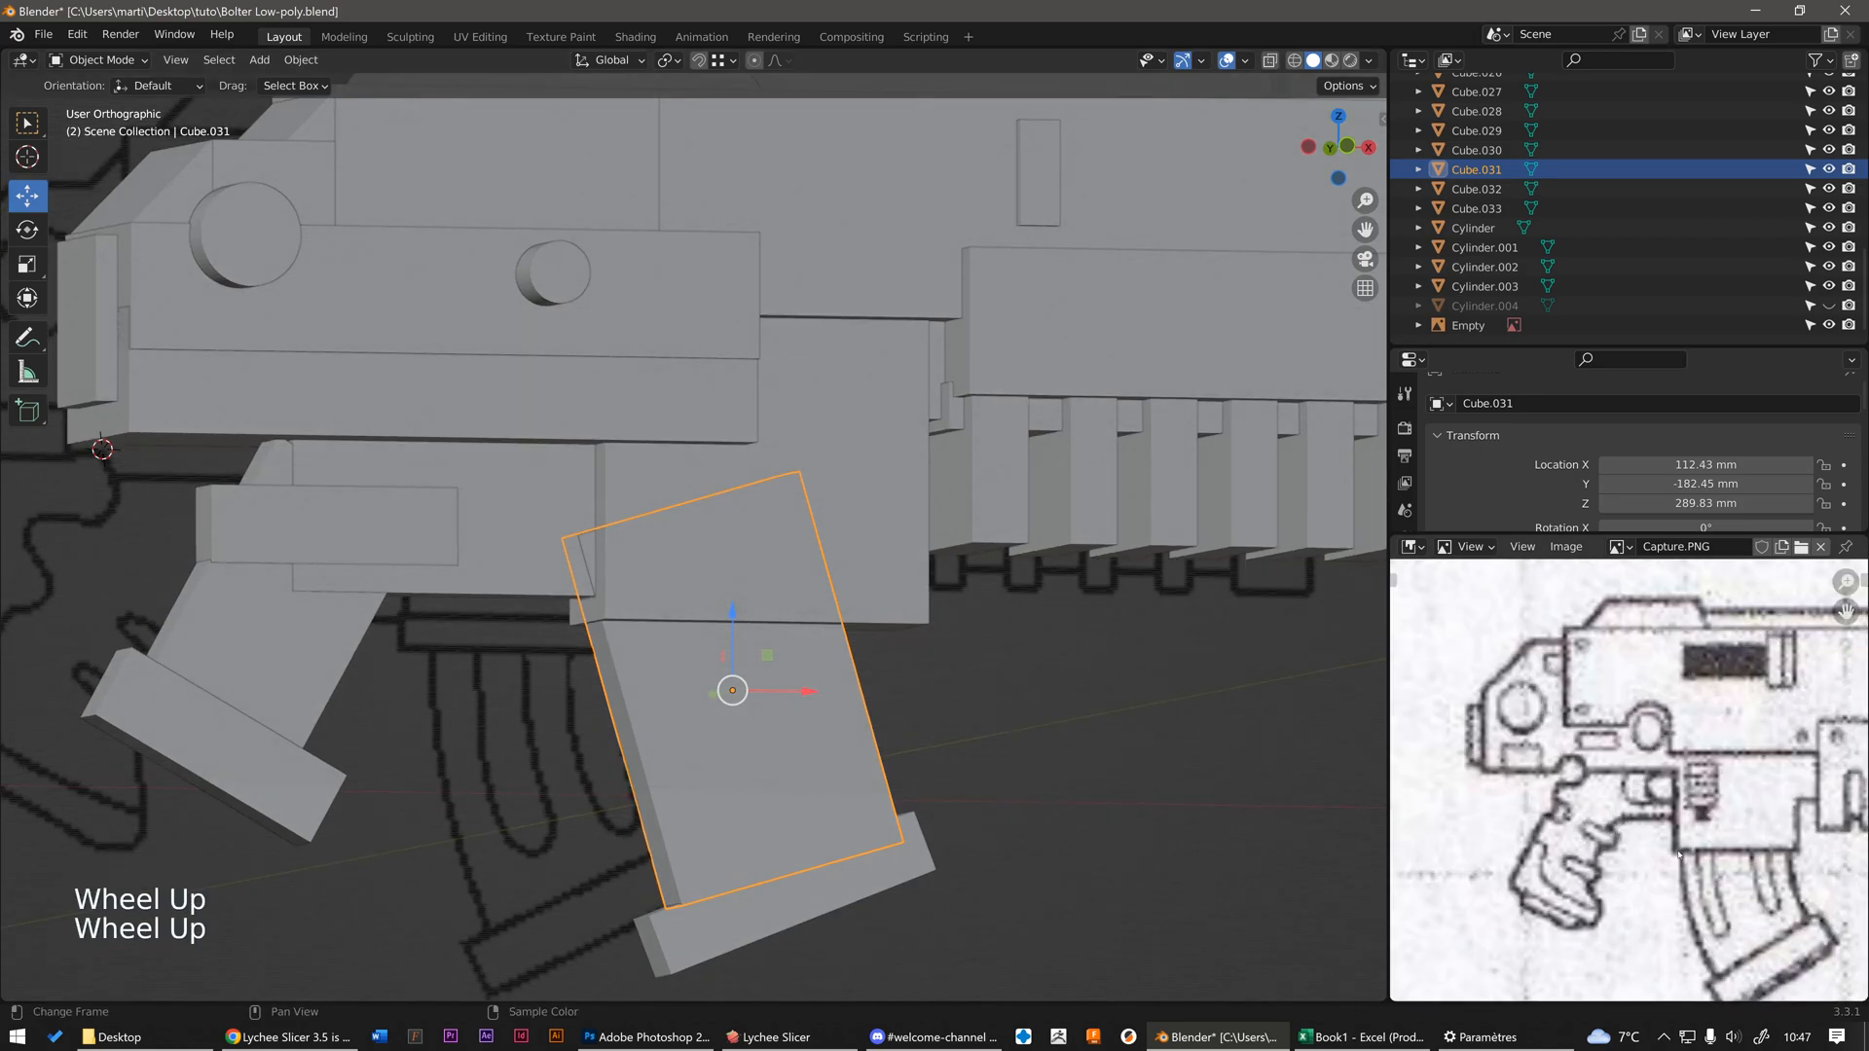
{"action": "scroll", "coordinate": [912, 614], "scroll_direction": "down", "scroll_amount": 2}
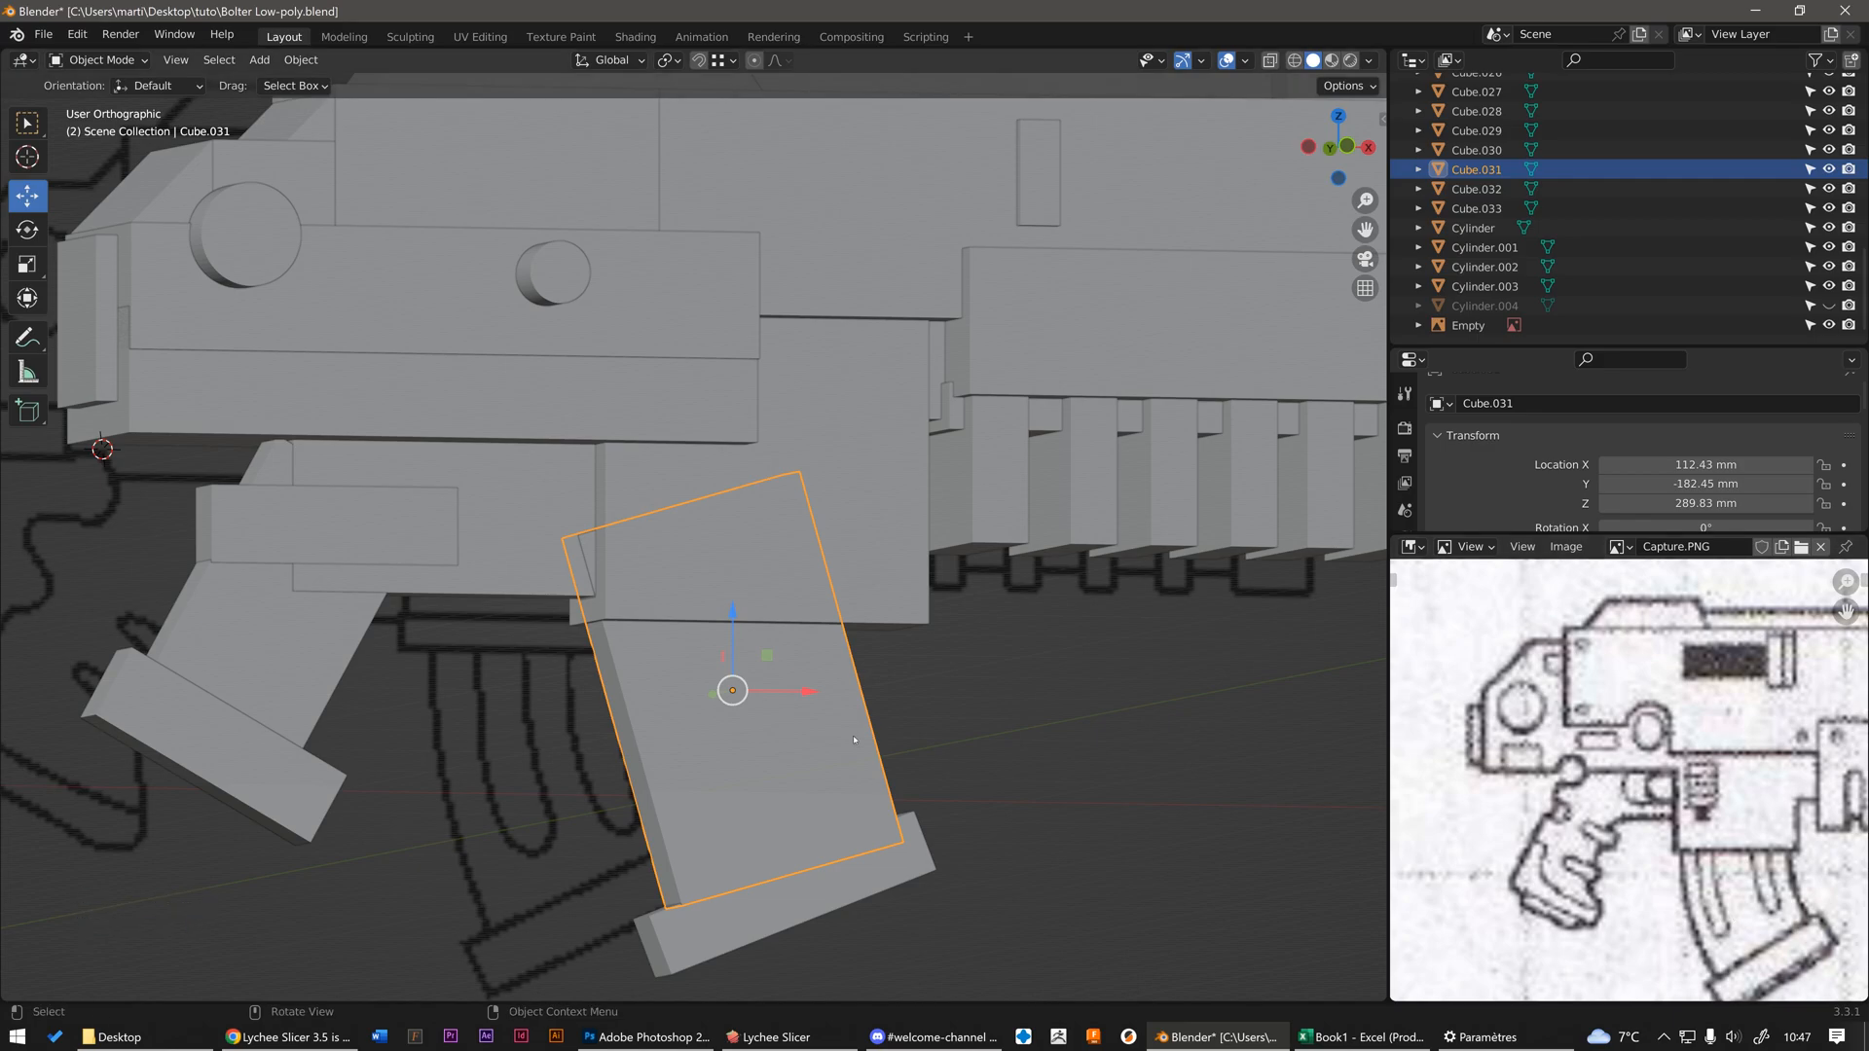
{"action": "mouse_move", "coordinate": [971, 645]}
{"action": "middle_mouse_down"}
{"action": "mouse_move", "coordinate": [987, 652]}
{"action": "mouse_move", "coordinate": [959, 654]}
{"action": "middle_mouse_up"}
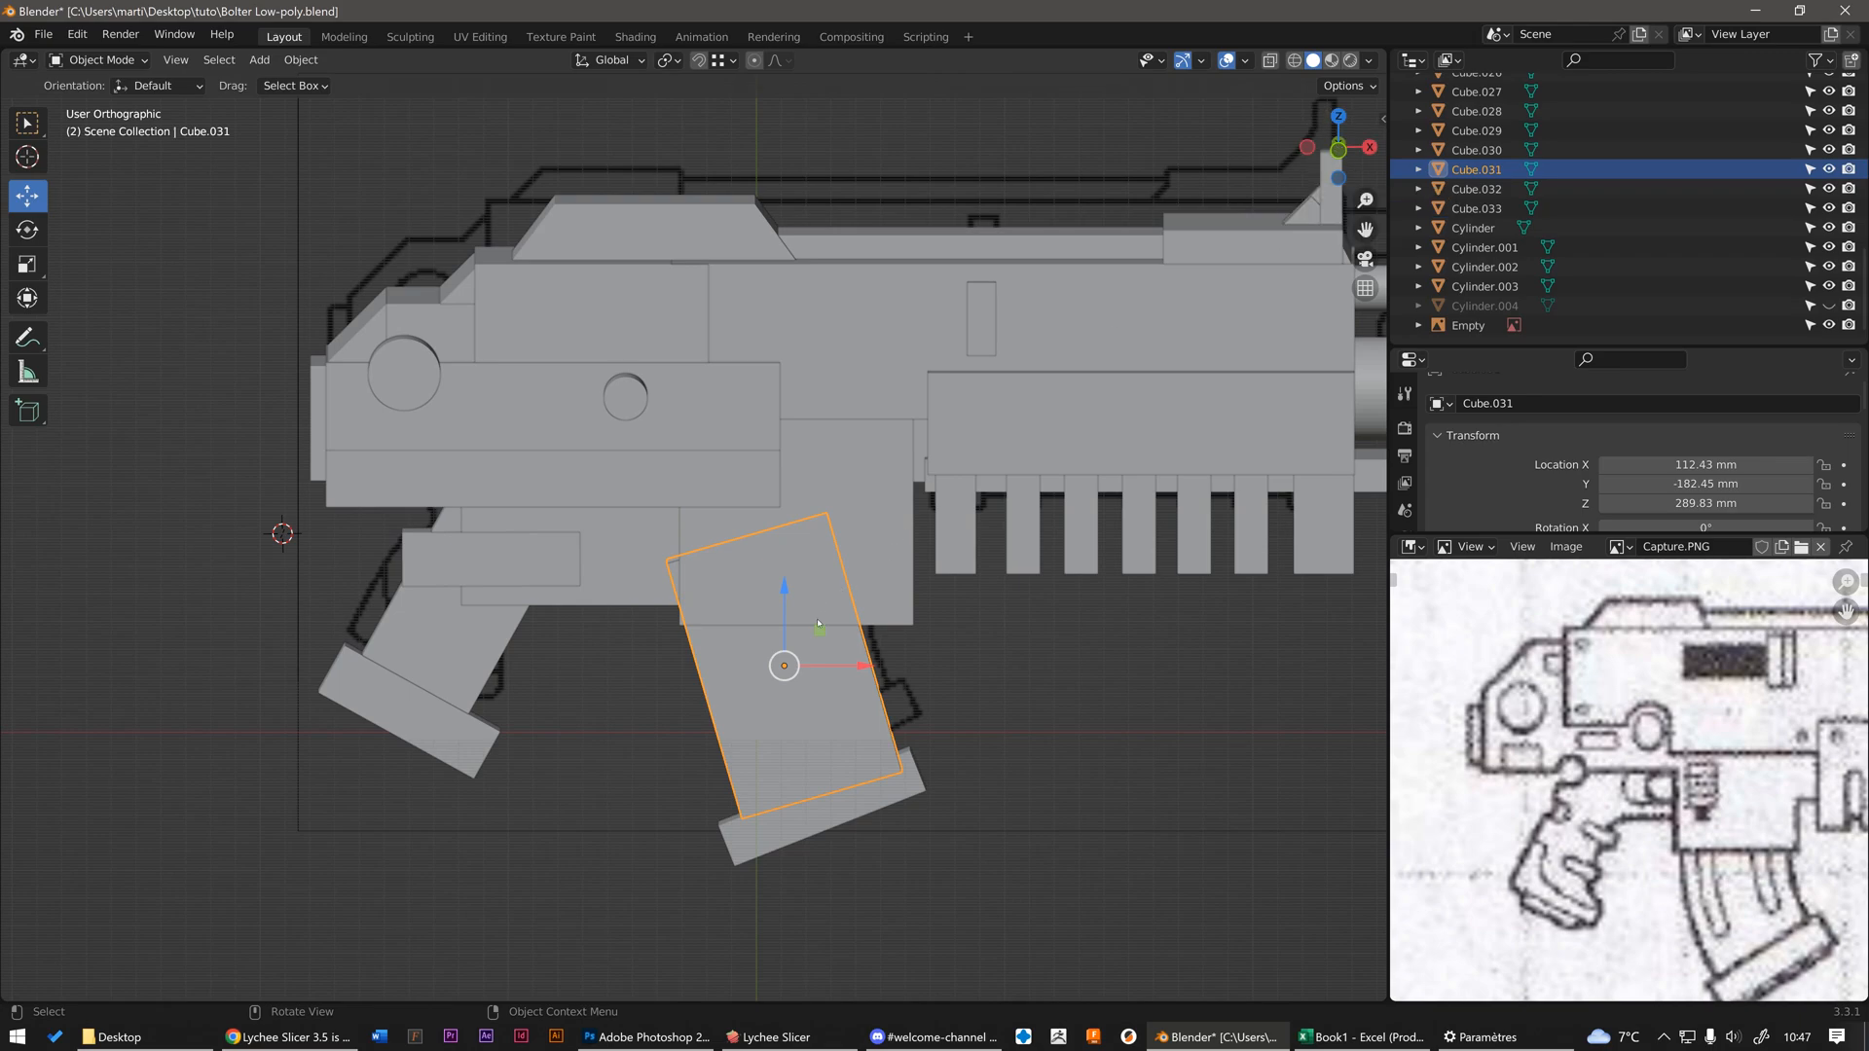
- Align the view to the front and turn on X-ray so the reference drawing shows through the model
{"action": "key", "text": "alt"}
{"action": "middle_click", "coordinate": [933, 615], "text": "alt"}
{"action": "middle_click_drag", "start_coordinate": [932, 615], "coordinate": [818, 654]}
{"action": "scroll", "coordinate": [808, 659], "scroll_direction": "up", "scroll_amount": 1}
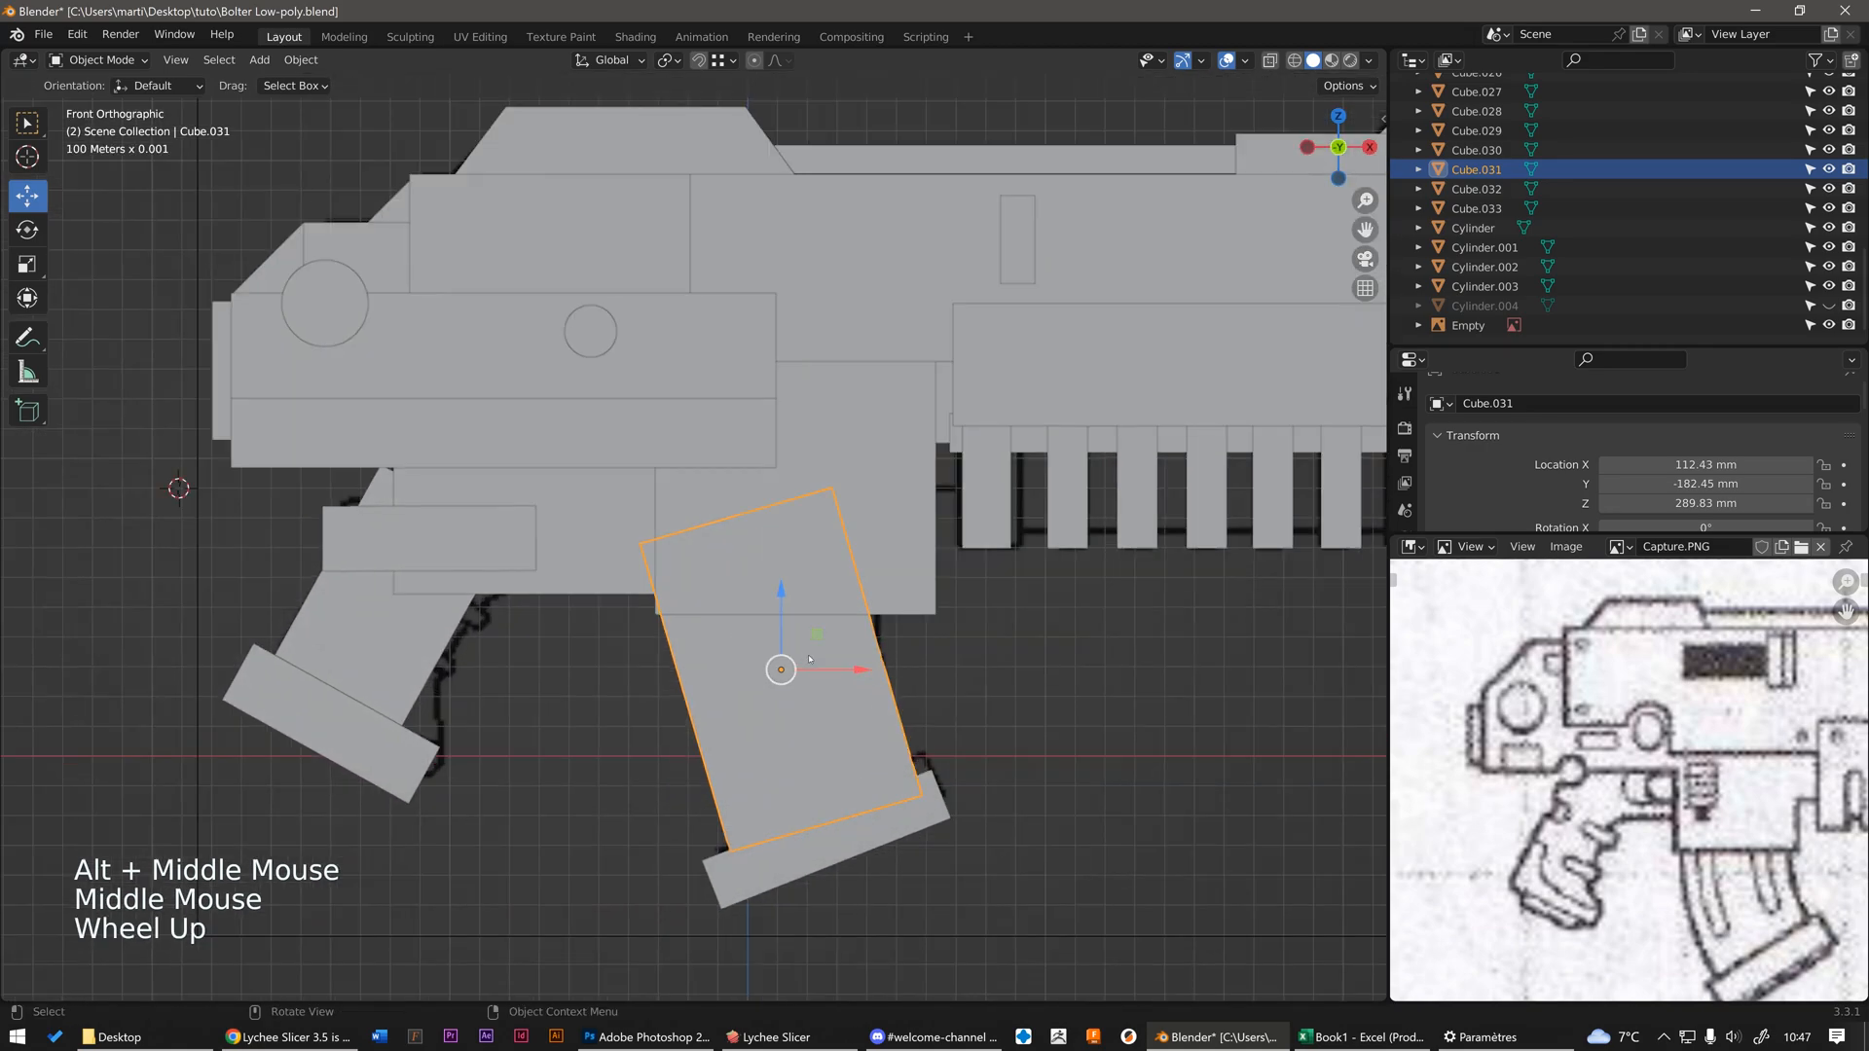
{"action": "scroll", "coordinate": [817, 642], "scroll_direction": "up", "scroll_amount": 2}
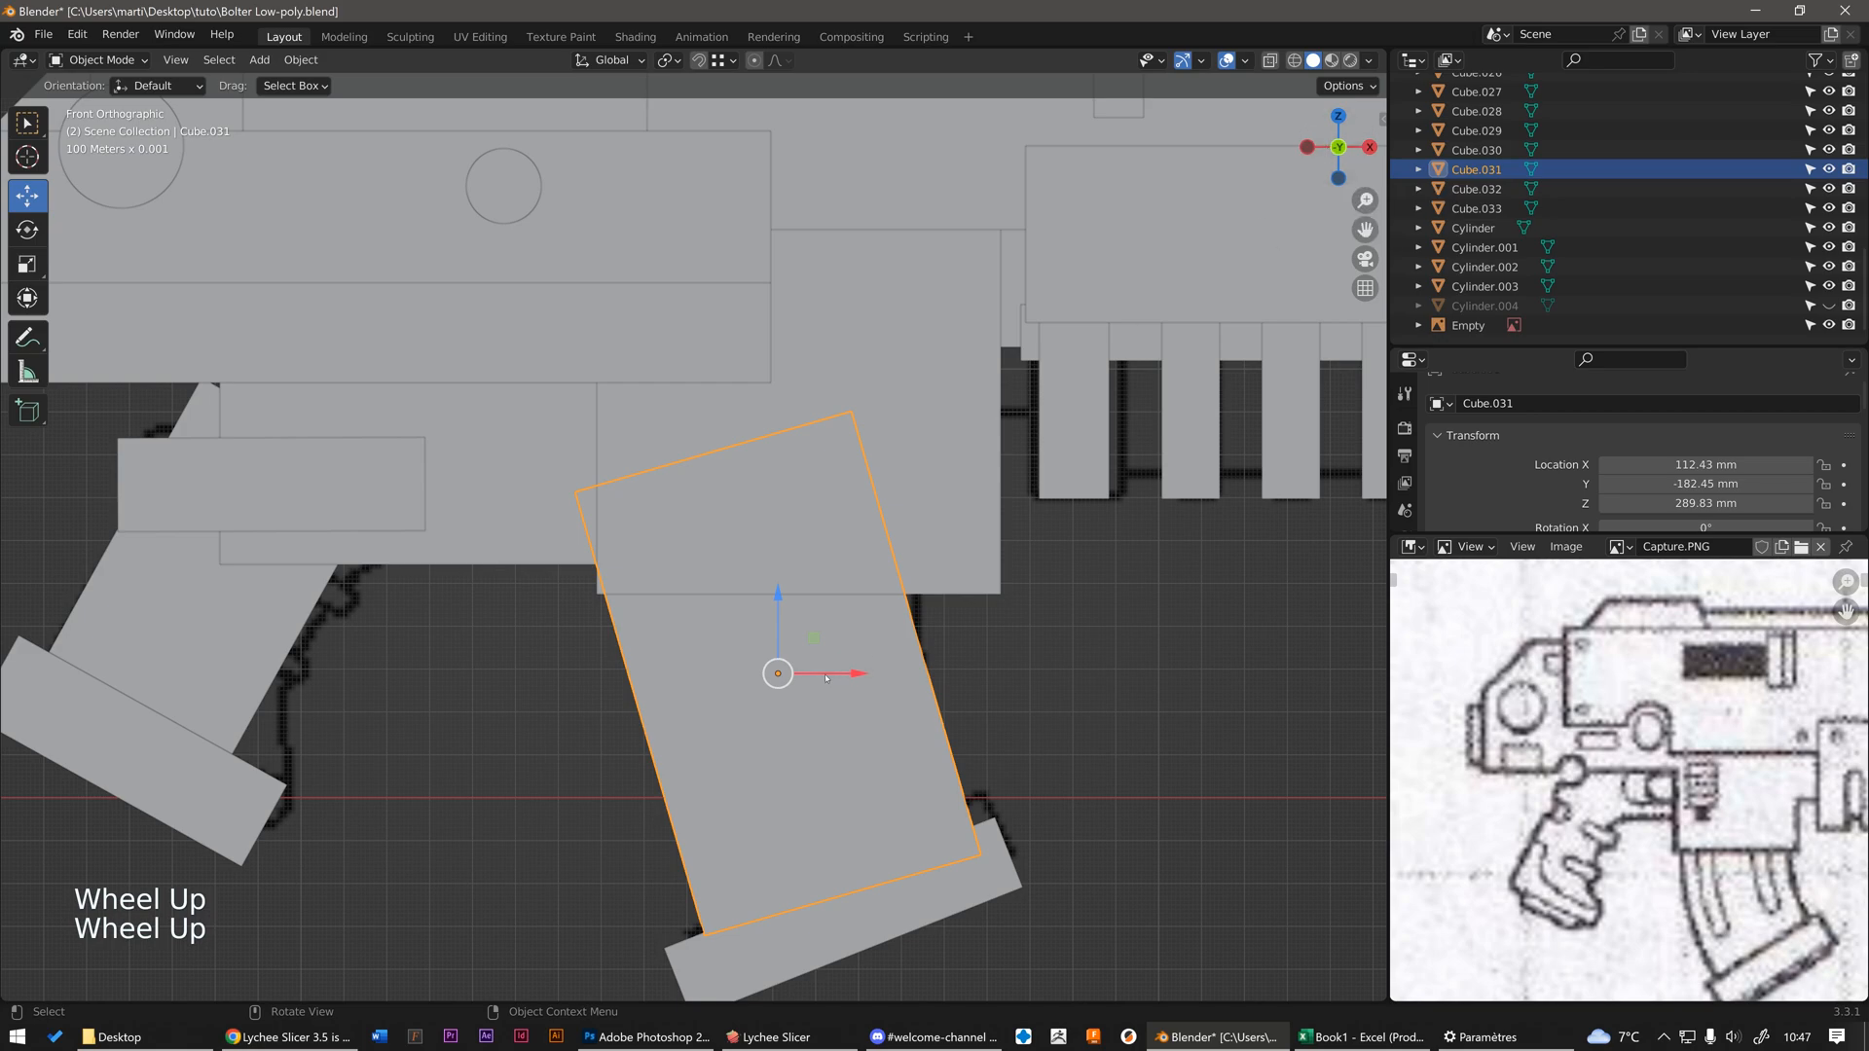
{"action": "scroll", "coordinate": [820, 694], "scroll_direction": "down", "scroll_amount": 1}
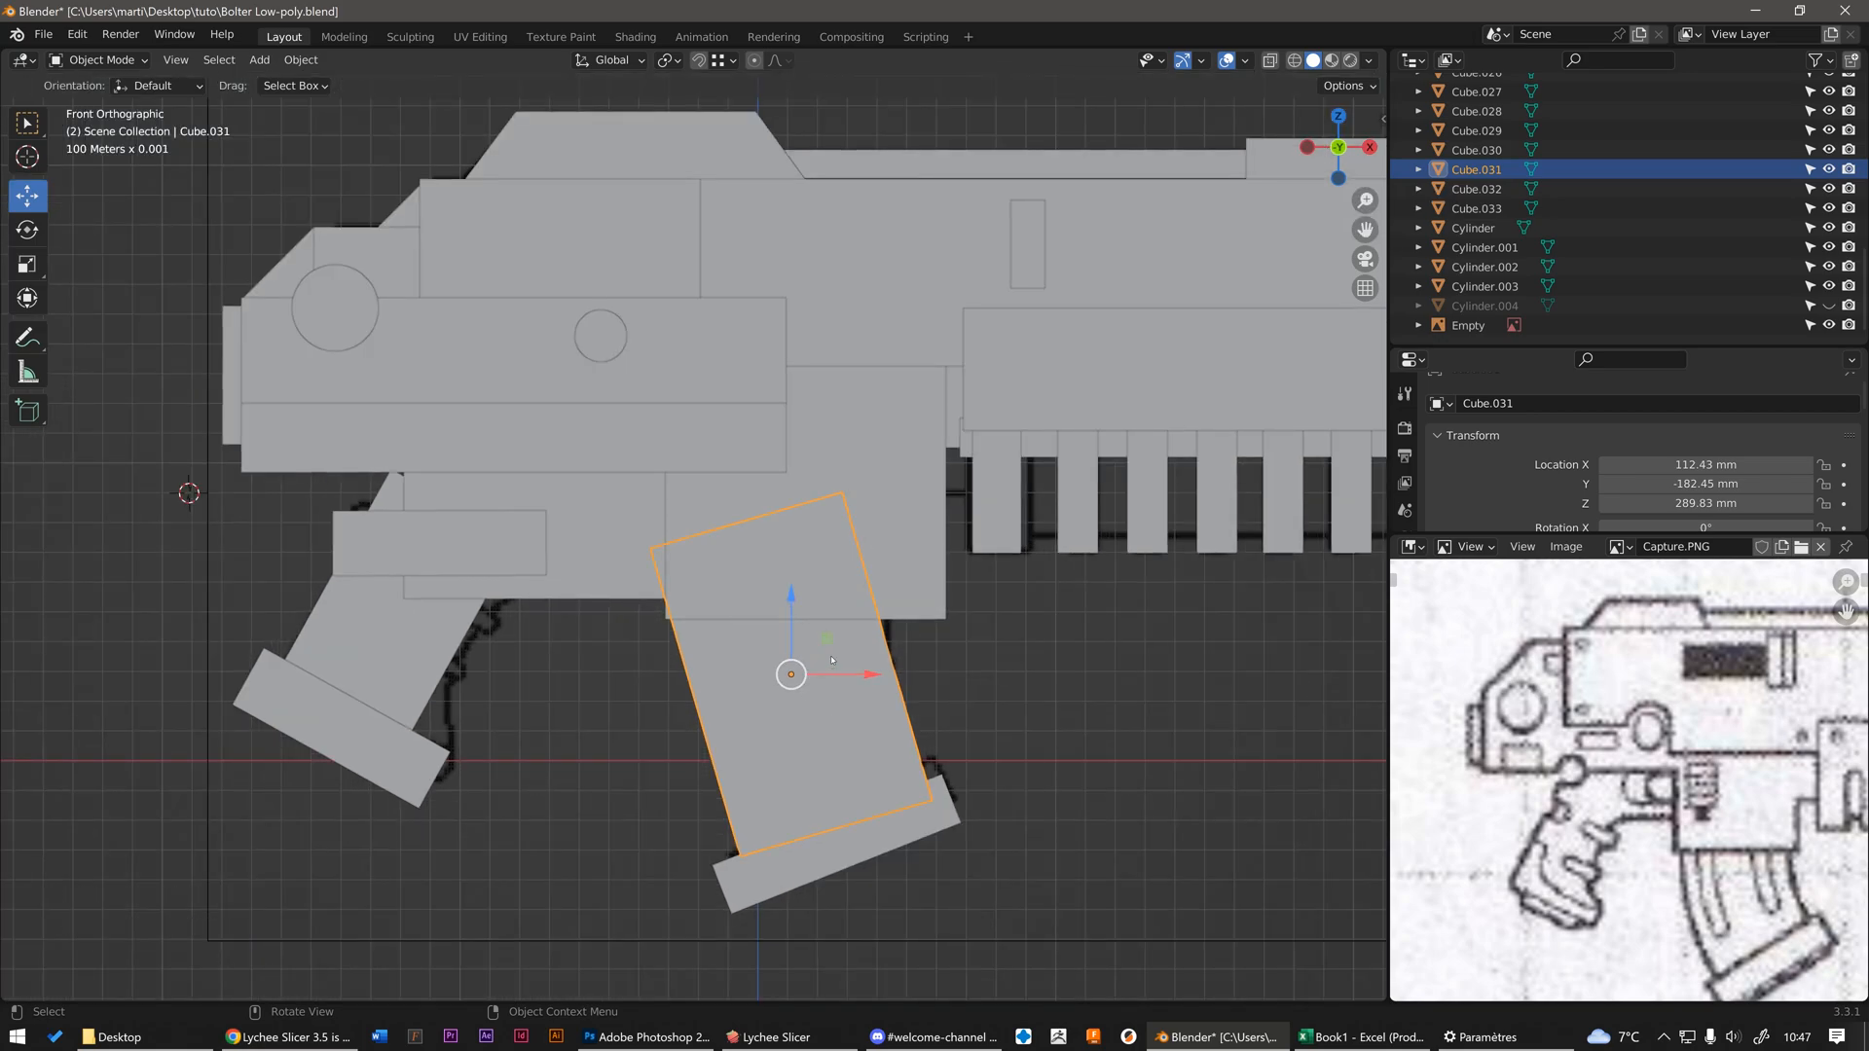
{"action": "key", "text": "alt"}
{"action": "key", "text": "alt+z"}
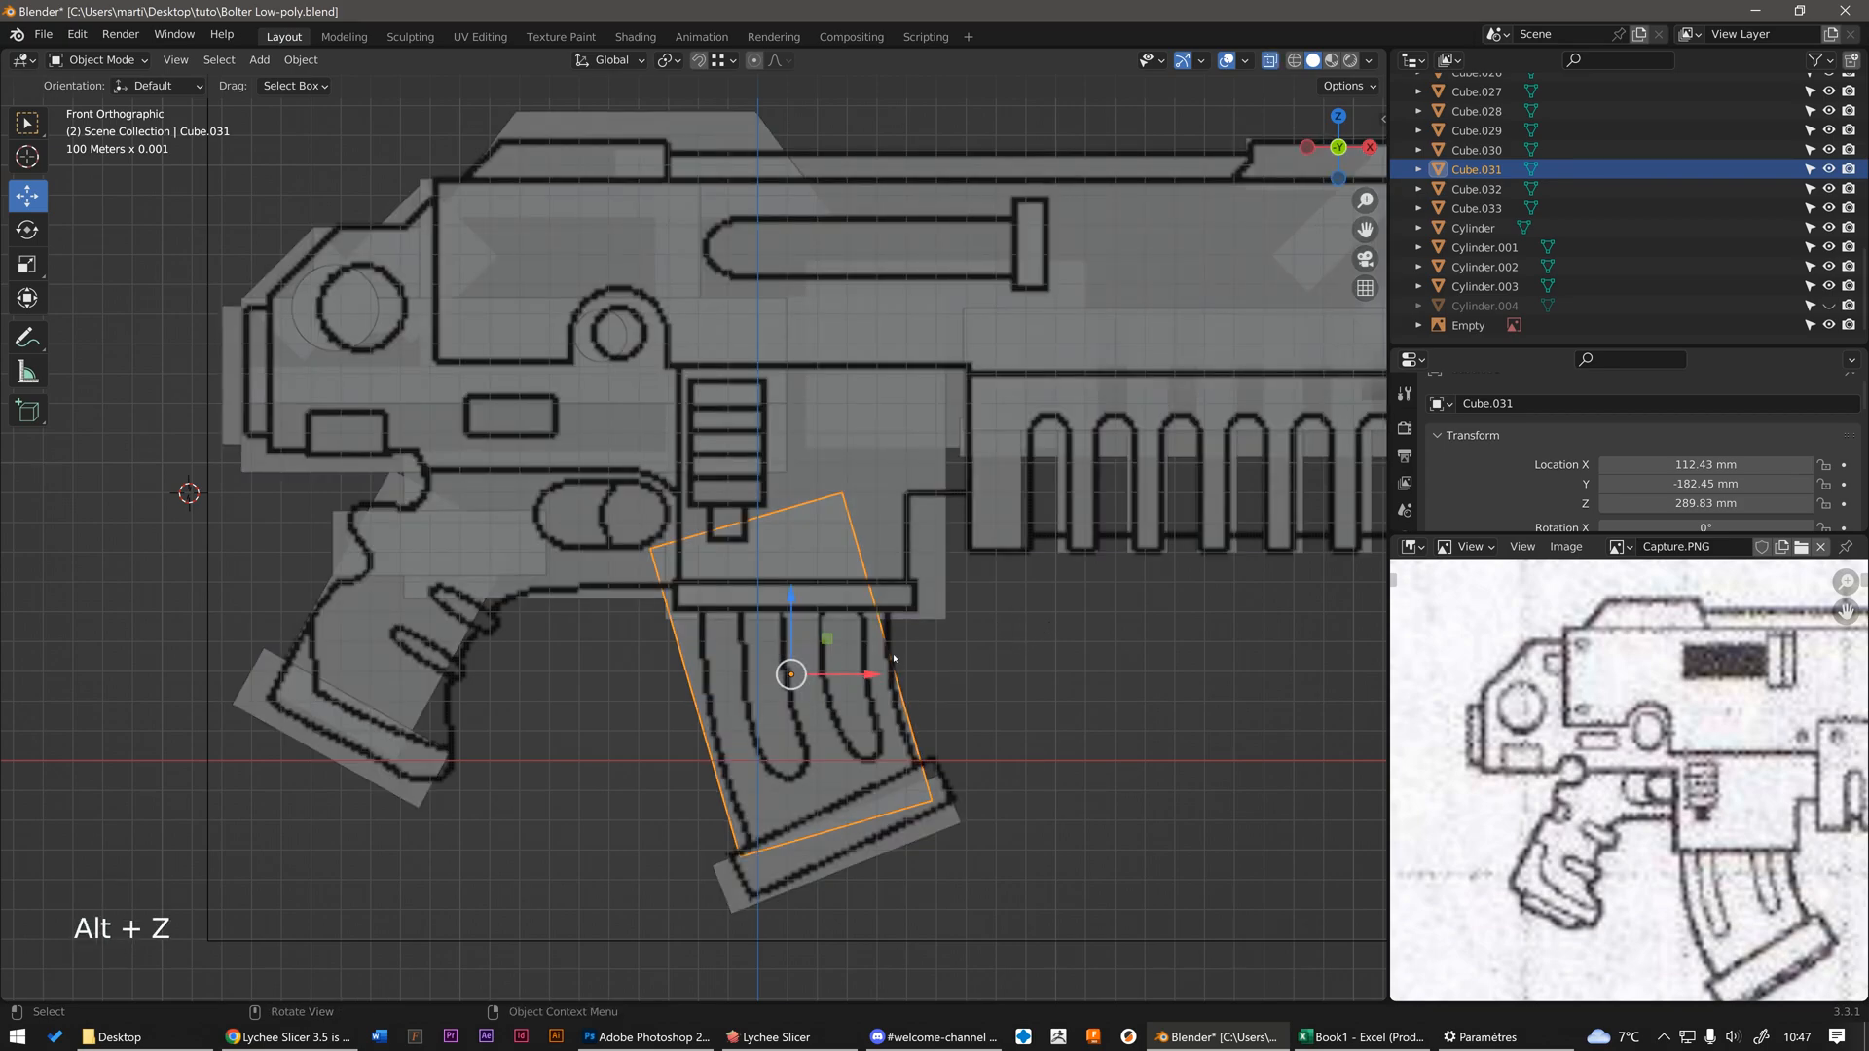
- Enter Edit Mode on the magazine block, clear the face selection and switch to vertex selection
{"action": "key", "text": "Tab"}
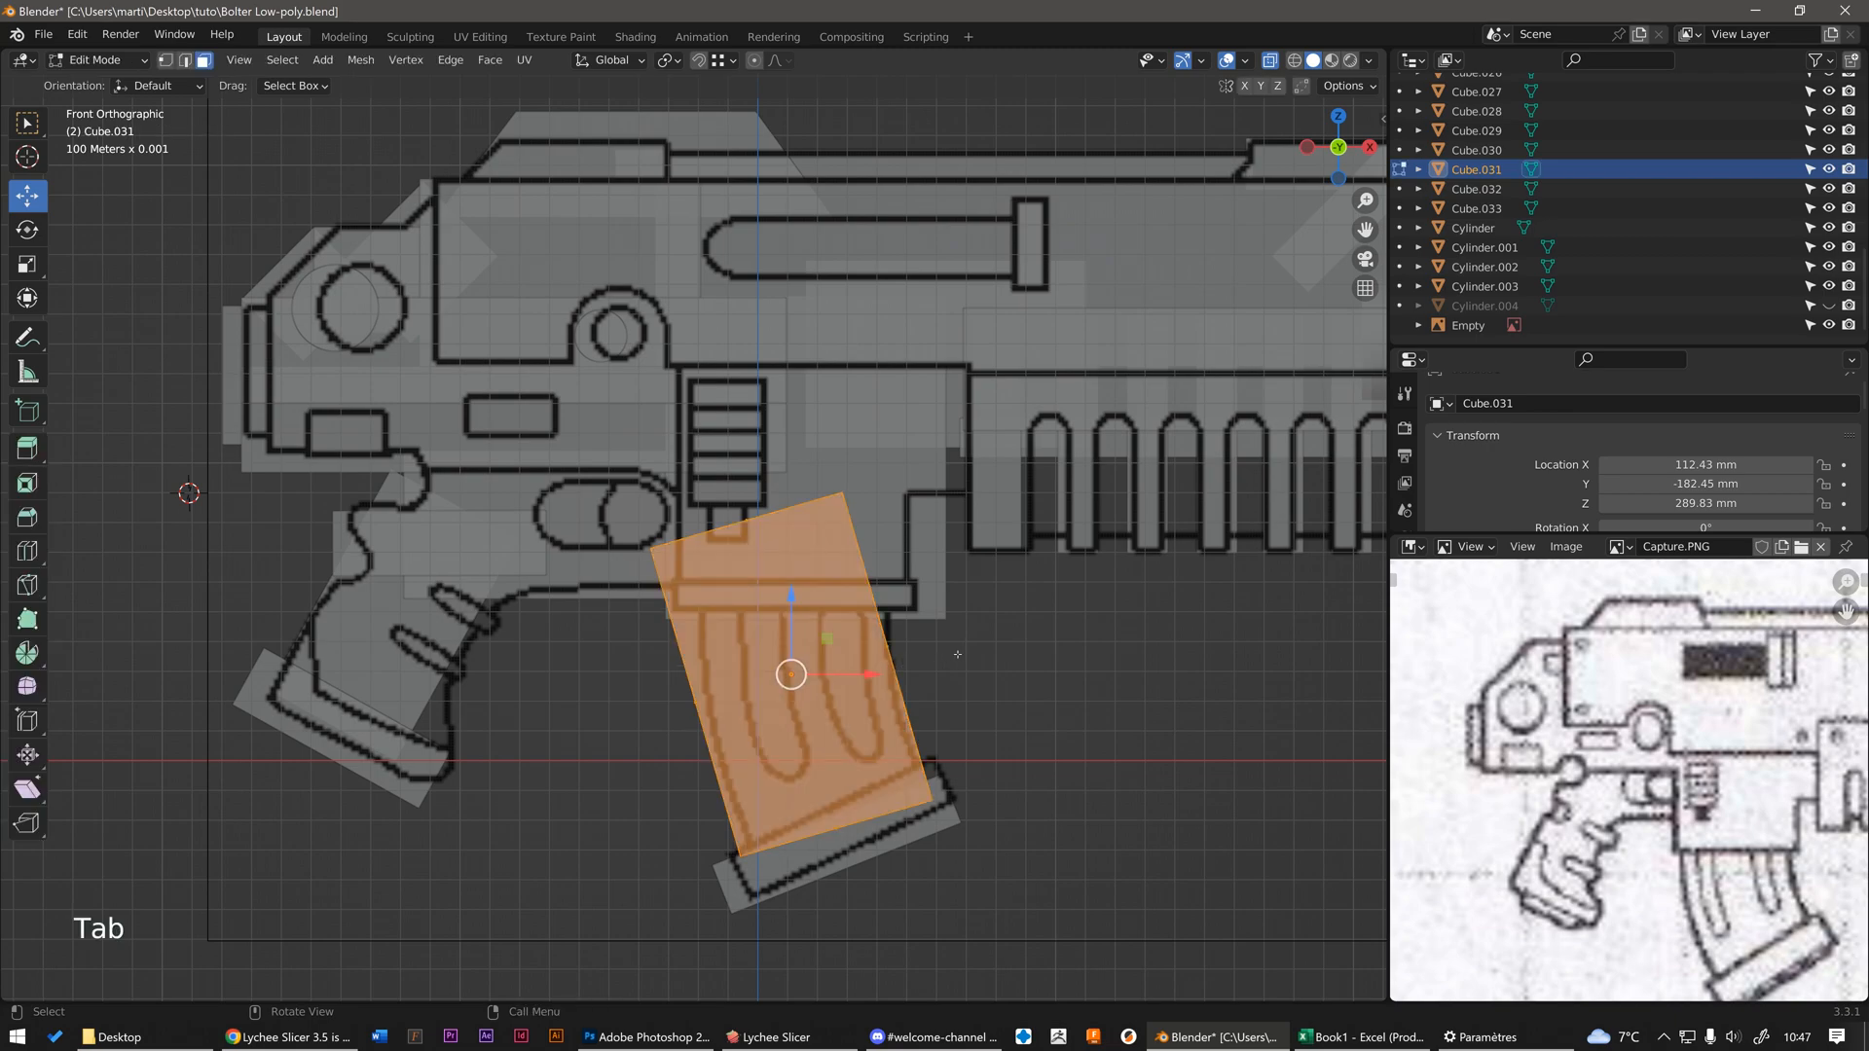
{"action": "left_click", "coordinate": [962, 653]}
{"action": "scroll", "coordinate": [804, 642], "scroll_direction": "up", "scroll_amount": 1}
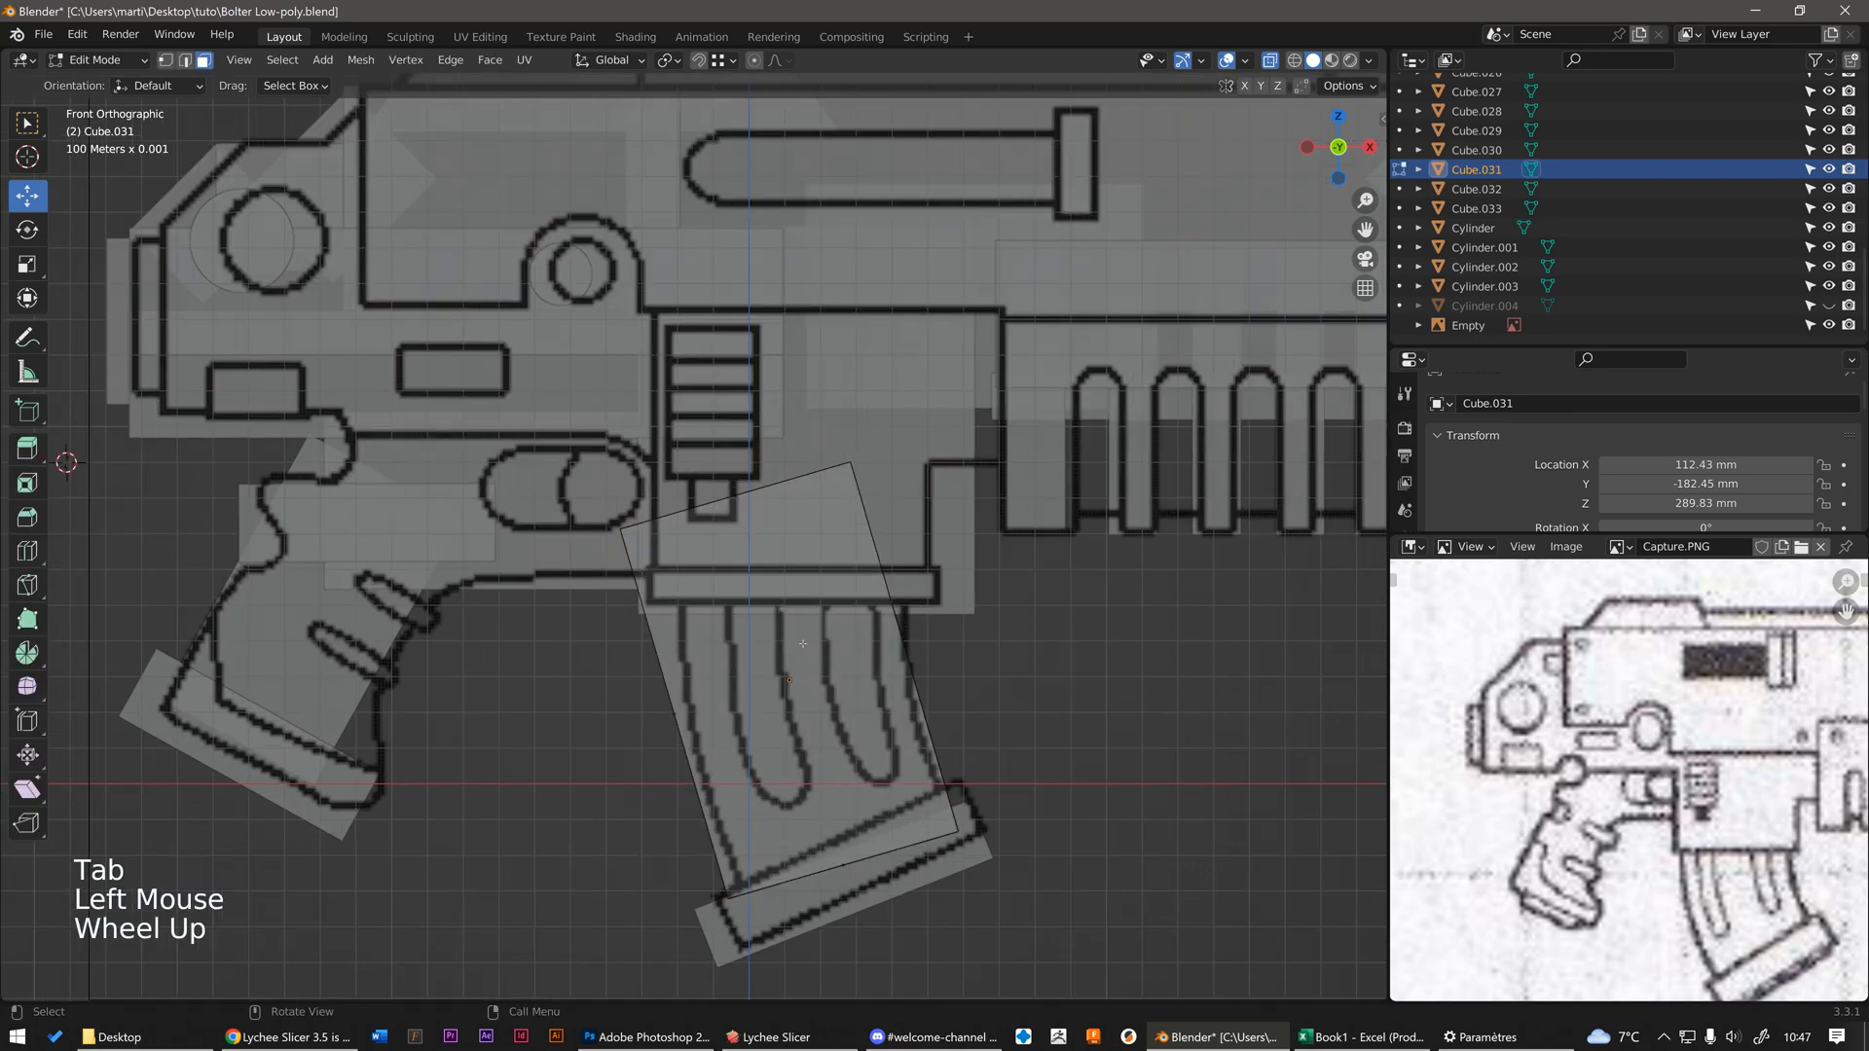
{"action": "scroll", "coordinate": [698, 616], "scroll_direction": "up", "scroll_amount": 2}
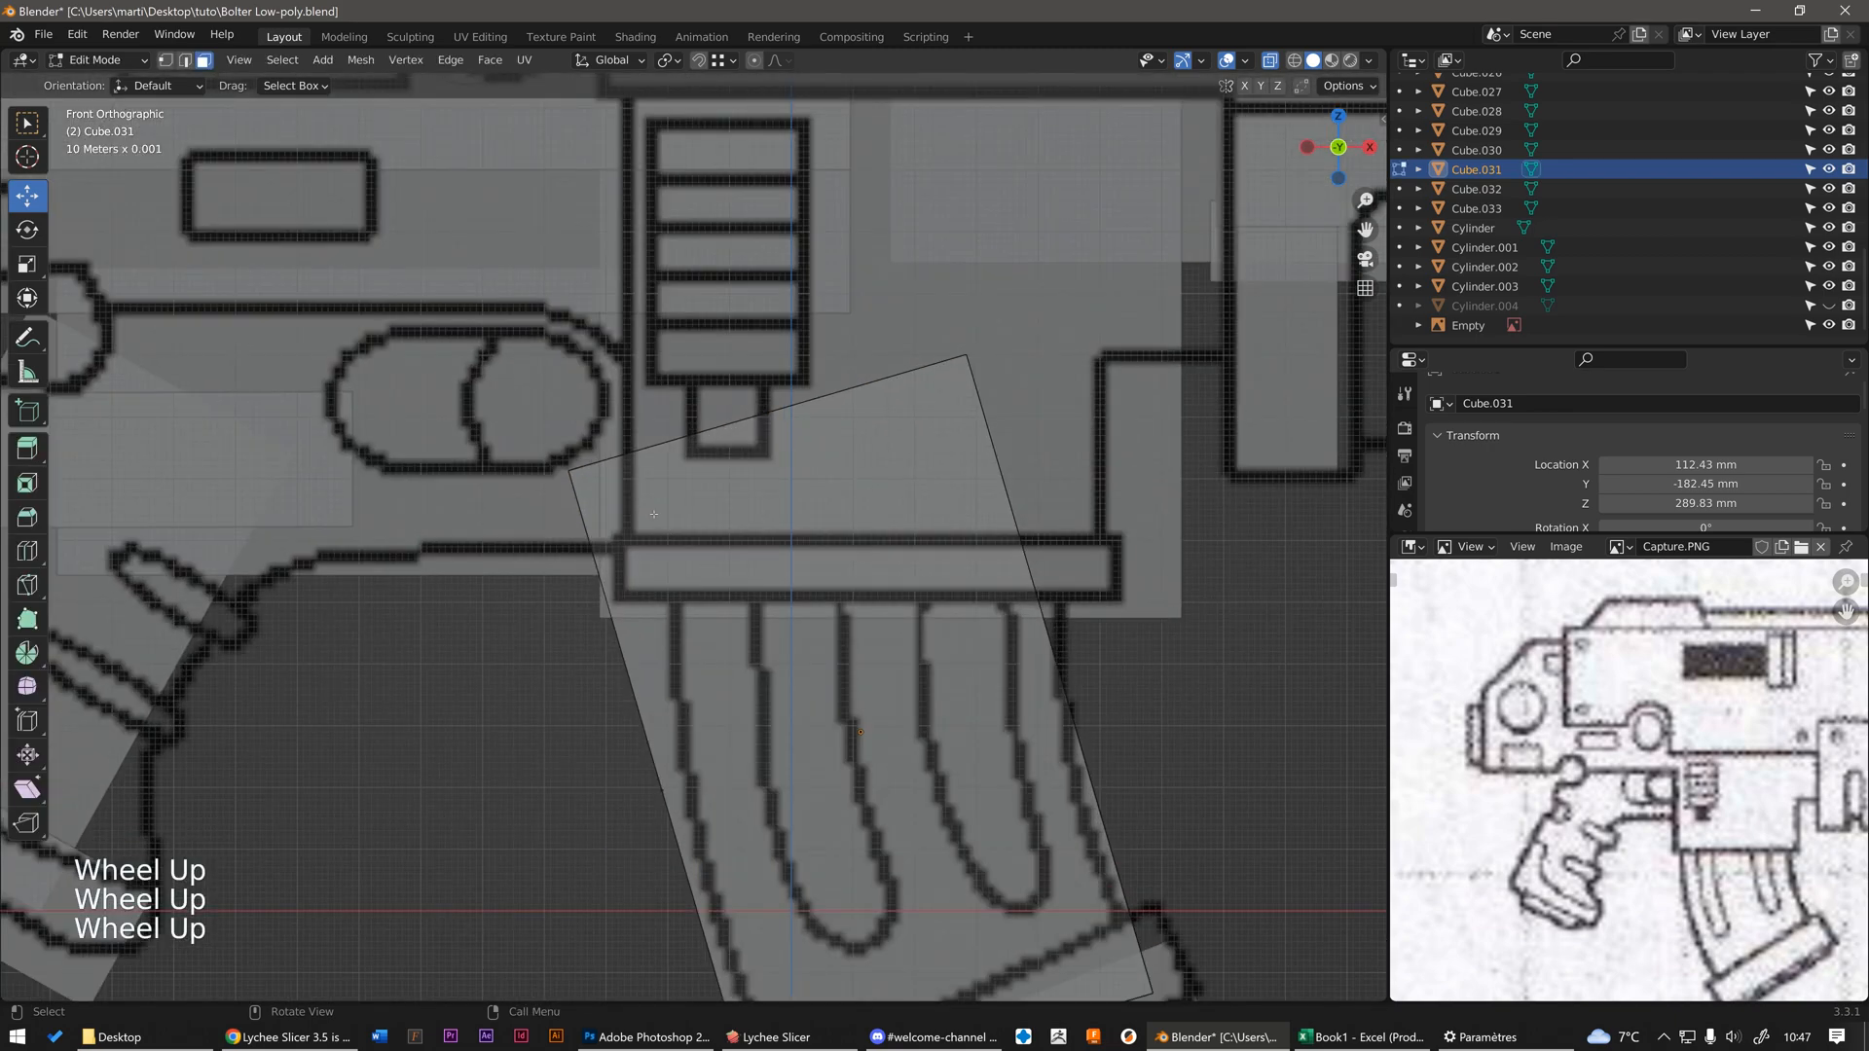
{"action": "scroll", "coordinate": [565, 471], "scroll_direction": "down", "scroll_amount": 2}
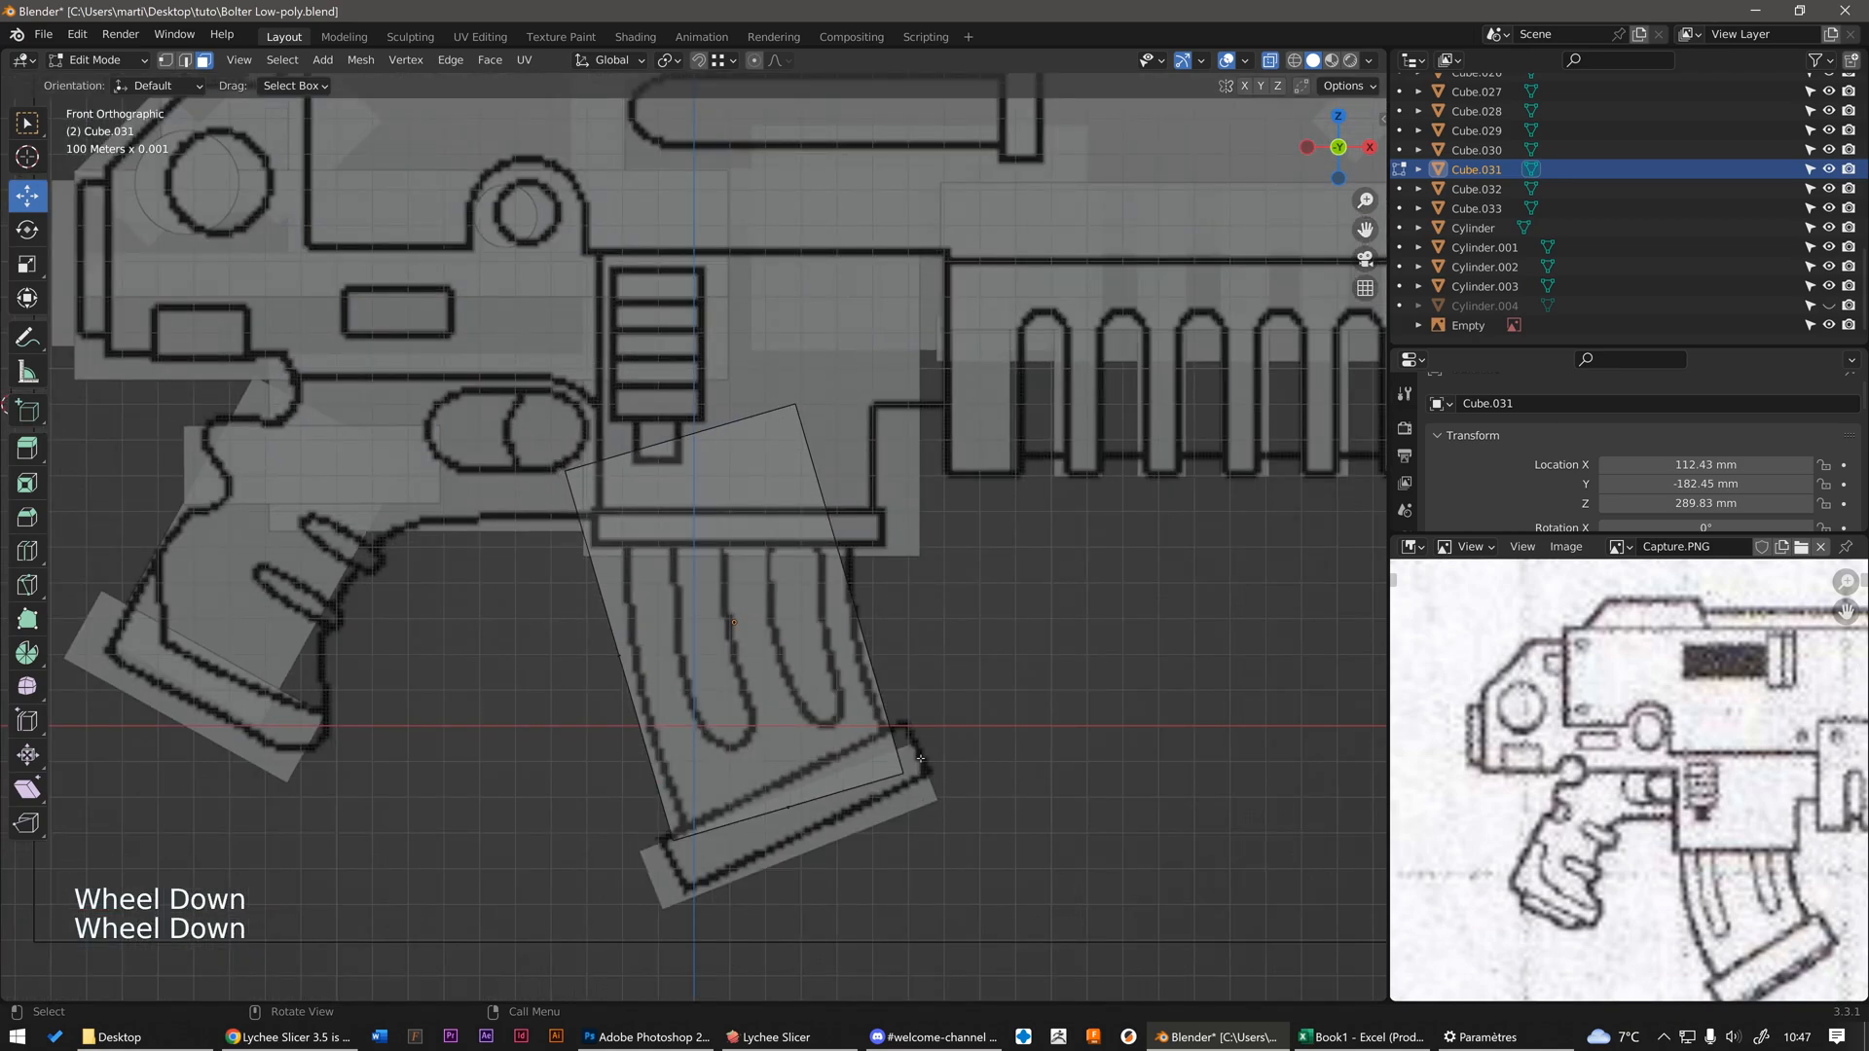
{"action": "scroll", "coordinate": [627, 560], "scroll_direction": "up", "scroll_amount": 2}
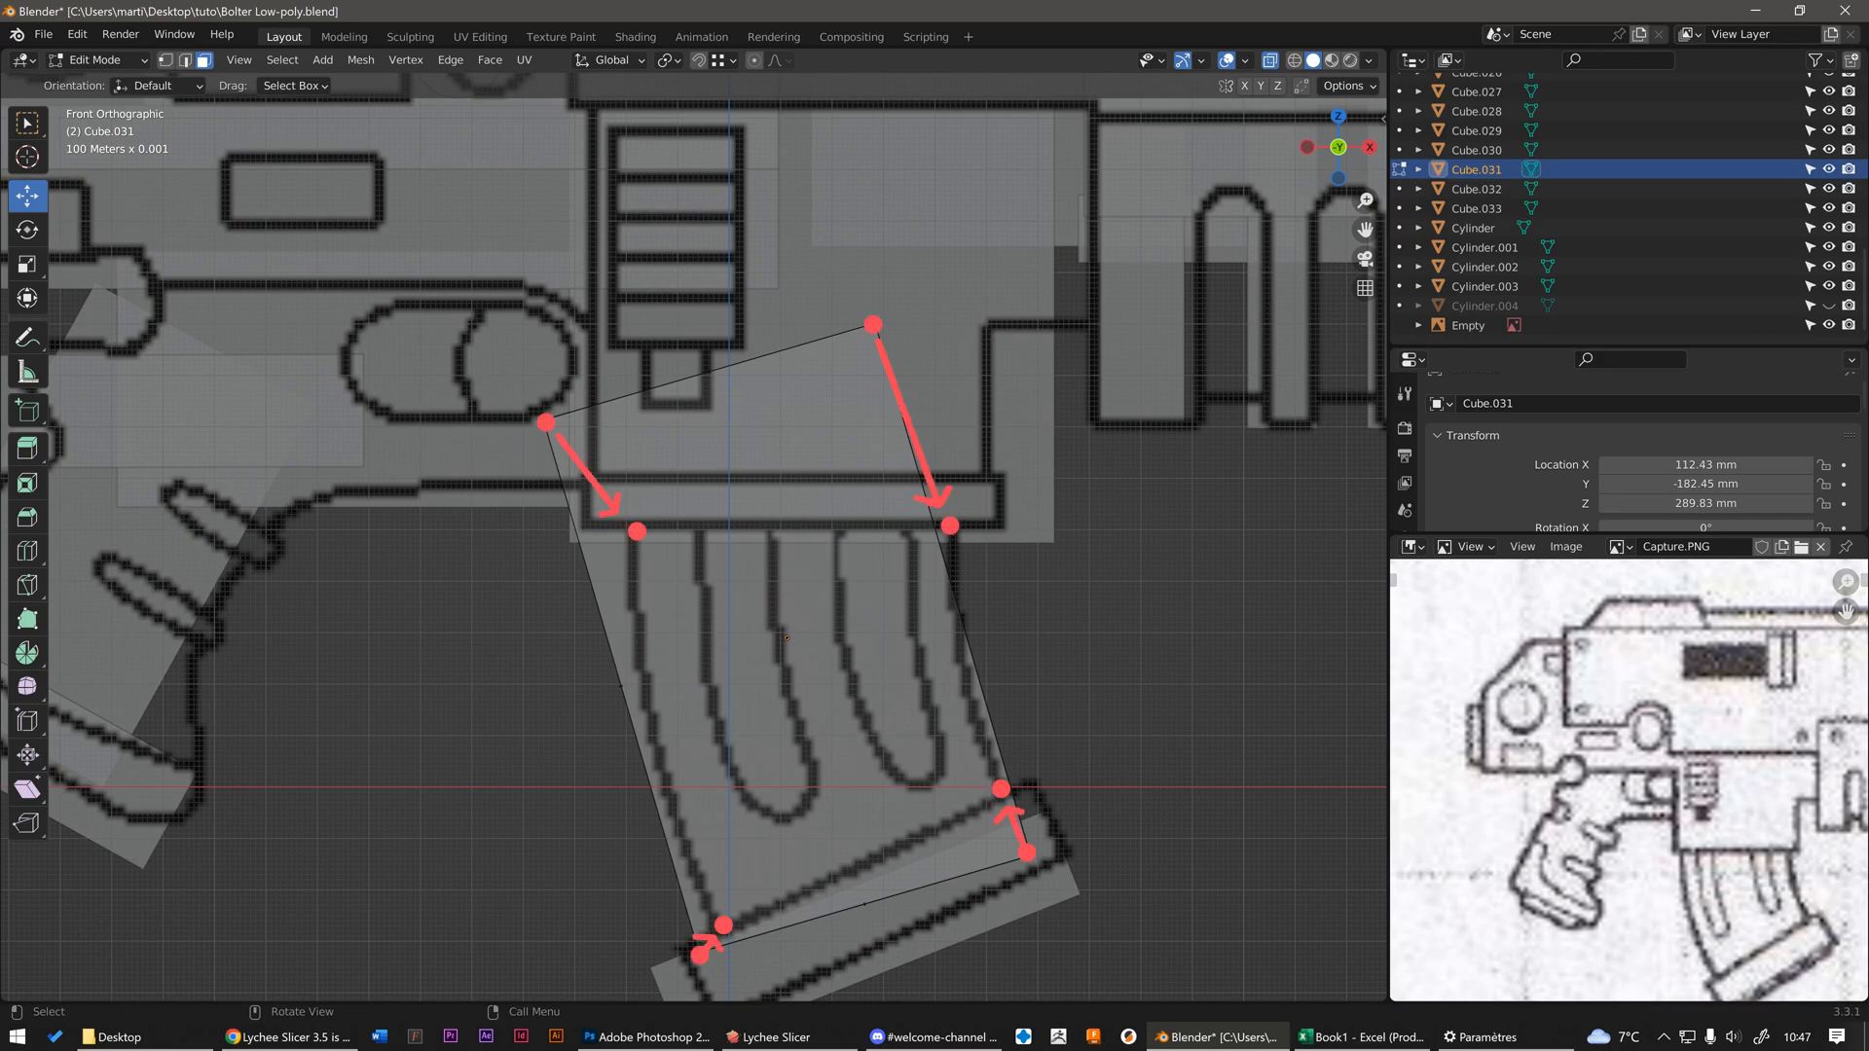
{"action": "scroll", "coordinate": [720, 644], "scroll_direction": "down", "scroll_amount": 2}
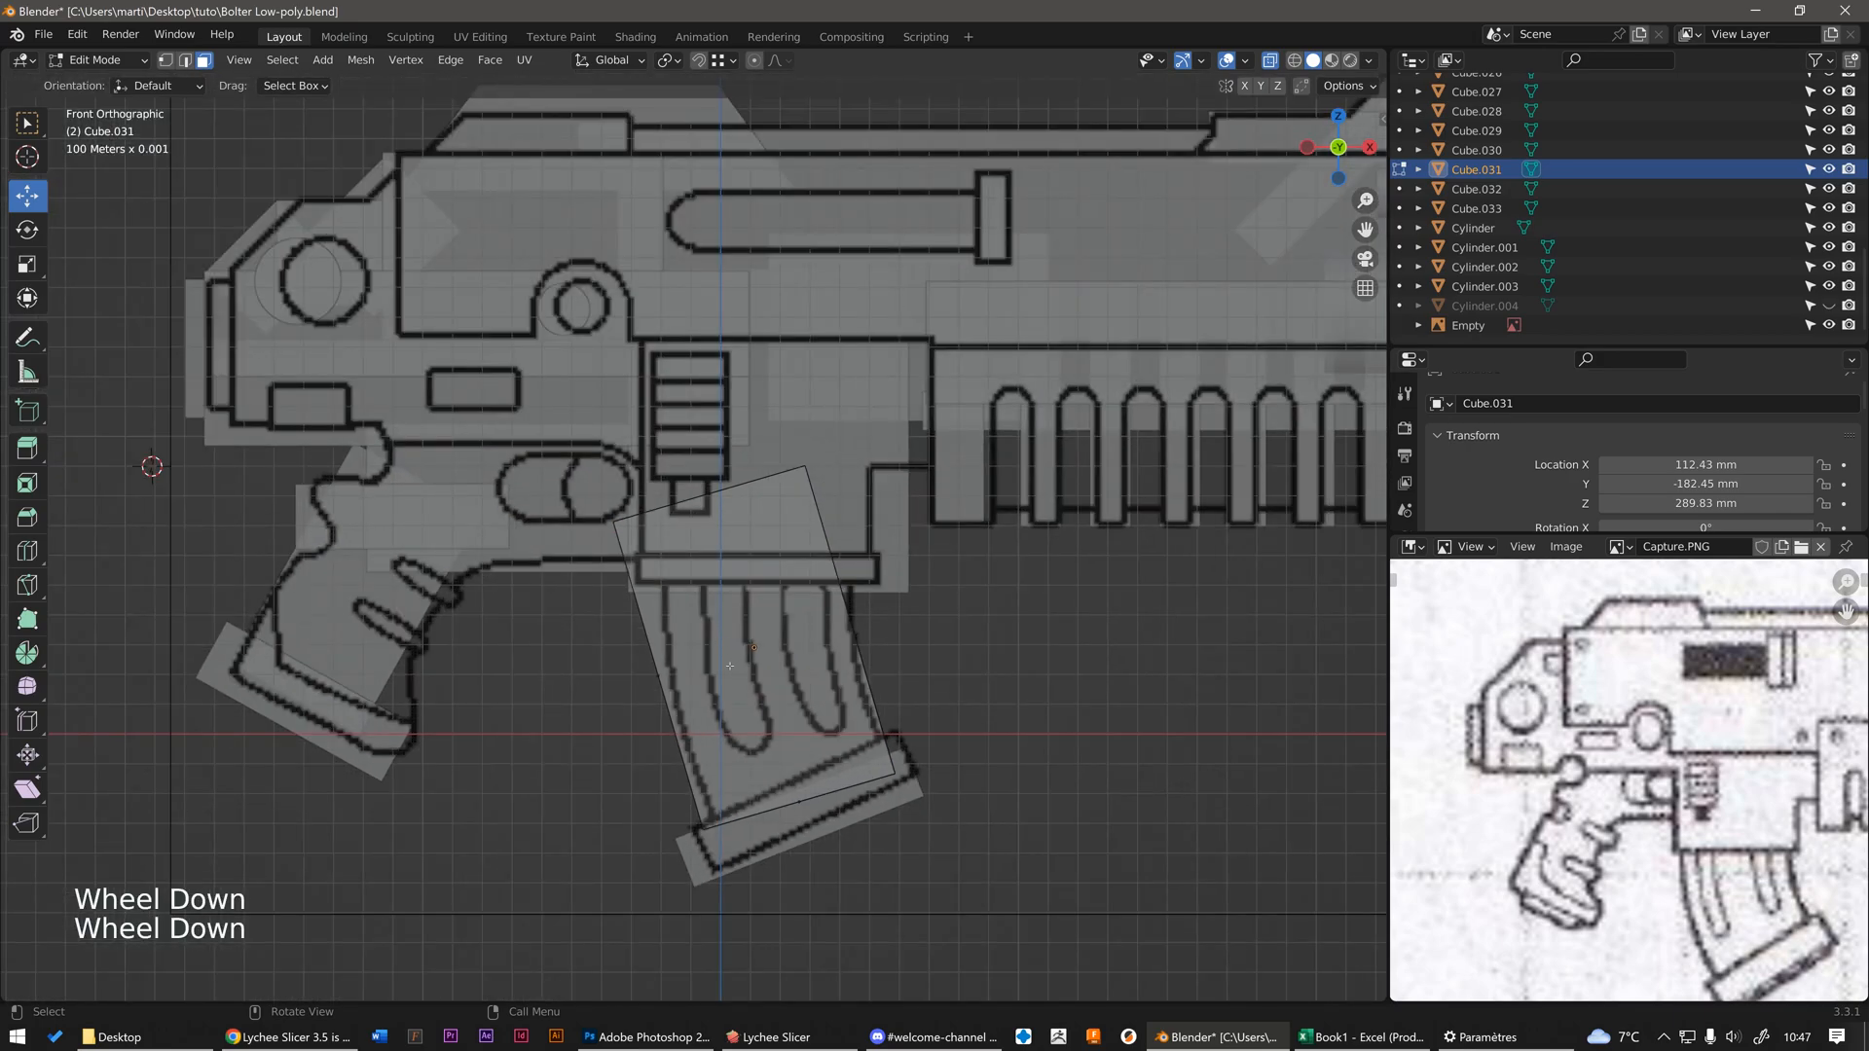
{"action": "key", "text": "1"}
{"action": "scroll", "coordinate": [632, 584], "scroll_direction": "up", "scroll_amount": 2}
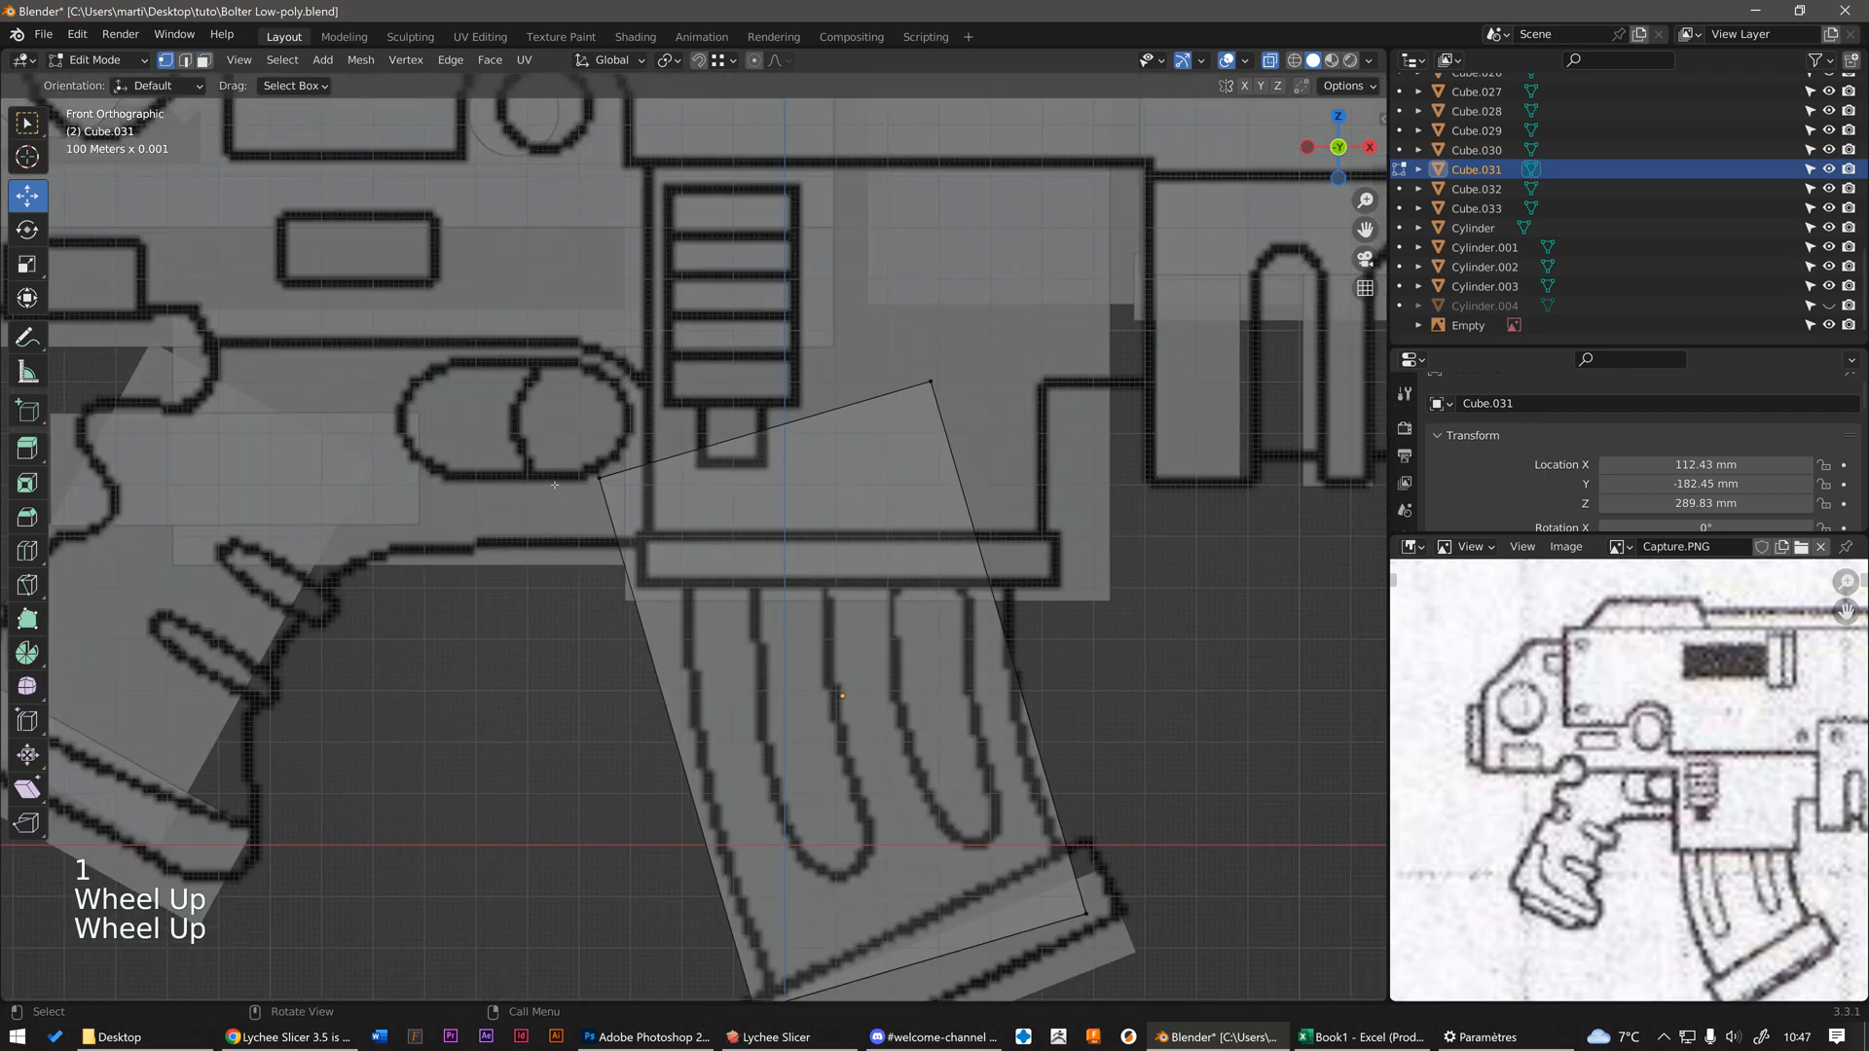
- Select the magazine block's upper rear corner vertex, try nudging it slightly and undo the move
{"action": "left_click", "coordinate": [596, 477]}
{"action": "mouse_move", "coordinate": [596, 476]}
{"action": "middle_mouse_down"}
{"action": "mouse_move", "coordinate": [592, 415]}
{"action": "mouse_move", "coordinate": [576, 464]}
{"action": "mouse_move", "coordinate": [613, 464]}
{"action": "mouse_move", "coordinate": [580, 459]}
{"action": "middle_mouse_up"}
{"action": "left_click", "coordinate": [596, 476]}
{"action": "left_click", "coordinate": [574, 463]}
{"action": "left_click", "coordinate": [577, 462]}
{"action": "scroll", "coordinate": [570, 457], "scroll_direction": "up", "scroll_amount": 2}
{"action": "left_click", "coordinate": [567, 458]}
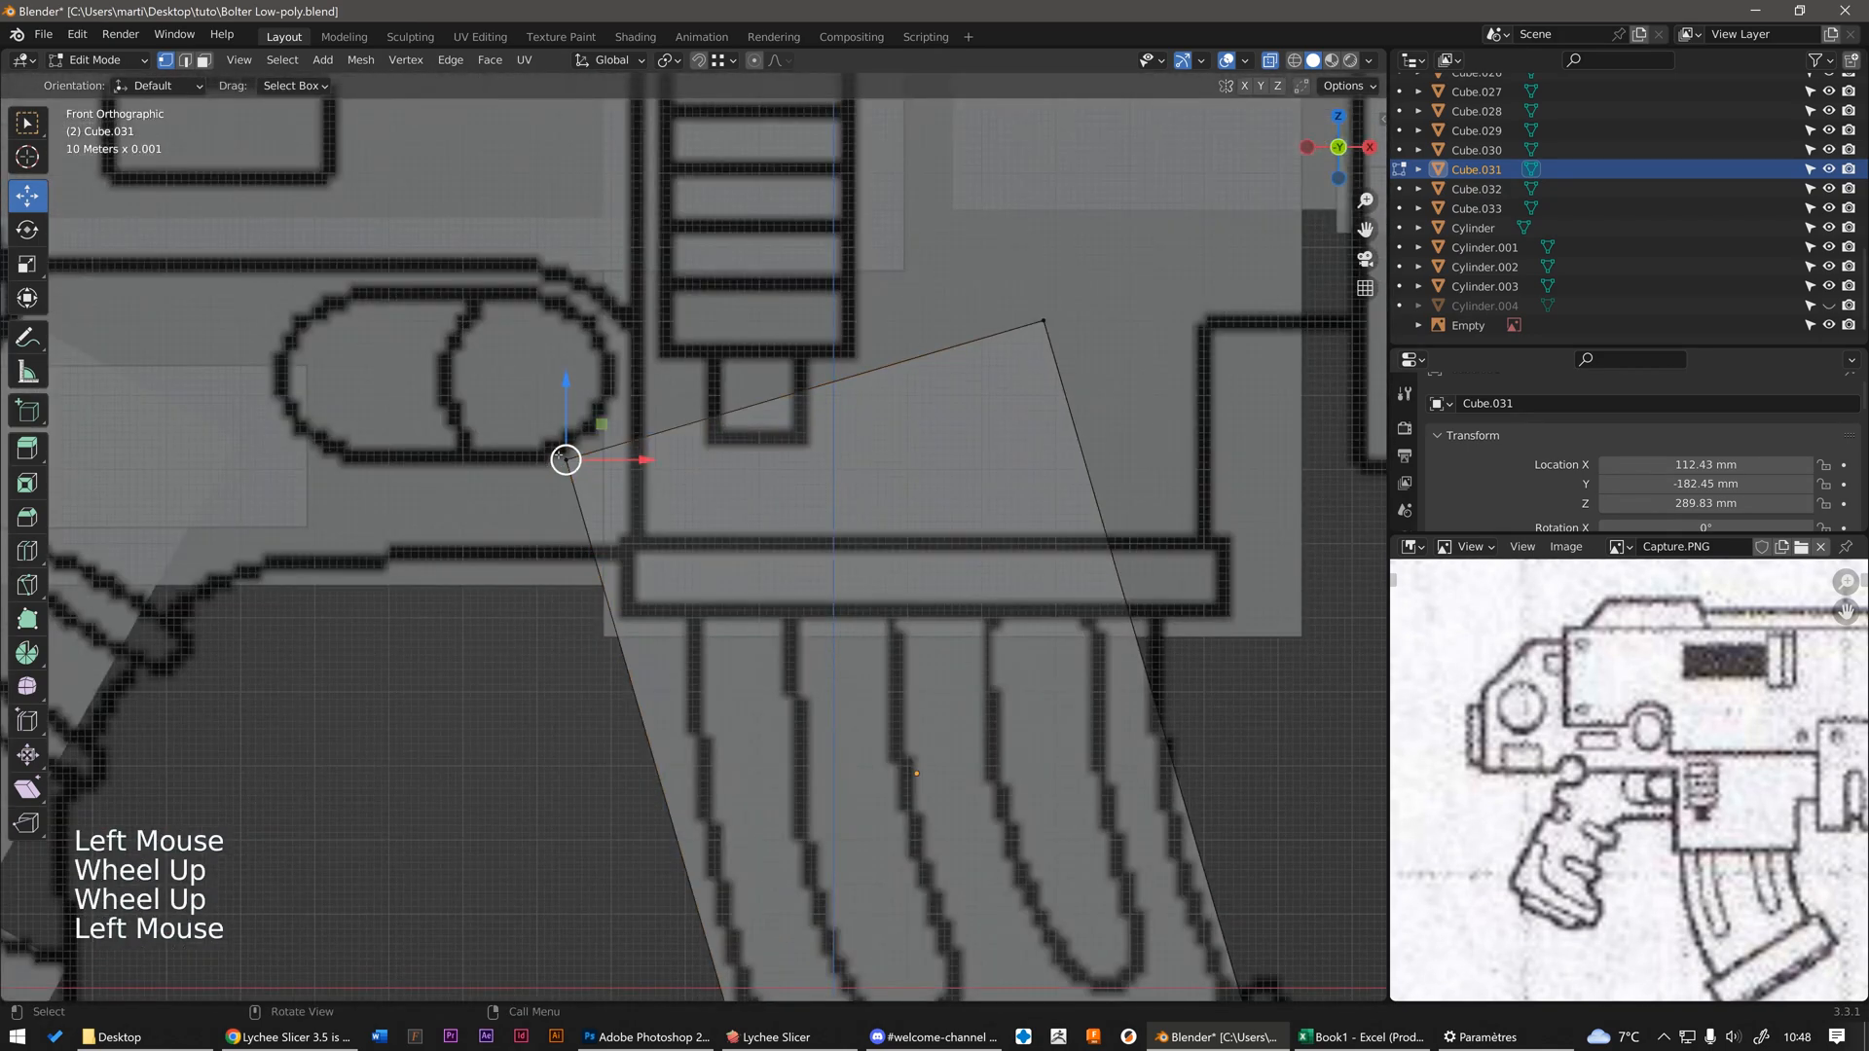
{"action": "left_click_drag", "start_coordinate": [565, 459], "coordinate": [565, 460]}
{"action": "key", "text": "ctrl+z"}
- Select the two overlapping upper rear corner vertices one at a time and examine their depth from an angle
{"action": "left_click", "coordinate": [565, 460]}
{"action": "middle_click_drag", "start_coordinate": [566, 460], "coordinate": [623, 458]}
{"action": "scroll", "coordinate": [590, 482], "scroll_direction": "down", "scroll_amount": 2}
{"action": "scroll", "coordinate": [591, 482], "scroll_direction": "up", "scroll_amount": 3}
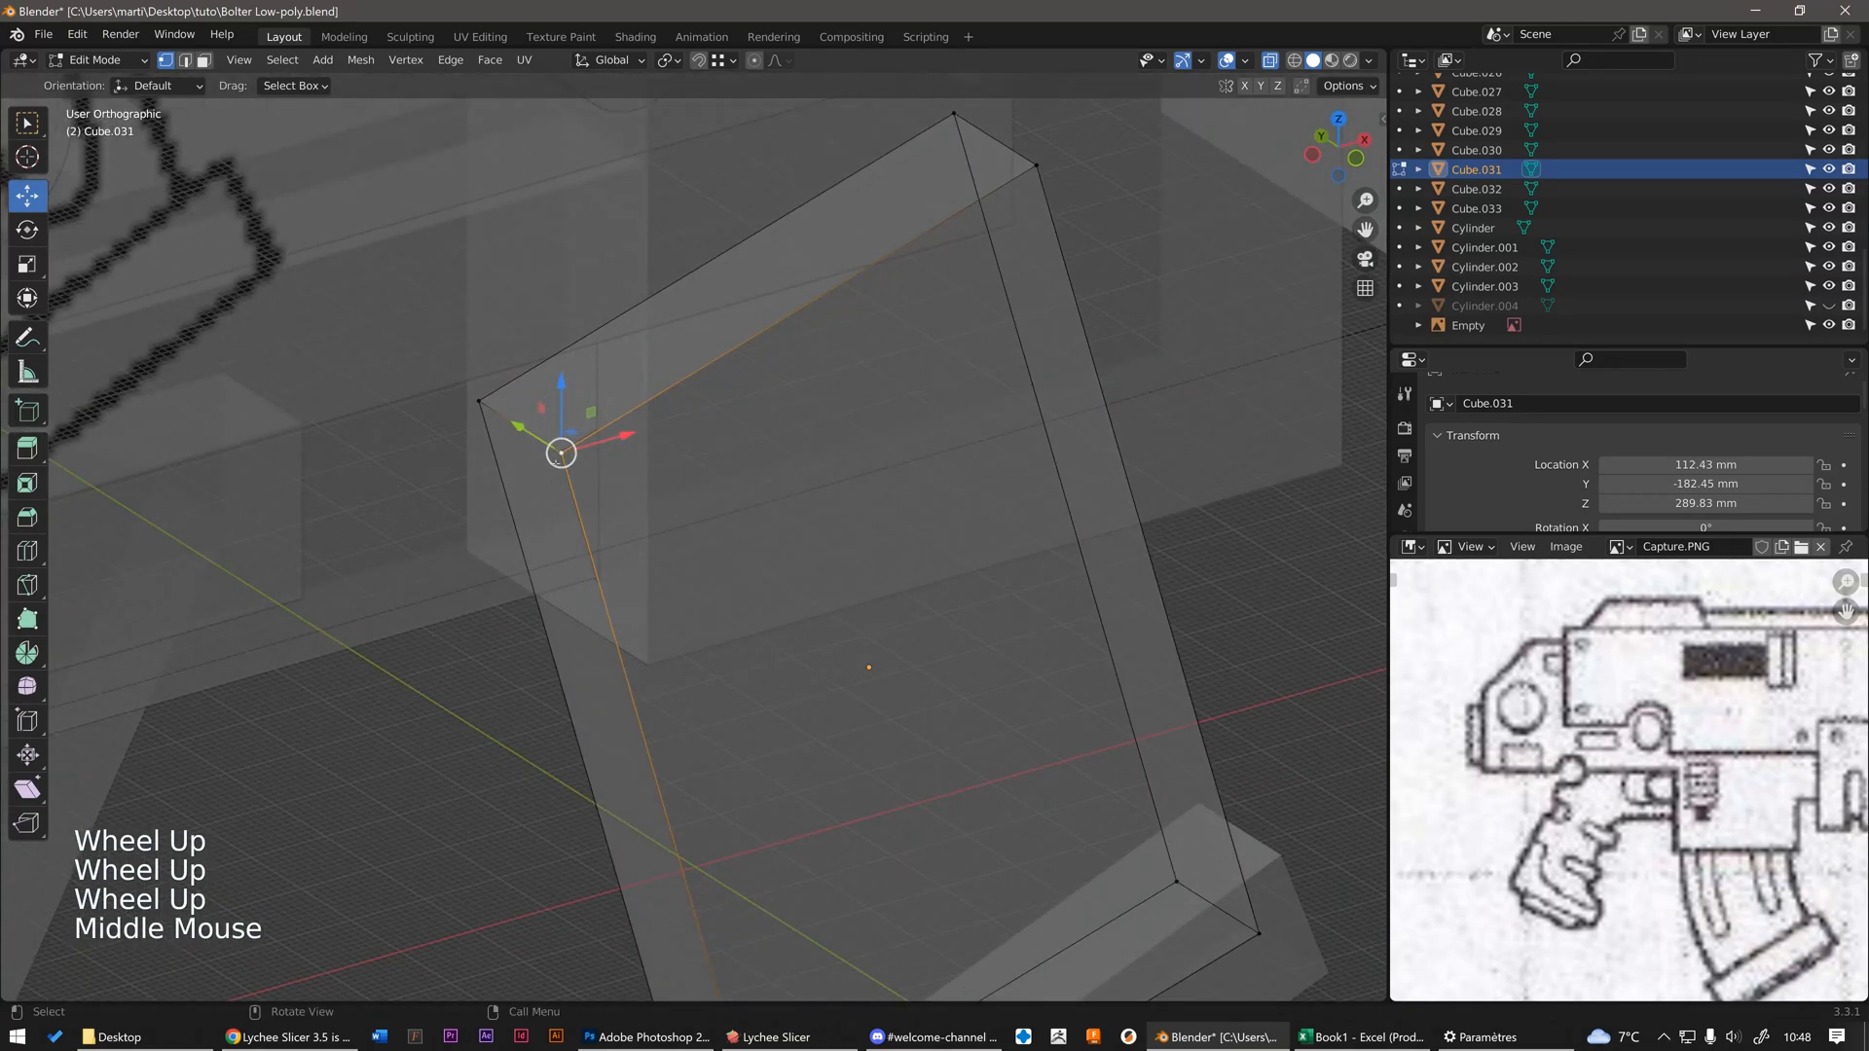
{"action": "left_click", "coordinate": [480, 400]}
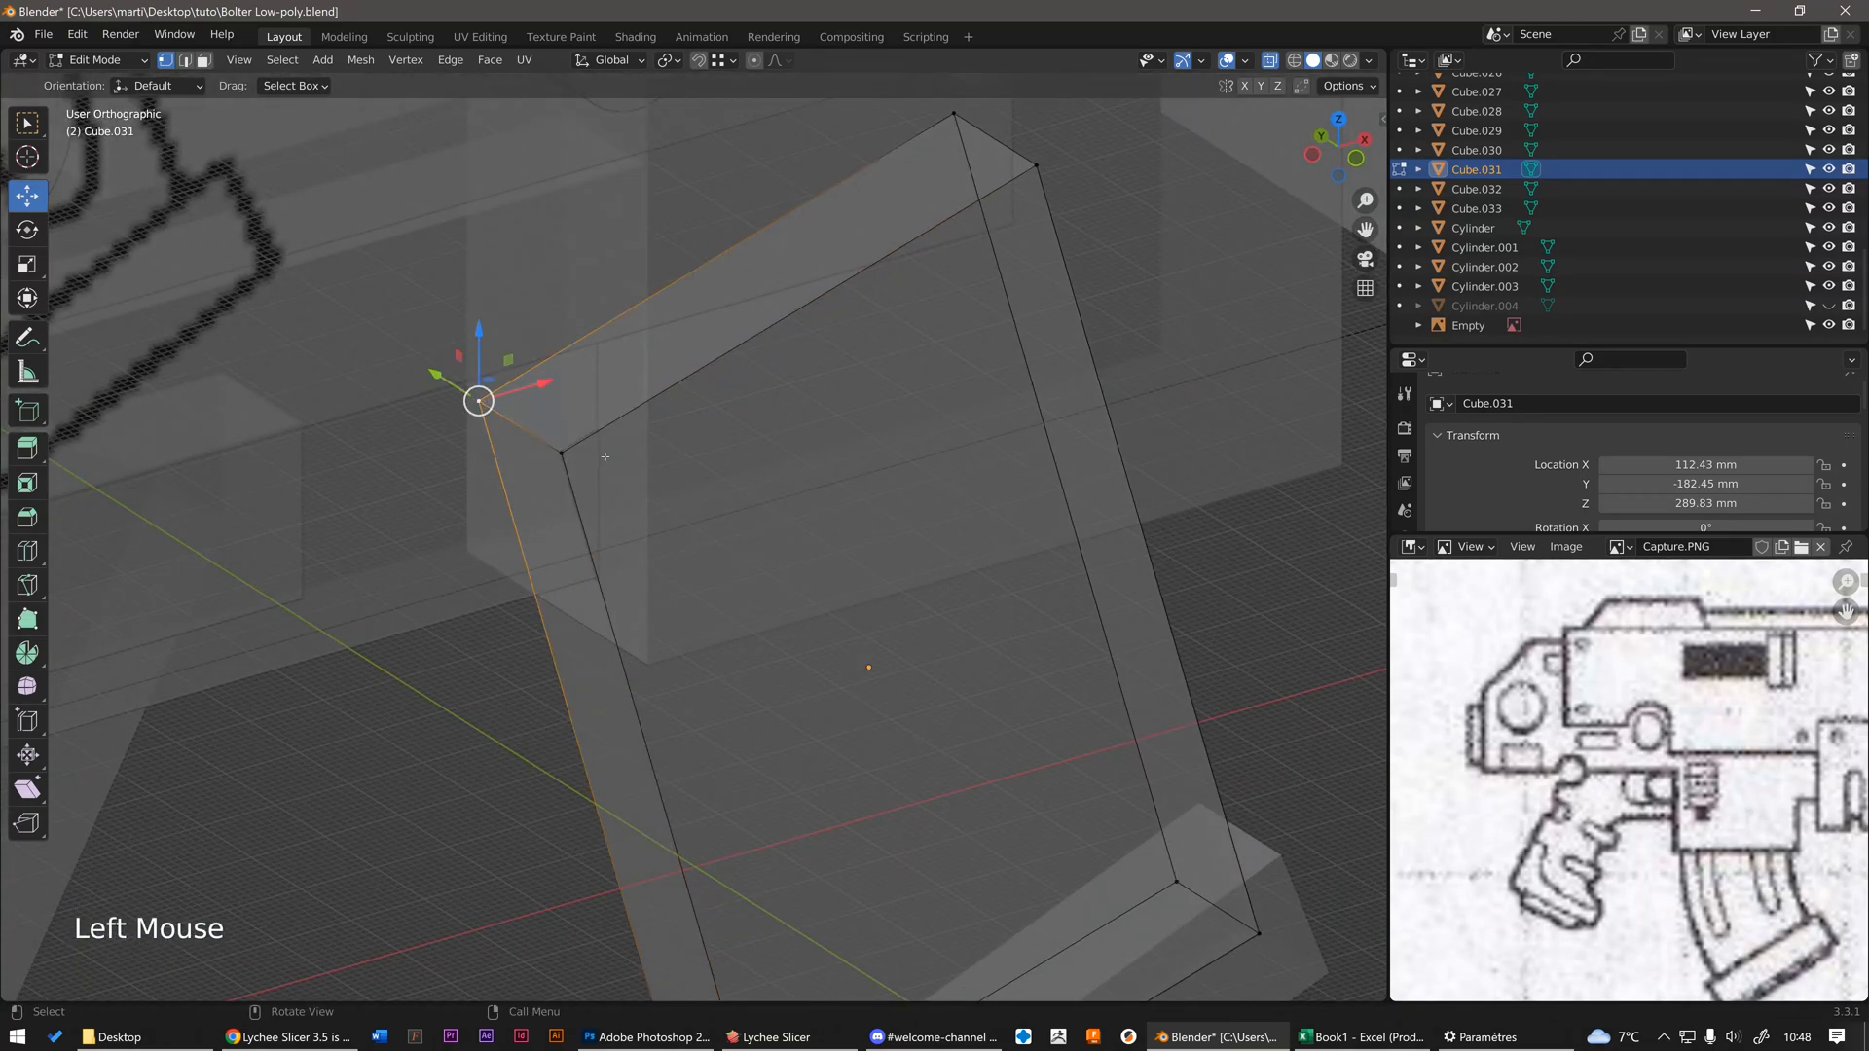
{"action": "middle_click_drag", "start_coordinate": [605, 454], "coordinate": [564, 446], "text": "alt"}
{"action": "scroll", "coordinate": [560, 442], "scroll_direction": "up", "scroll_amount": 2}
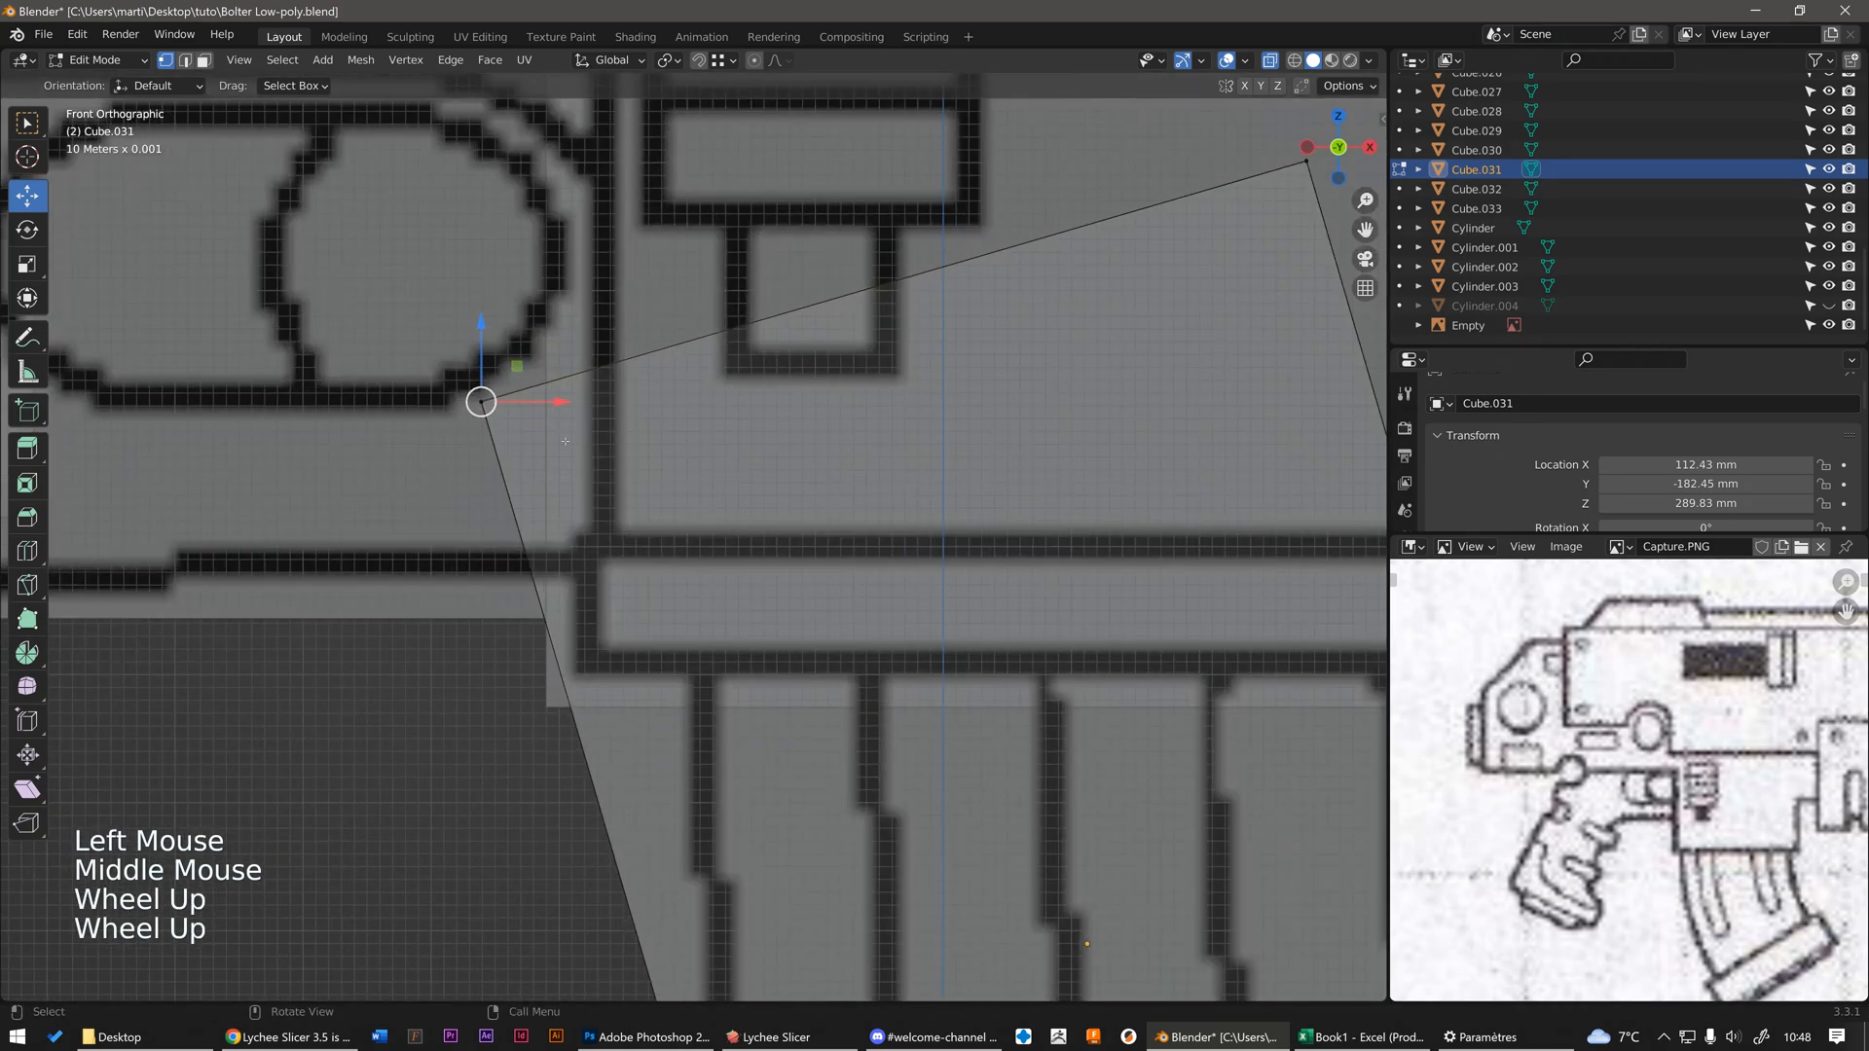
{"action": "scroll", "coordinate": [546, 434], "scroll_direction": "down", "scroll_amount": 2}
- Try box-selecting the upper rear corner with X-ray on and off, ending with X-ray on
{"action": "left_click_drag", "start_coordinate": [376, 286], "coordinate": [692, 572]}
{"action": "middle_click_drag", "start_coordinate": [692, 573], "coordinate": [535, 345]}
{"action": "left_click", "coordinate": [534, 344]}
{"action": "key", "text": "alt+z"}
{"action": "left_click_drag", "start_coordinate": [410, 279], "coordinate": [756, 608]}
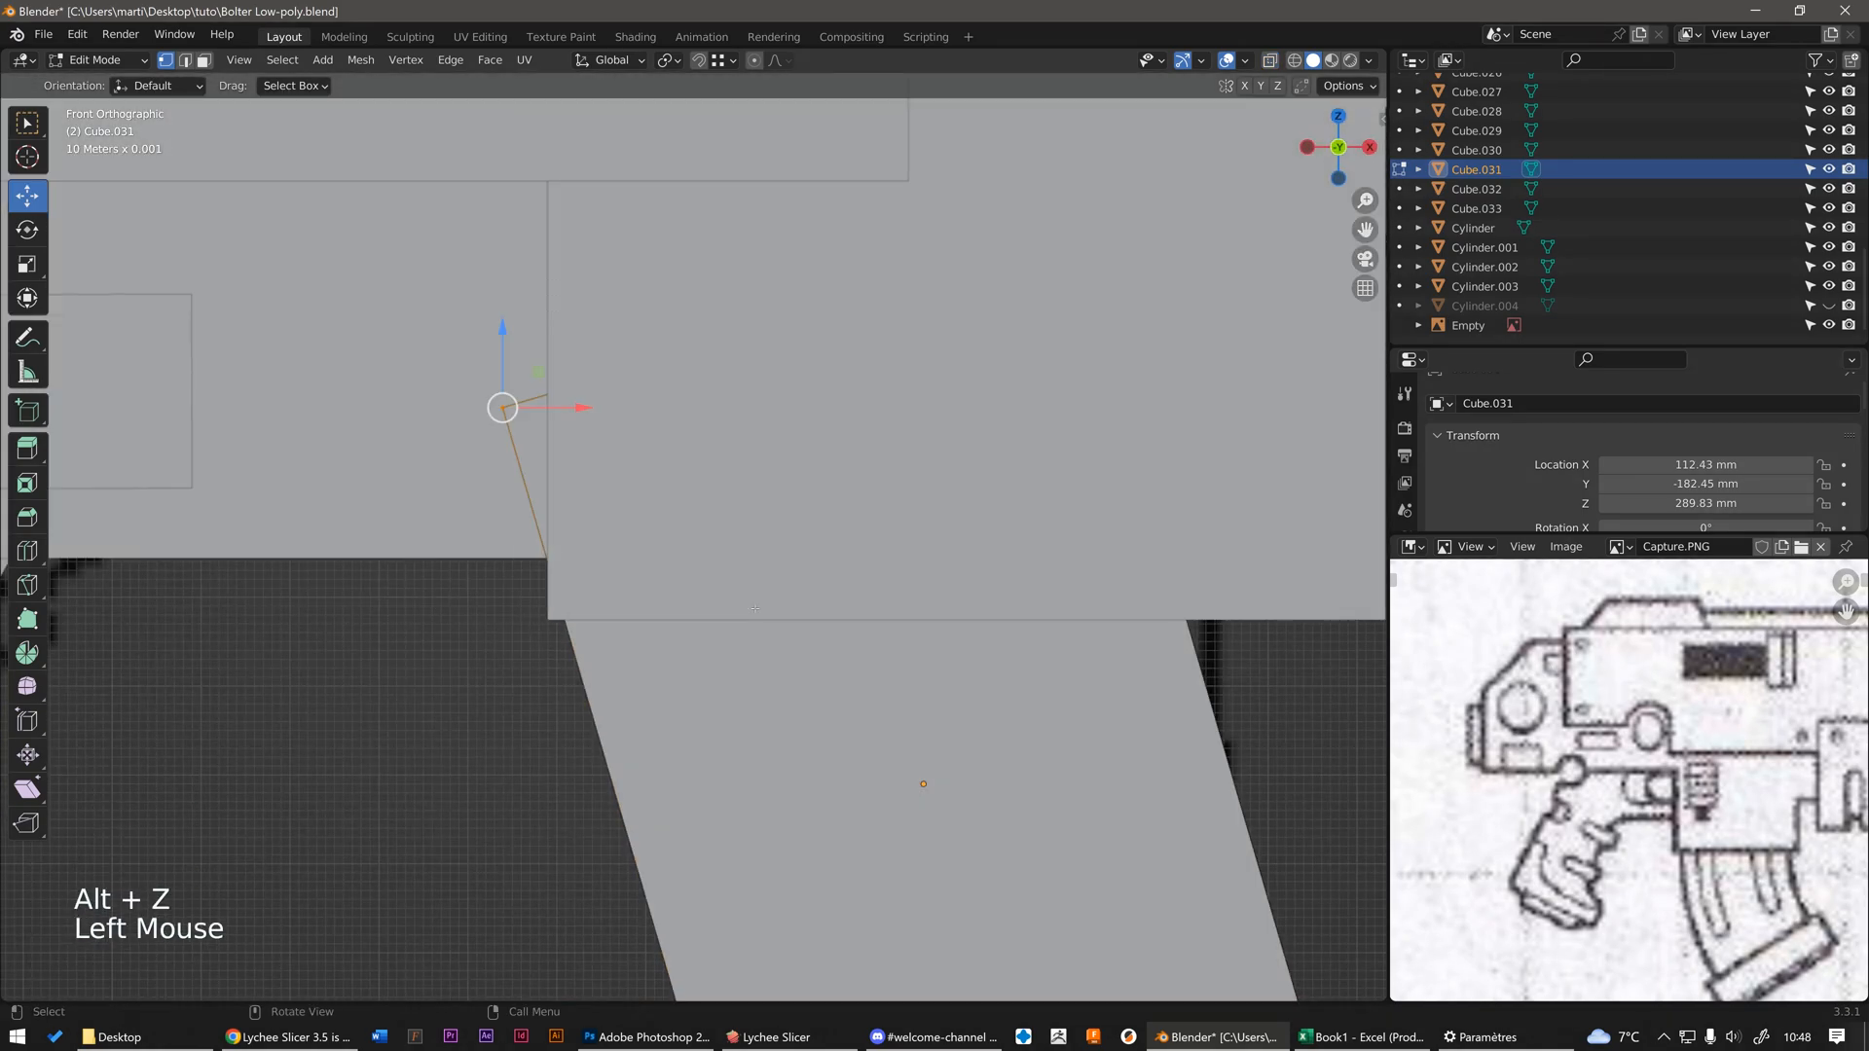
{"action": "middle_click_drag", "start_coordinate": [436, 410], "coordinate": [701, 438]}
{"action": "key", "text": "alt"}
{"action": "key", "text": "alt+z"}
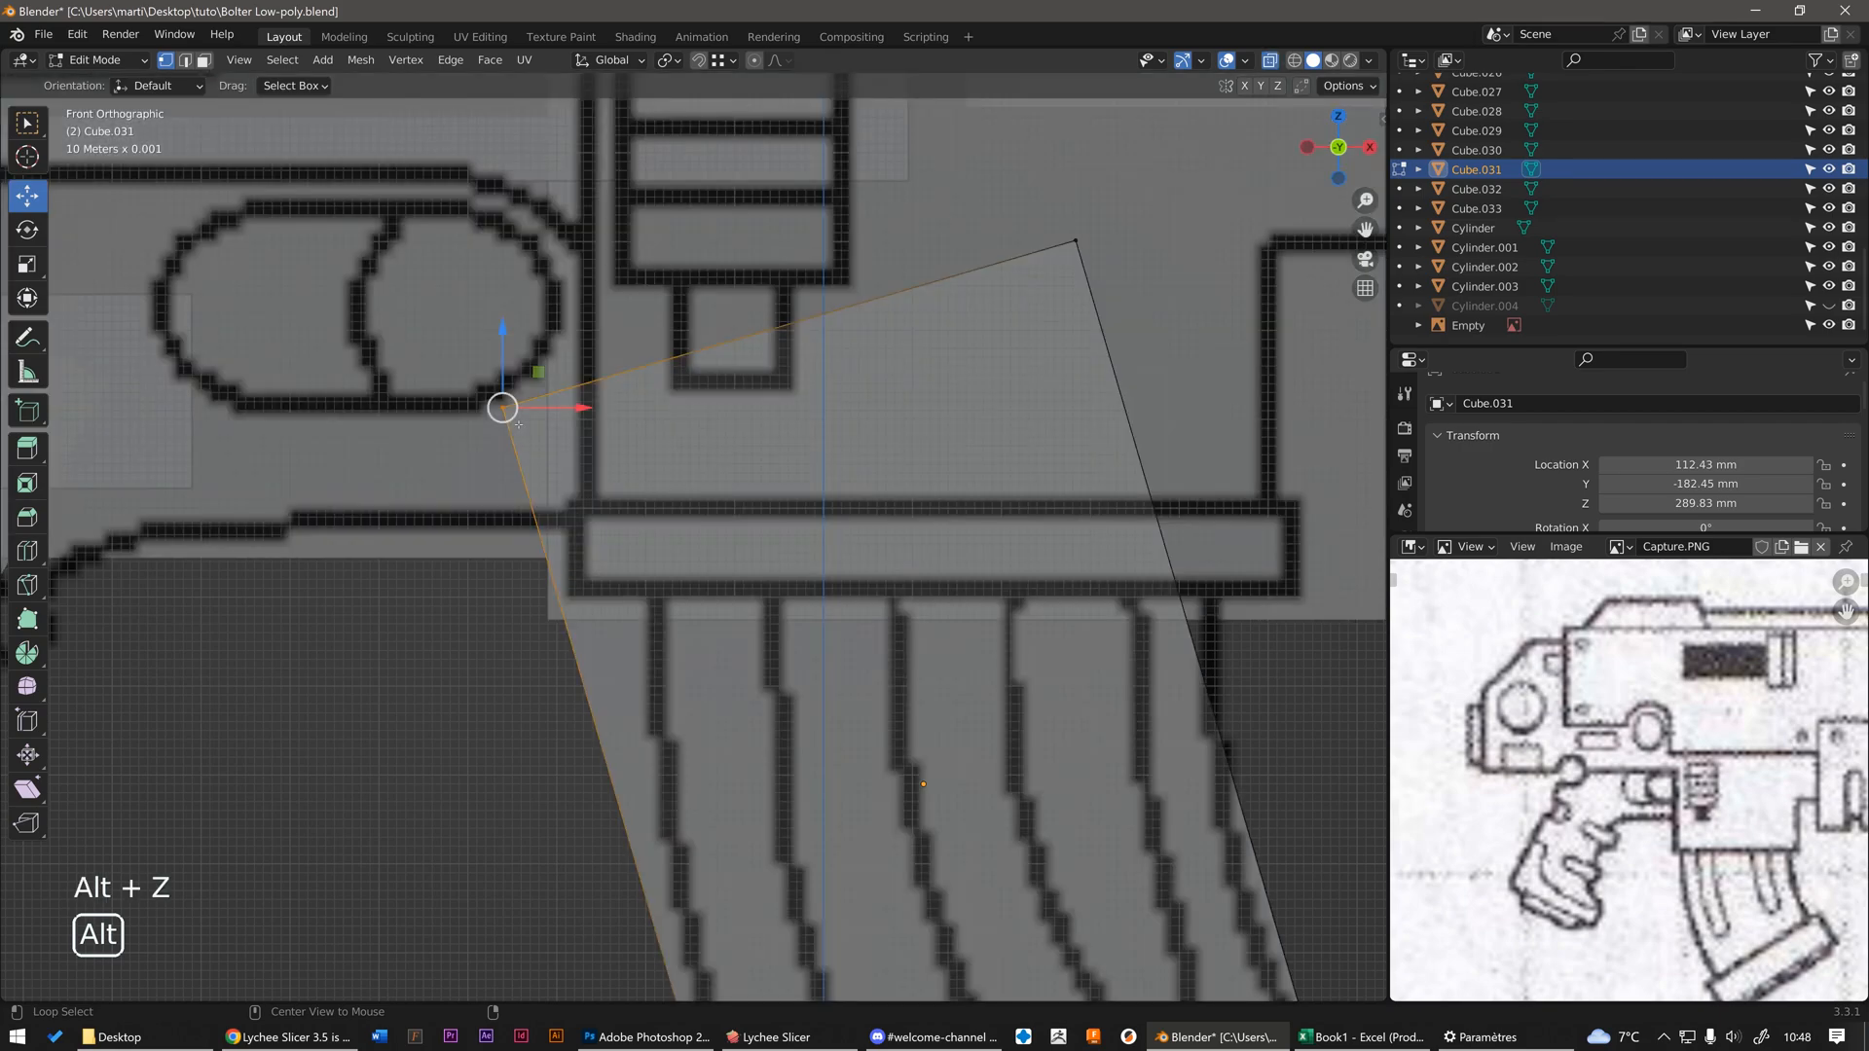
- Box-select both upper rear corner vertices and move them onto the upper rear corner of the drawn magazine
{"action": "scroll", "coordinate": [542, 376], "scroll_direction": "down", "scroll_amount": 2}
{"action": "left_click", "coordinate": [530, 394]}
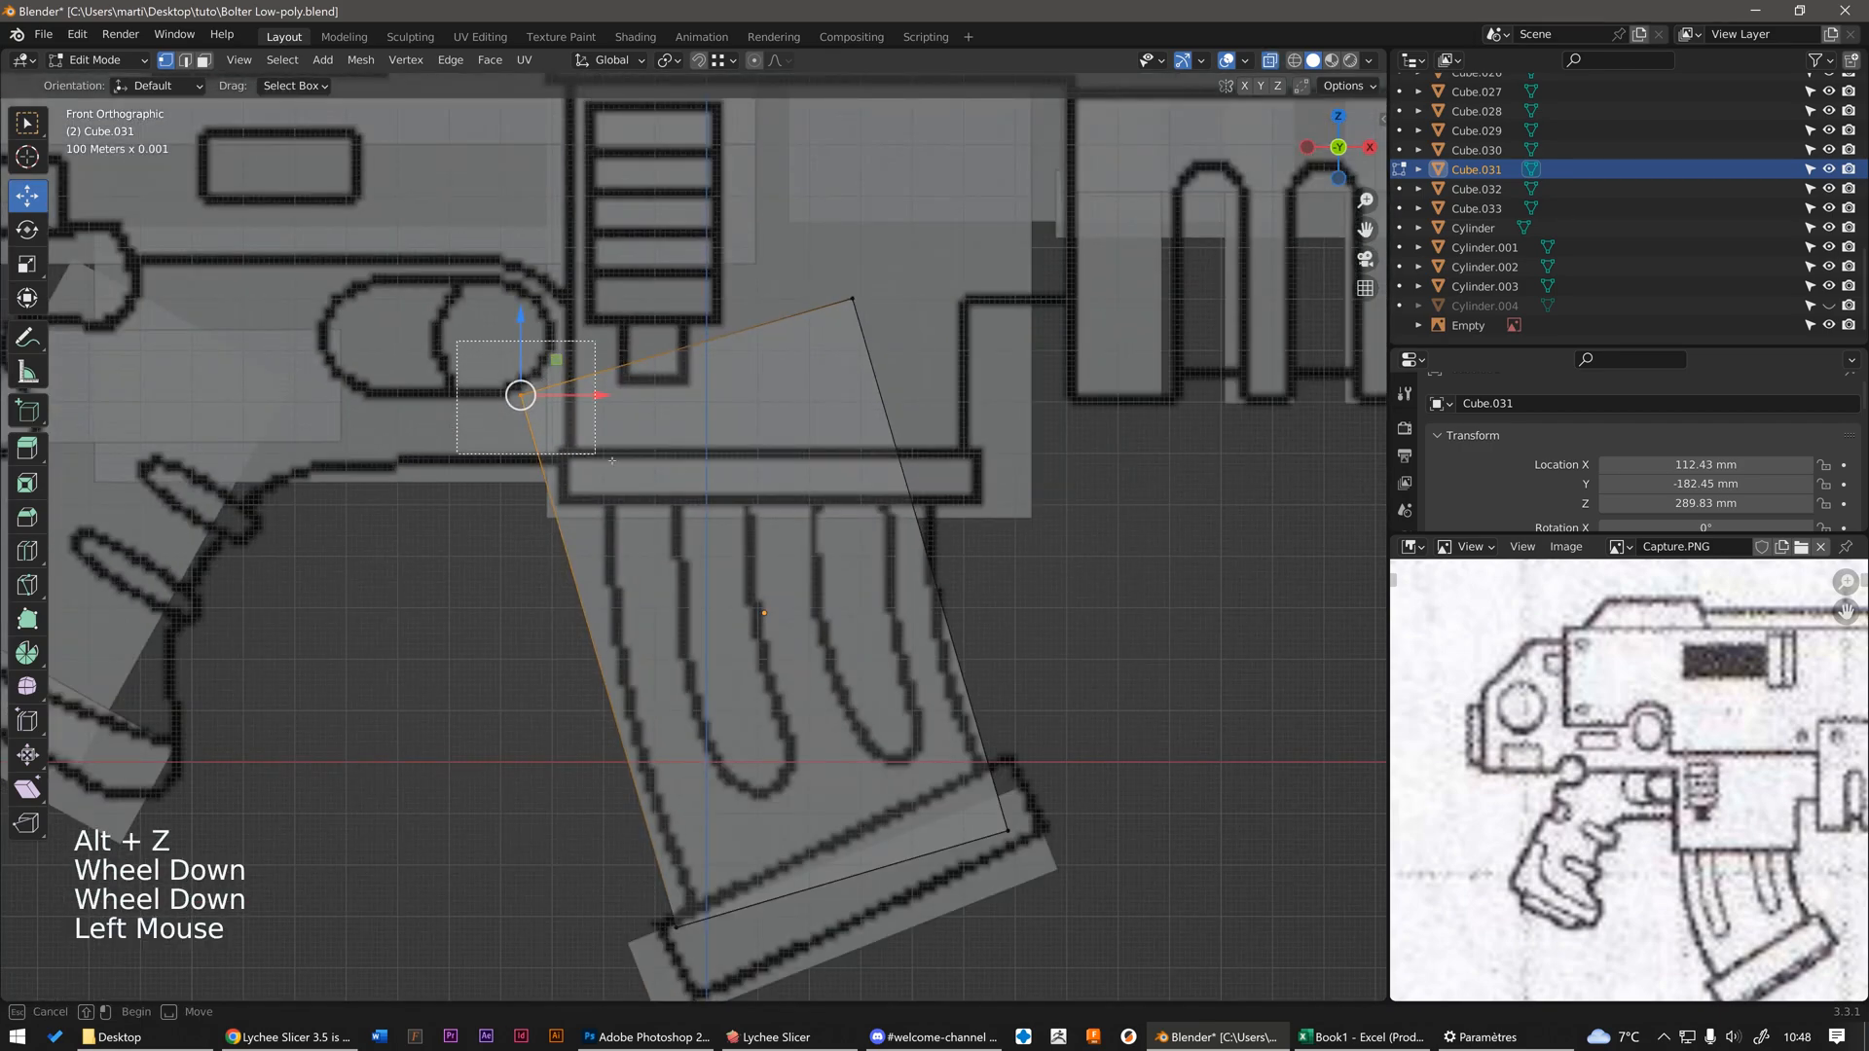
{"action": "scroll", "coordinate": [558, 411], "scroll_direction": "up", "scroll_amount": 2}
{"action": "left_click_drag", "start_coordinate": [506, 328], "coordinate": [697, 549]}
{"action": "scroll", "coordinate": [697, 549], "scroll_direction": "down", "scroll_amount": 2}
{"action": "scroll", "coordinate": [424, 500], "scroll_direction": "up", "scroll_amount": 2}
{"action": "left_click", "coordinate": [424, 501]}
{"action": "left_click_drag", "start_coordinate": [424, 500], "coordinate": [430, 494]}
- Box-select the upper front corner vertices and move them onto the upper front corner of the drawn magazine
{"action": "scroll", "coordinate": [545, 436], "scroll_direction": "down", "scroll_amount": 2}
{"action": "left_click_drag", "start_coordinate": [698, 149], "coordinate": [882, 316]}
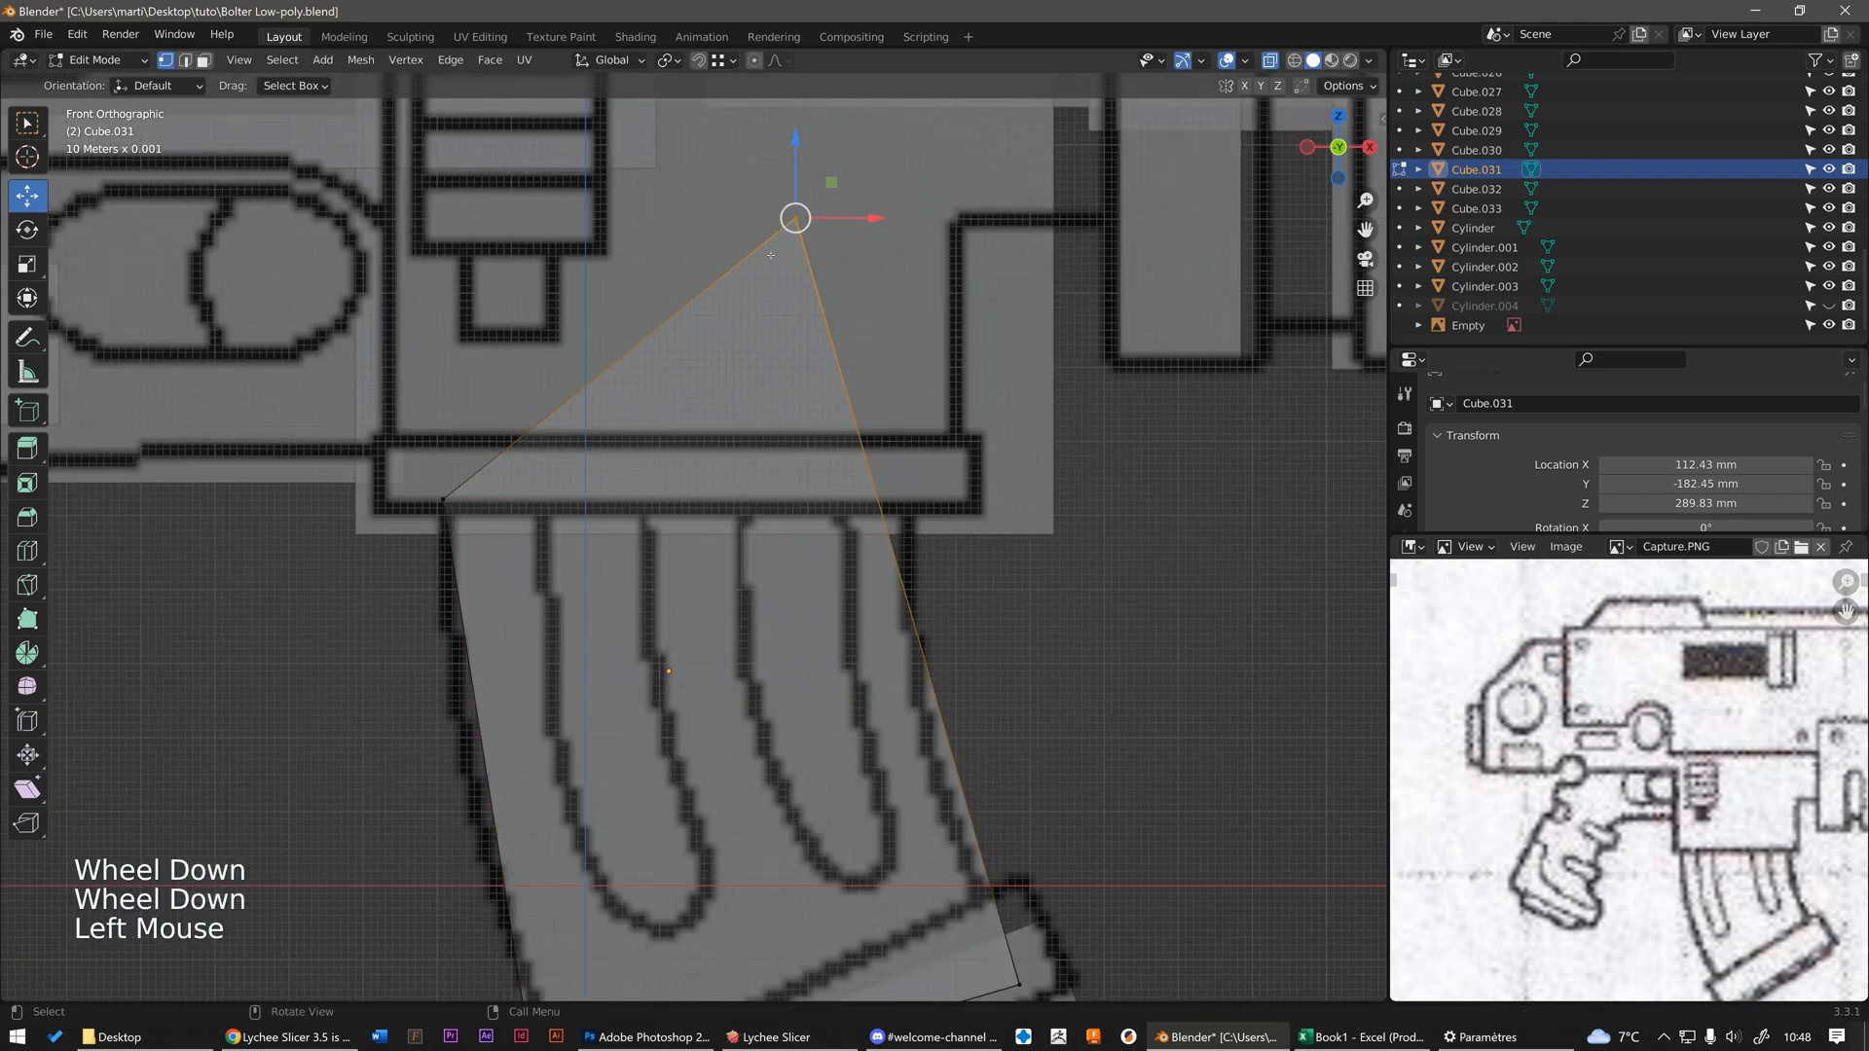
{"action": "scroll", "coordinate": [771, 257], "scroll_direction": "up", "scroll_amount": 2}
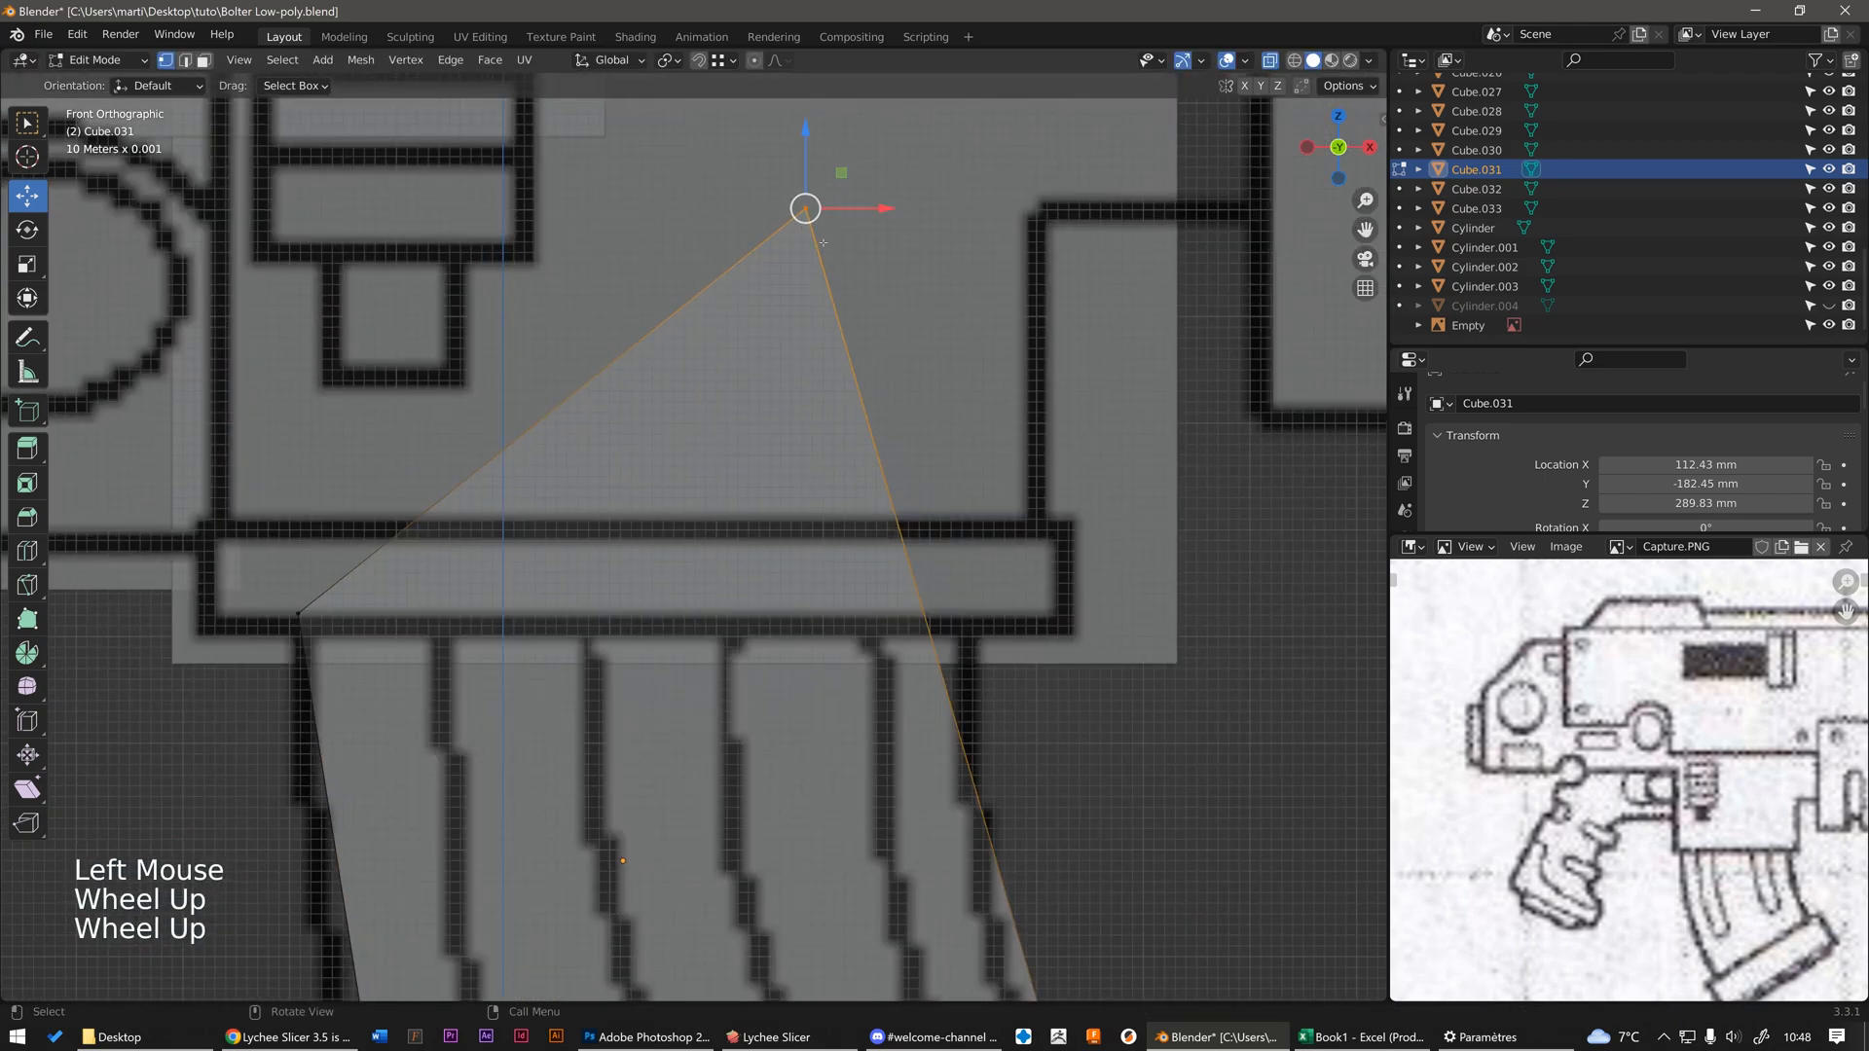
{"action": "key", "text": "g"}
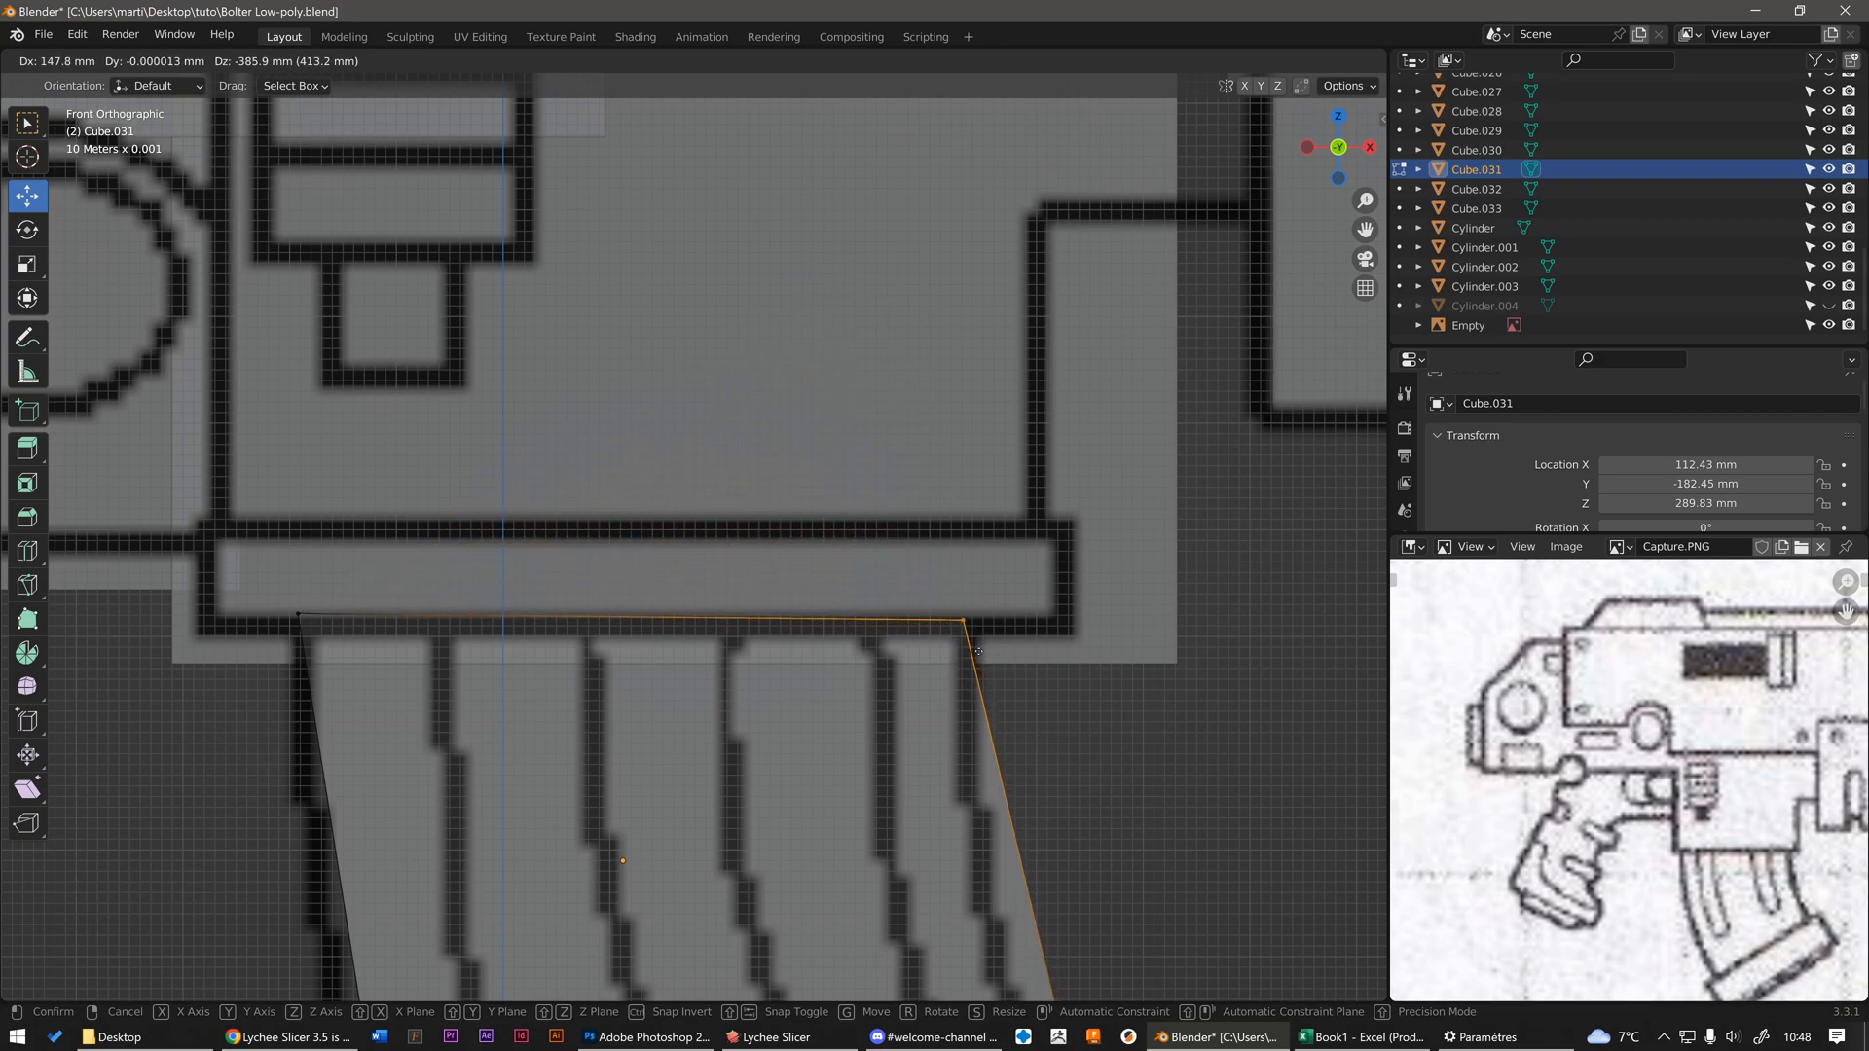
{"action": "left_click", "coordinate": [985, 653]}
- Box-select the lower rear corner vertices and move them to where the drawn magazine's rear edge meets its base plate
{"action": "scroll", "coordinate": [905, 584], "scroll_direction": "down", "scroll_amount": 3}
{"action": "scroll", "coordinate": [584, 681], "scroll_direction": "up", "scroll_amount": 2}
{"action": "left_click_drag", "start_coordinate": [553, 676], "coordinate": [683, 798]}
{"action": "scroll", "coordinate": [683, 798], "scroll_direction": "up", "scroll_amount": 2}
{"action": "key", "text": "g"}
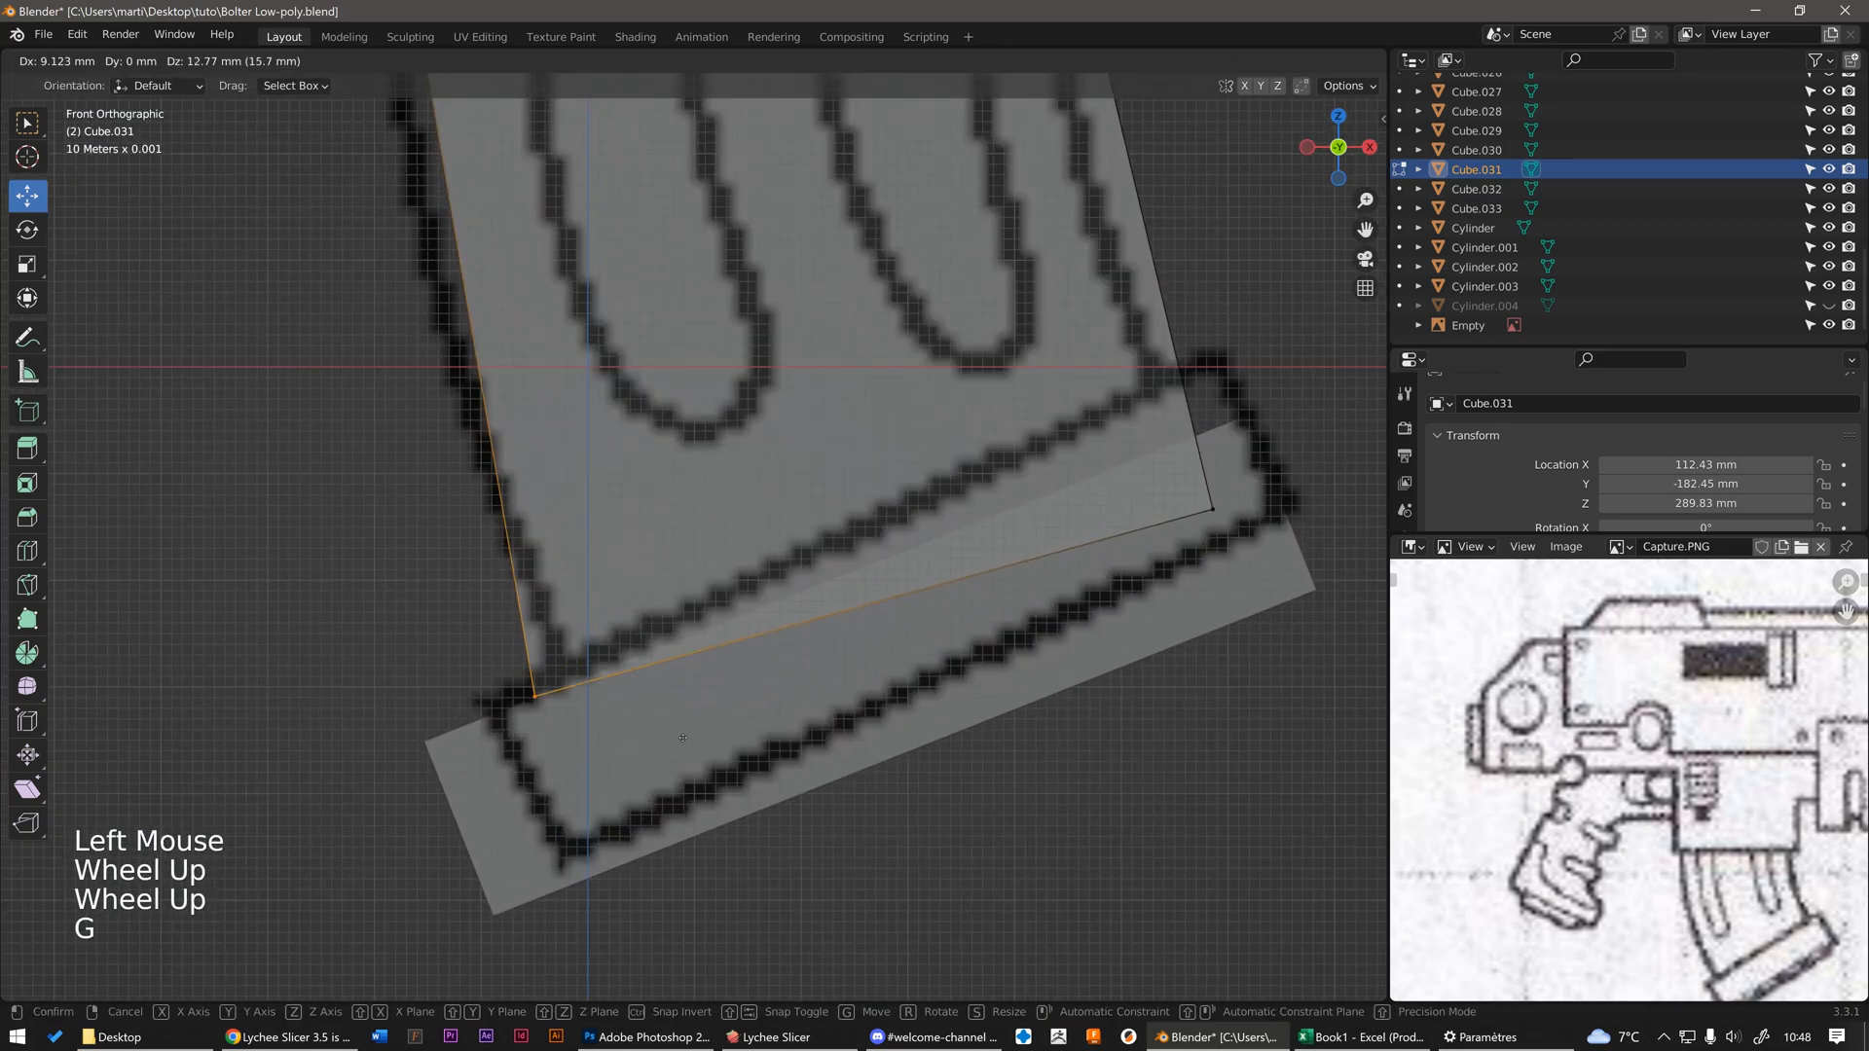
{"action": "left_click", "coordinate": [555, 655]}
- Move the lower front corner vertices to where the drawn magazine's front edge meets its base plate
{"action": "key", "text": "g"}
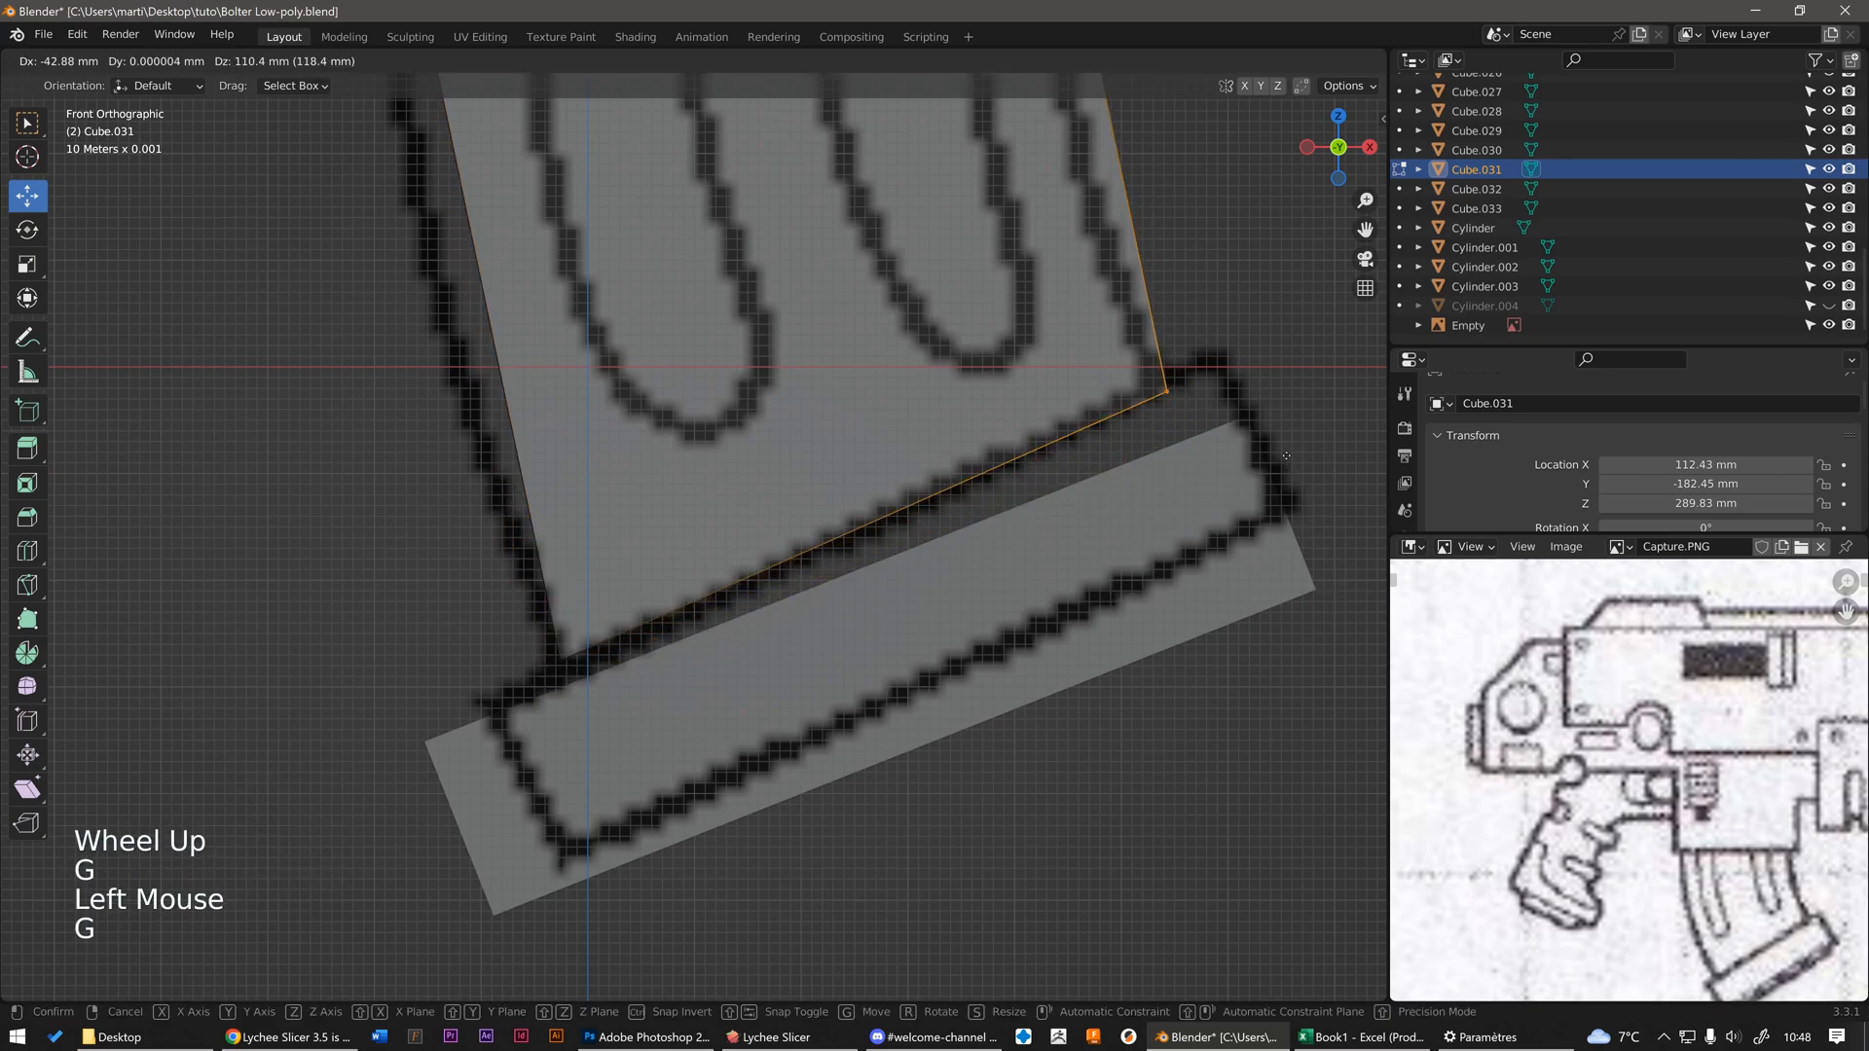
{"action": "left_click", "coordinate": [1279, 428]}
{"action": "scroll", "coordinate": [742, 359], "scroll_direction": "down", "scroll_amount": 2}
{"action": "middle_click_drag", "start_coordinate": [743, 358], "coordinate": [678, 484], "text": "shift"}
{"action": "scroll", "coordinate": [678, 485], "scroll_direction": "up", "scroll_amount": 2}
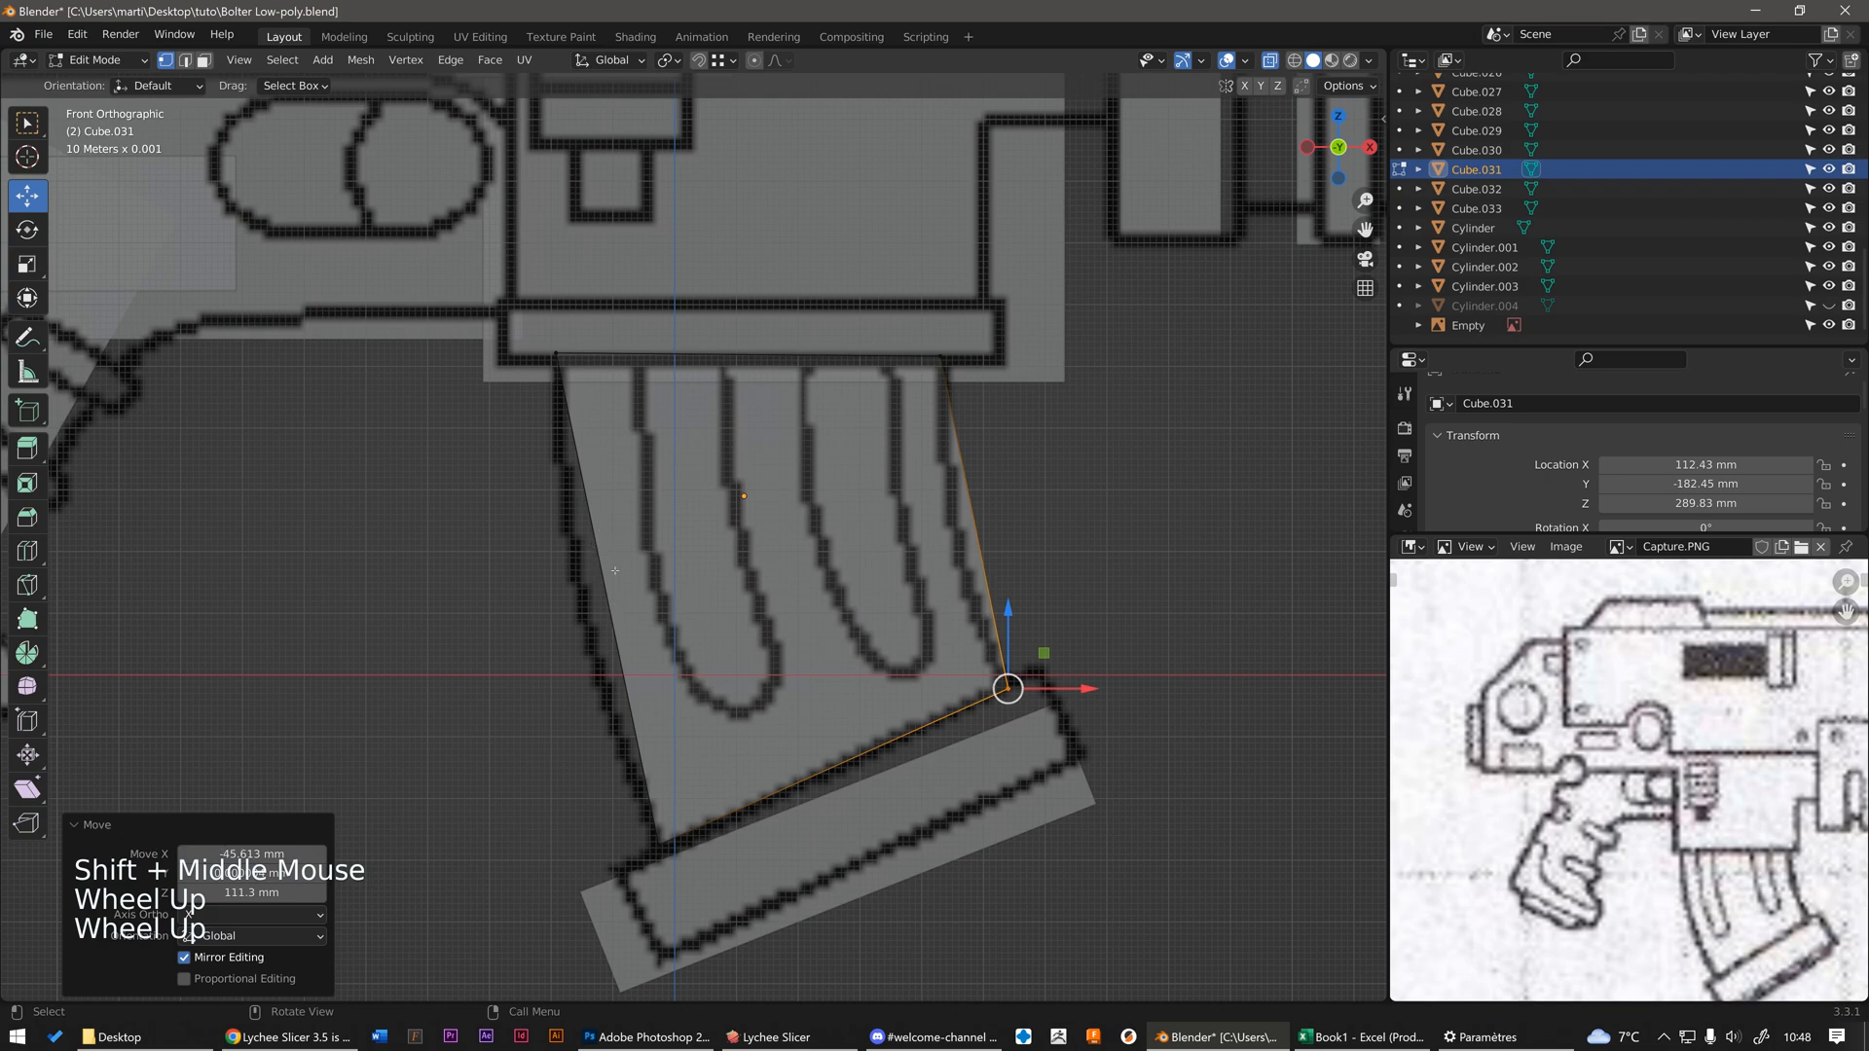
- Inspect the reshaped magazine against the reference from the front and at an angle, and clear the vertex selection
{"action": "middle_click_drag", "start_coordinate": [581, 551], "coordinate": [626, 552]}
{"action": "scroll", "coordinate": [712, 521], "scroll_direction": "down", "scroll_amount": 2}
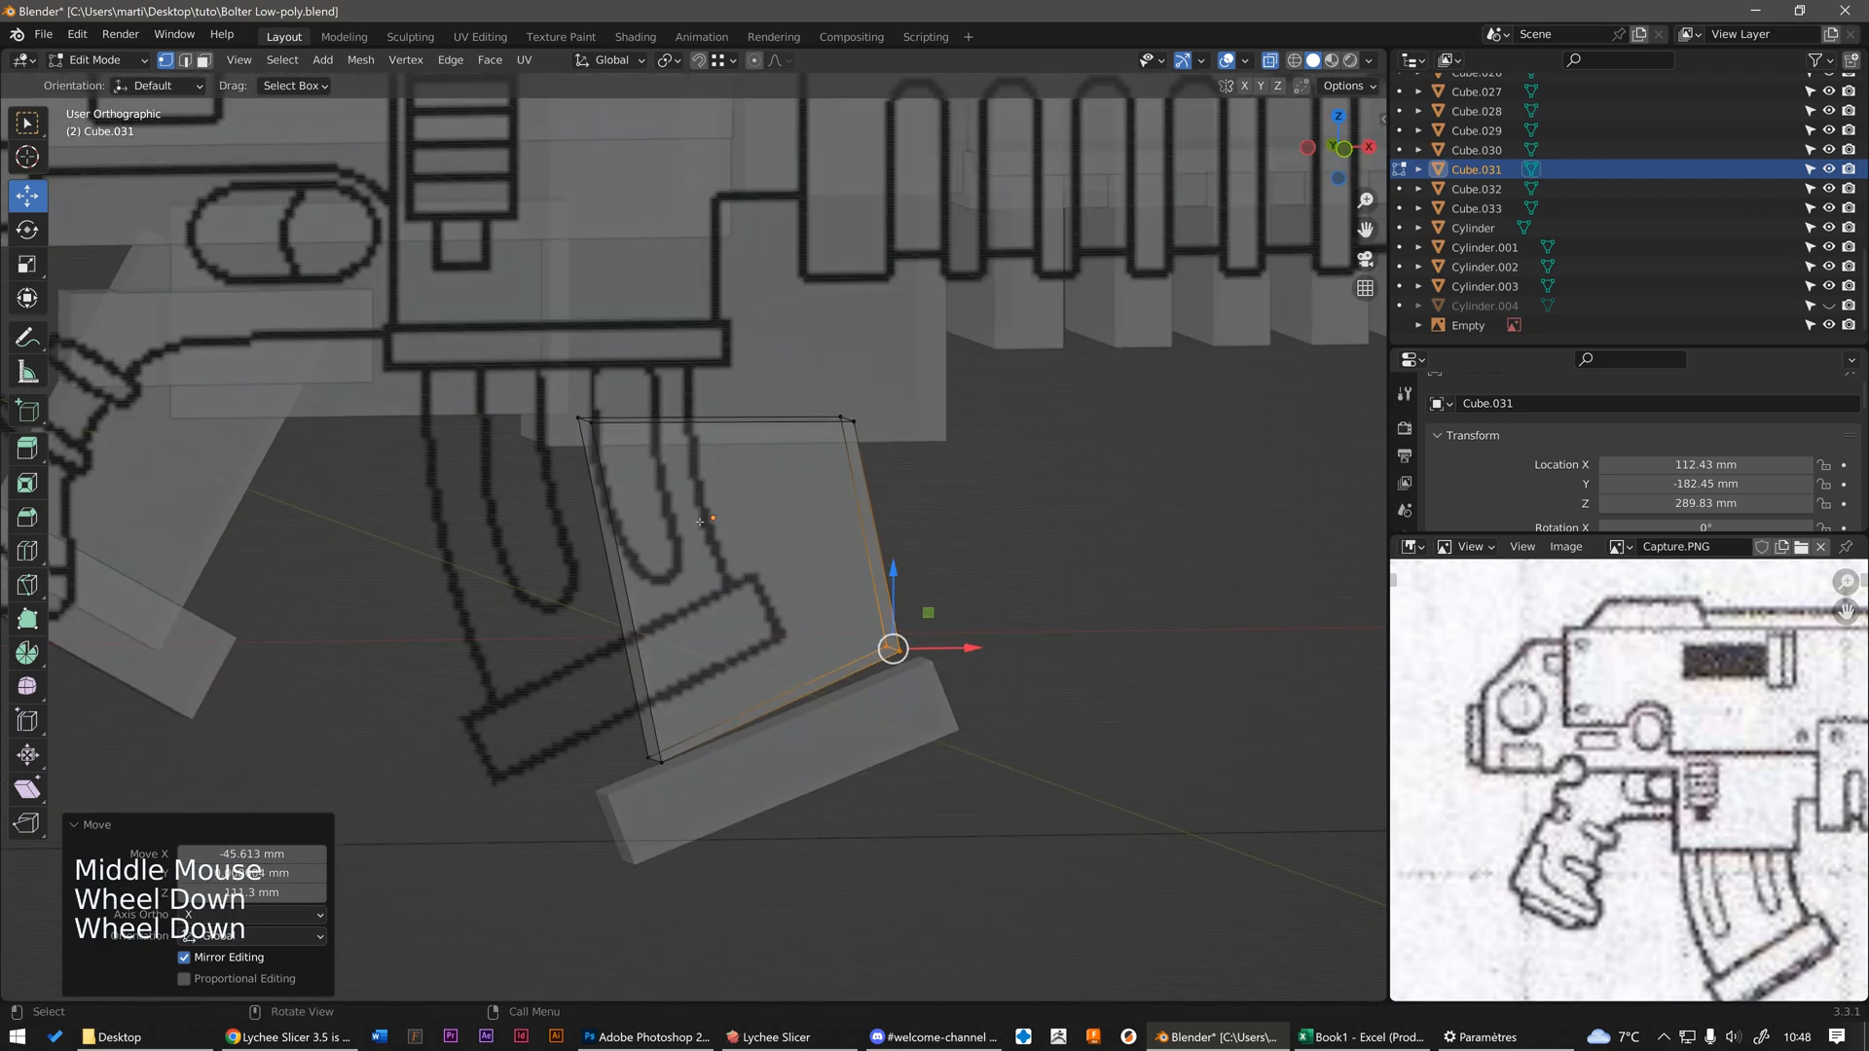
{"action": "middle_click_drag", "start_coordinate": [680, 555], "coordinate": [586, 517]}
{"action": "scroll", "coordinate": [586, 517], "scroll_direction": "up", "scroll_amount": 2}
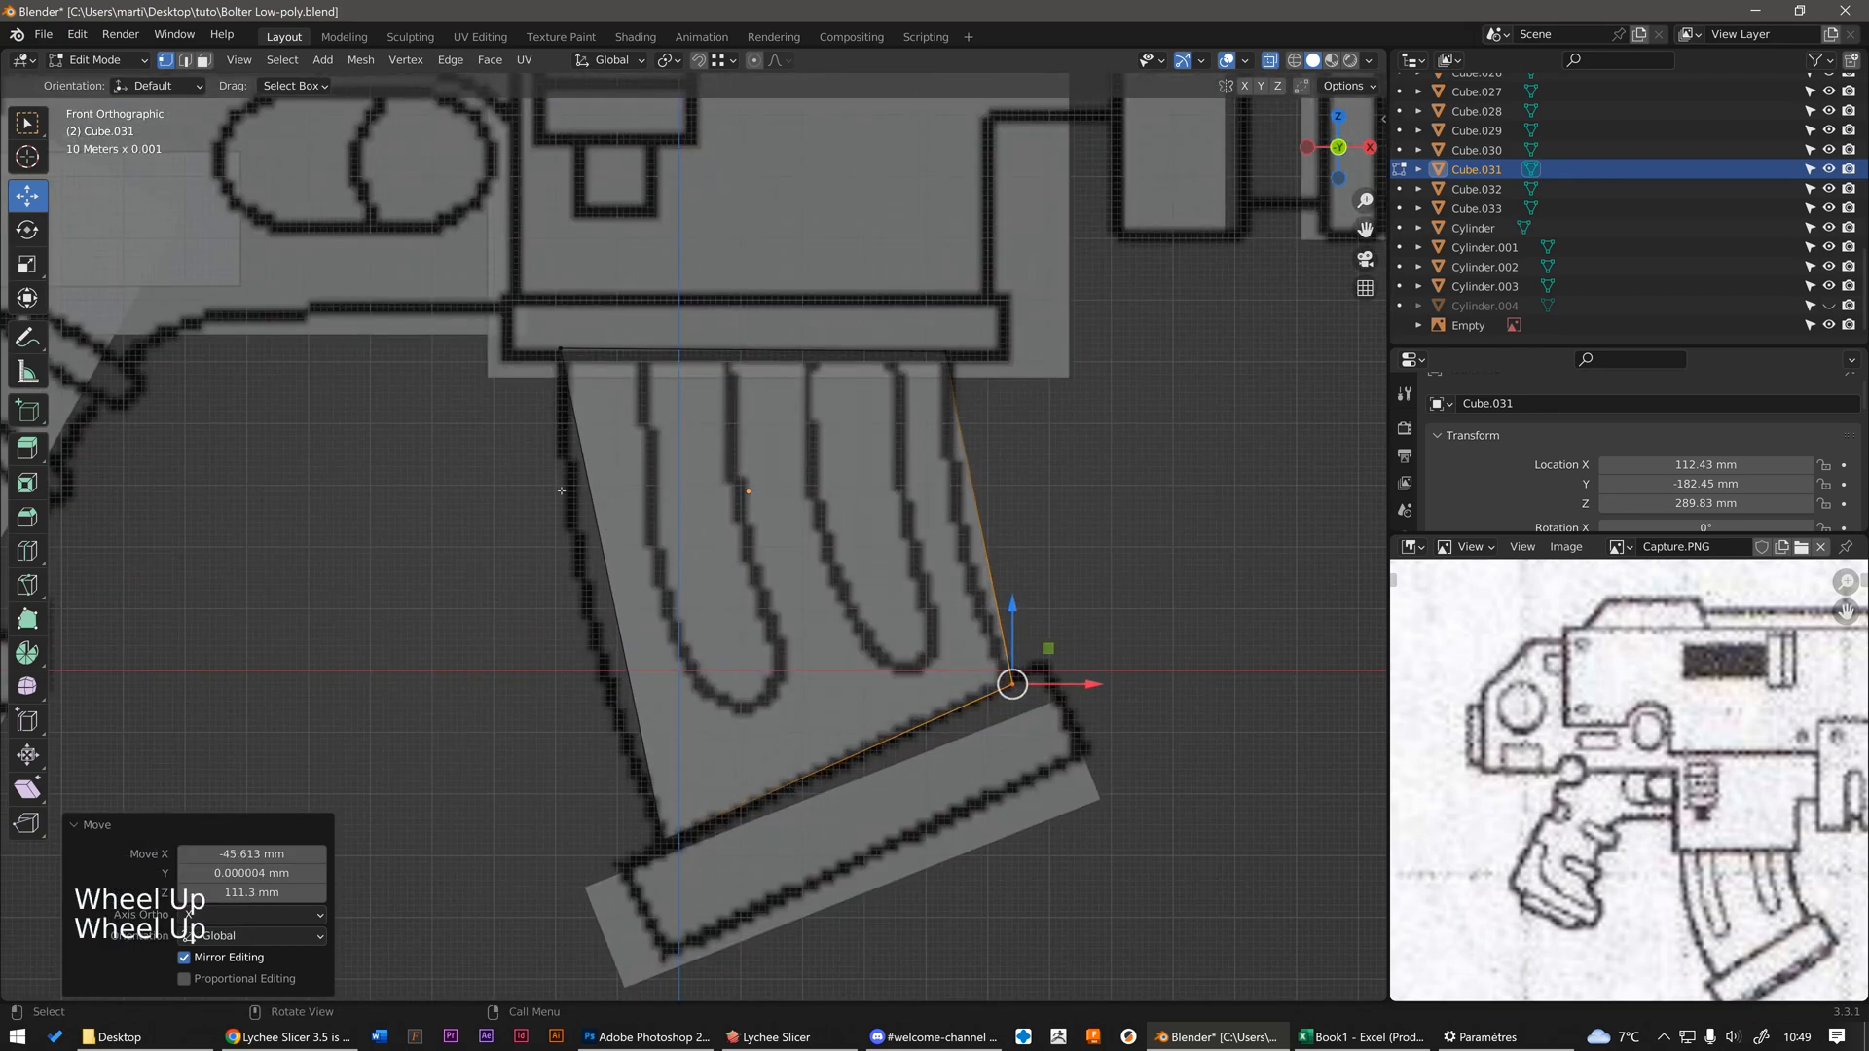
{"action": "scroll", "coordinate": [687, 766], "scroll_direction": "down", "scroll_amount": 2}
{"action": "scroll", "coordinate": [720, 542], "scroll_direction": "up", "scroll_amount": 2}
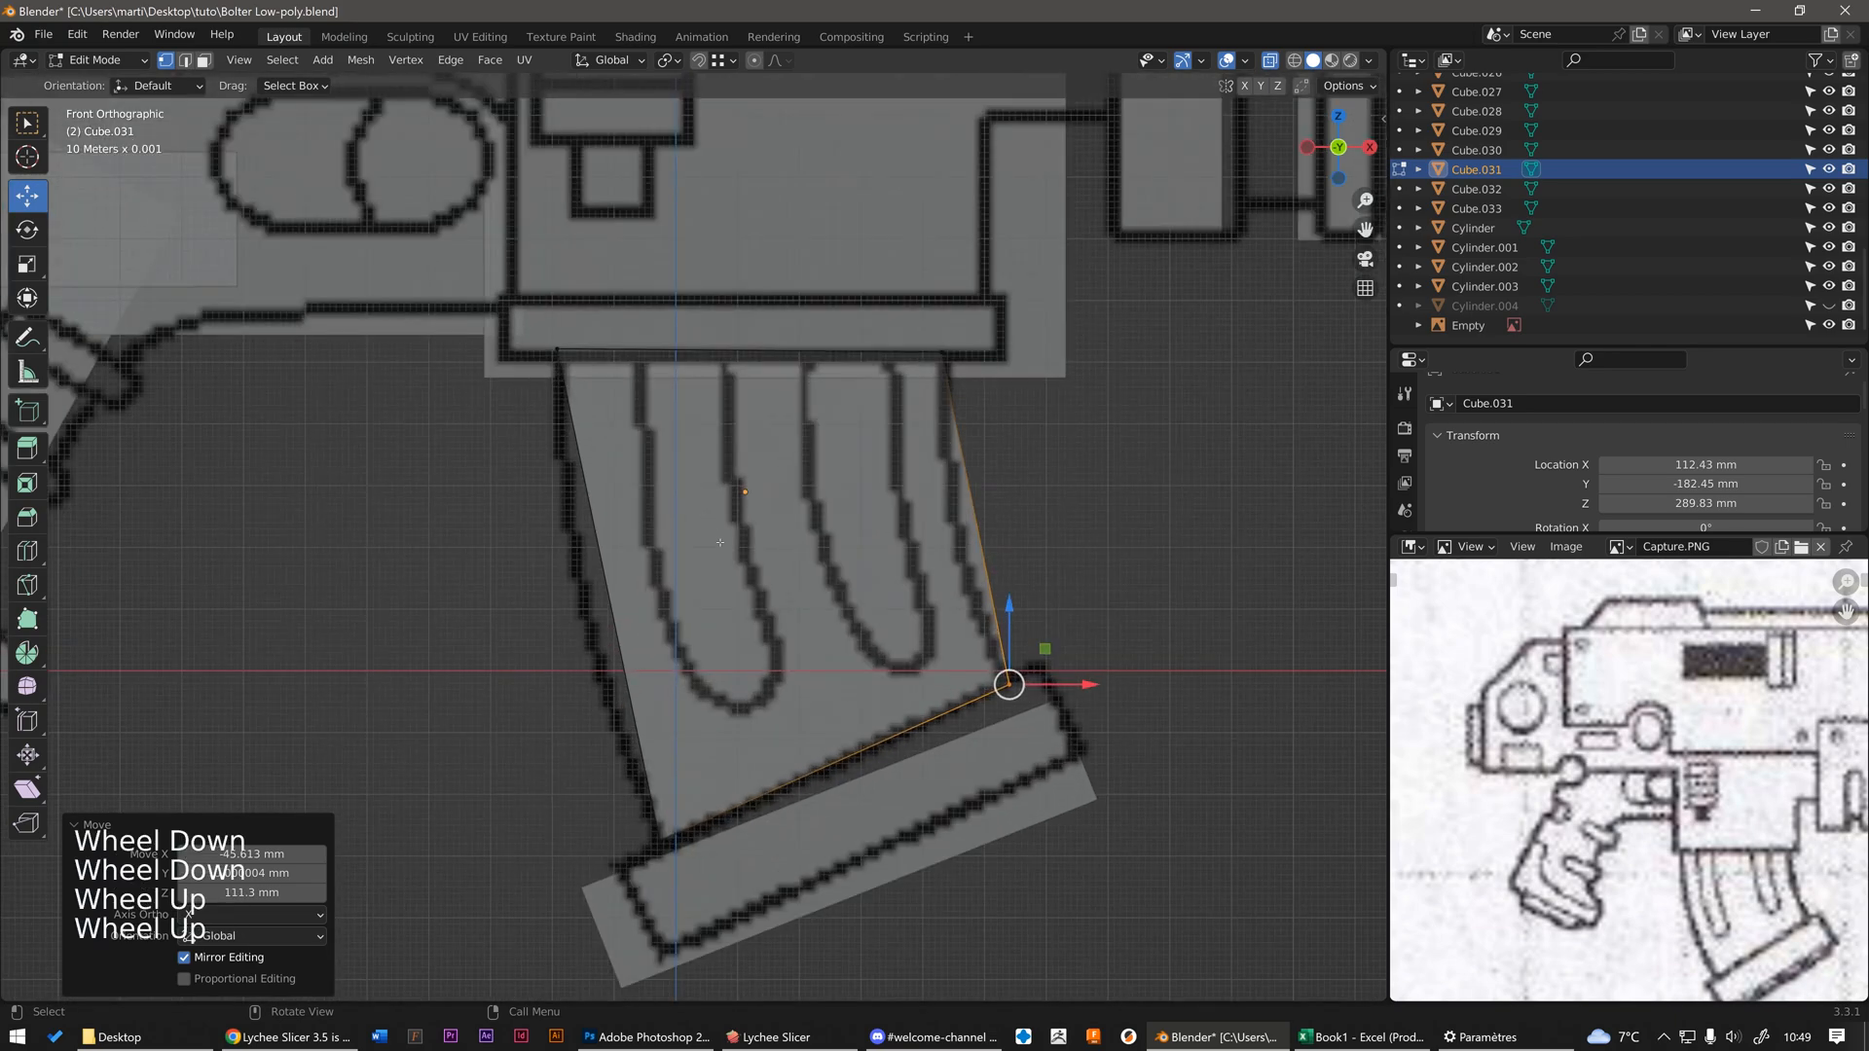
{"action": "middle_click_drag", "start_coordinate": [755, 521], "coordinate": [880, 537]}
{"action": "scroll", "coordinate": [881, 537], "scroll_direction": "down", "scroll_amount": 3}
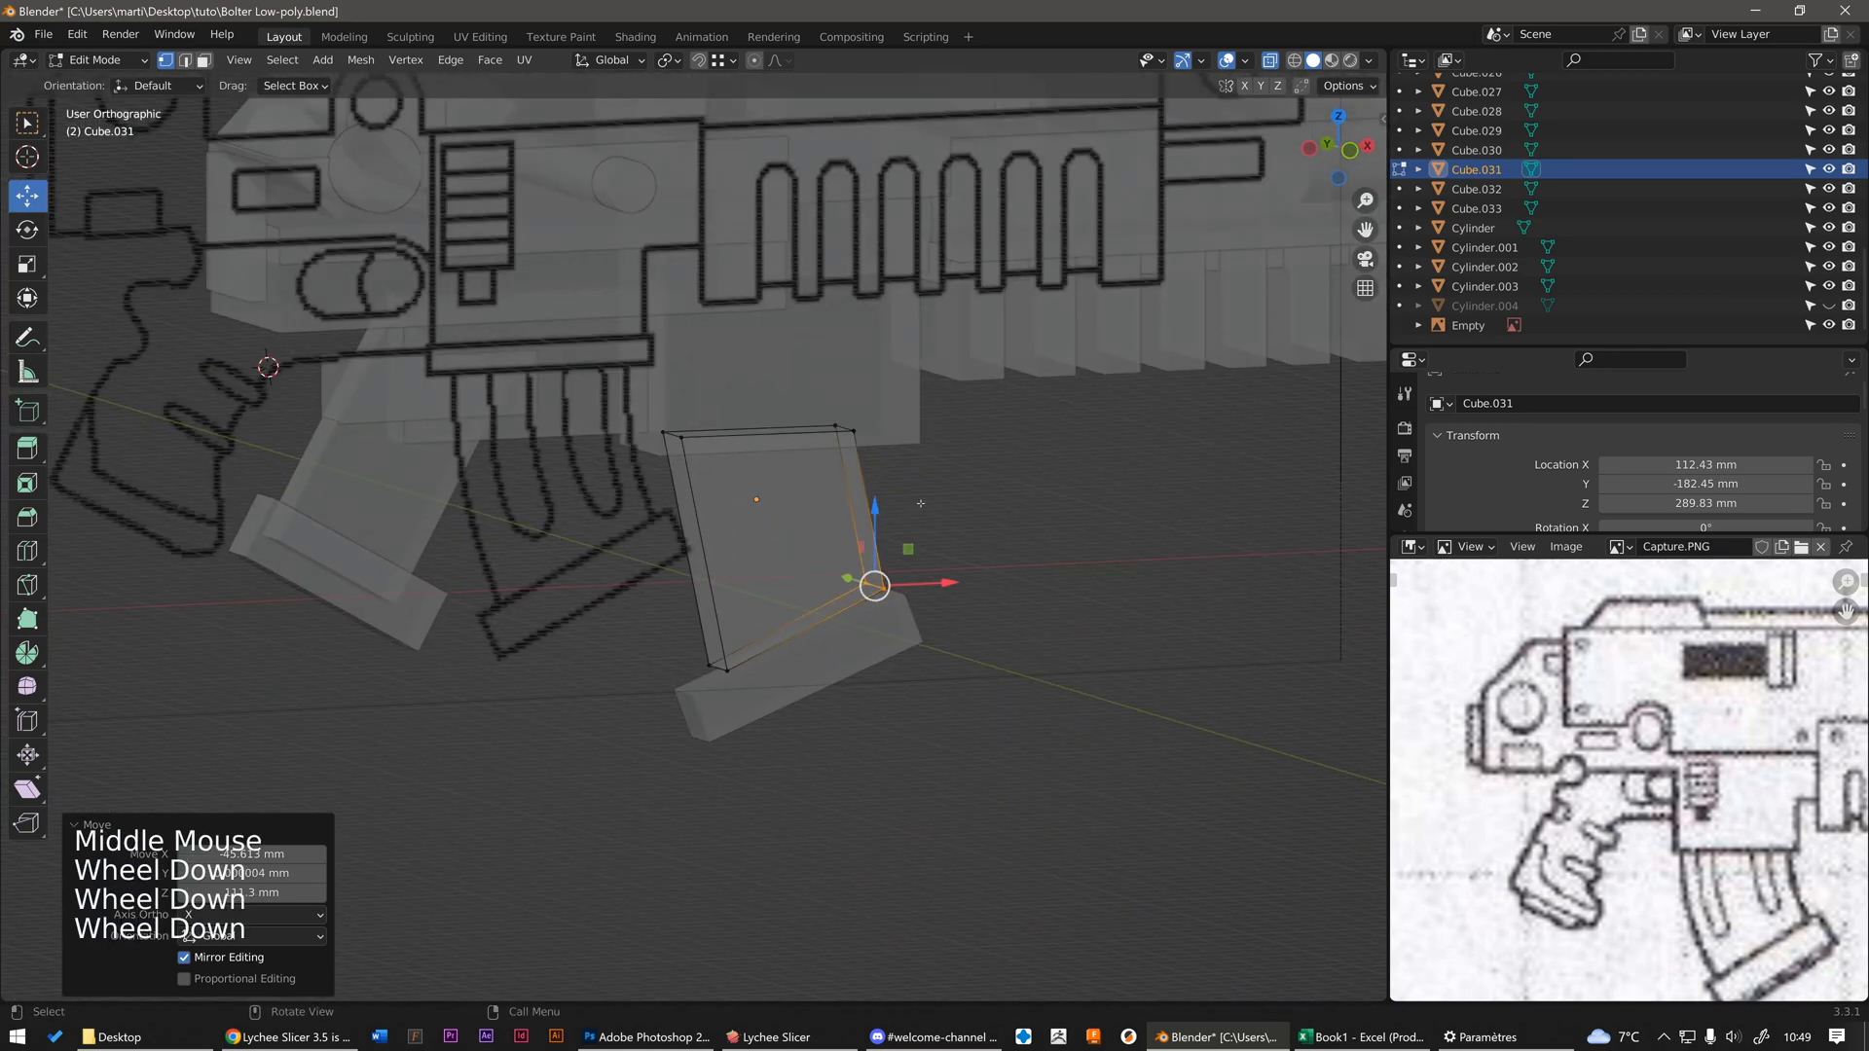
{"action": "left_click", "coordinate": [890, 539]}
{"action": "scroll", "coordinate": [889, 539], "scroll_direction": "up", "scroll_amount": 1}
{"action": "scroll", "coordinate": [890, 539], "scroll_direction": "up", "scroll_amount": 1}
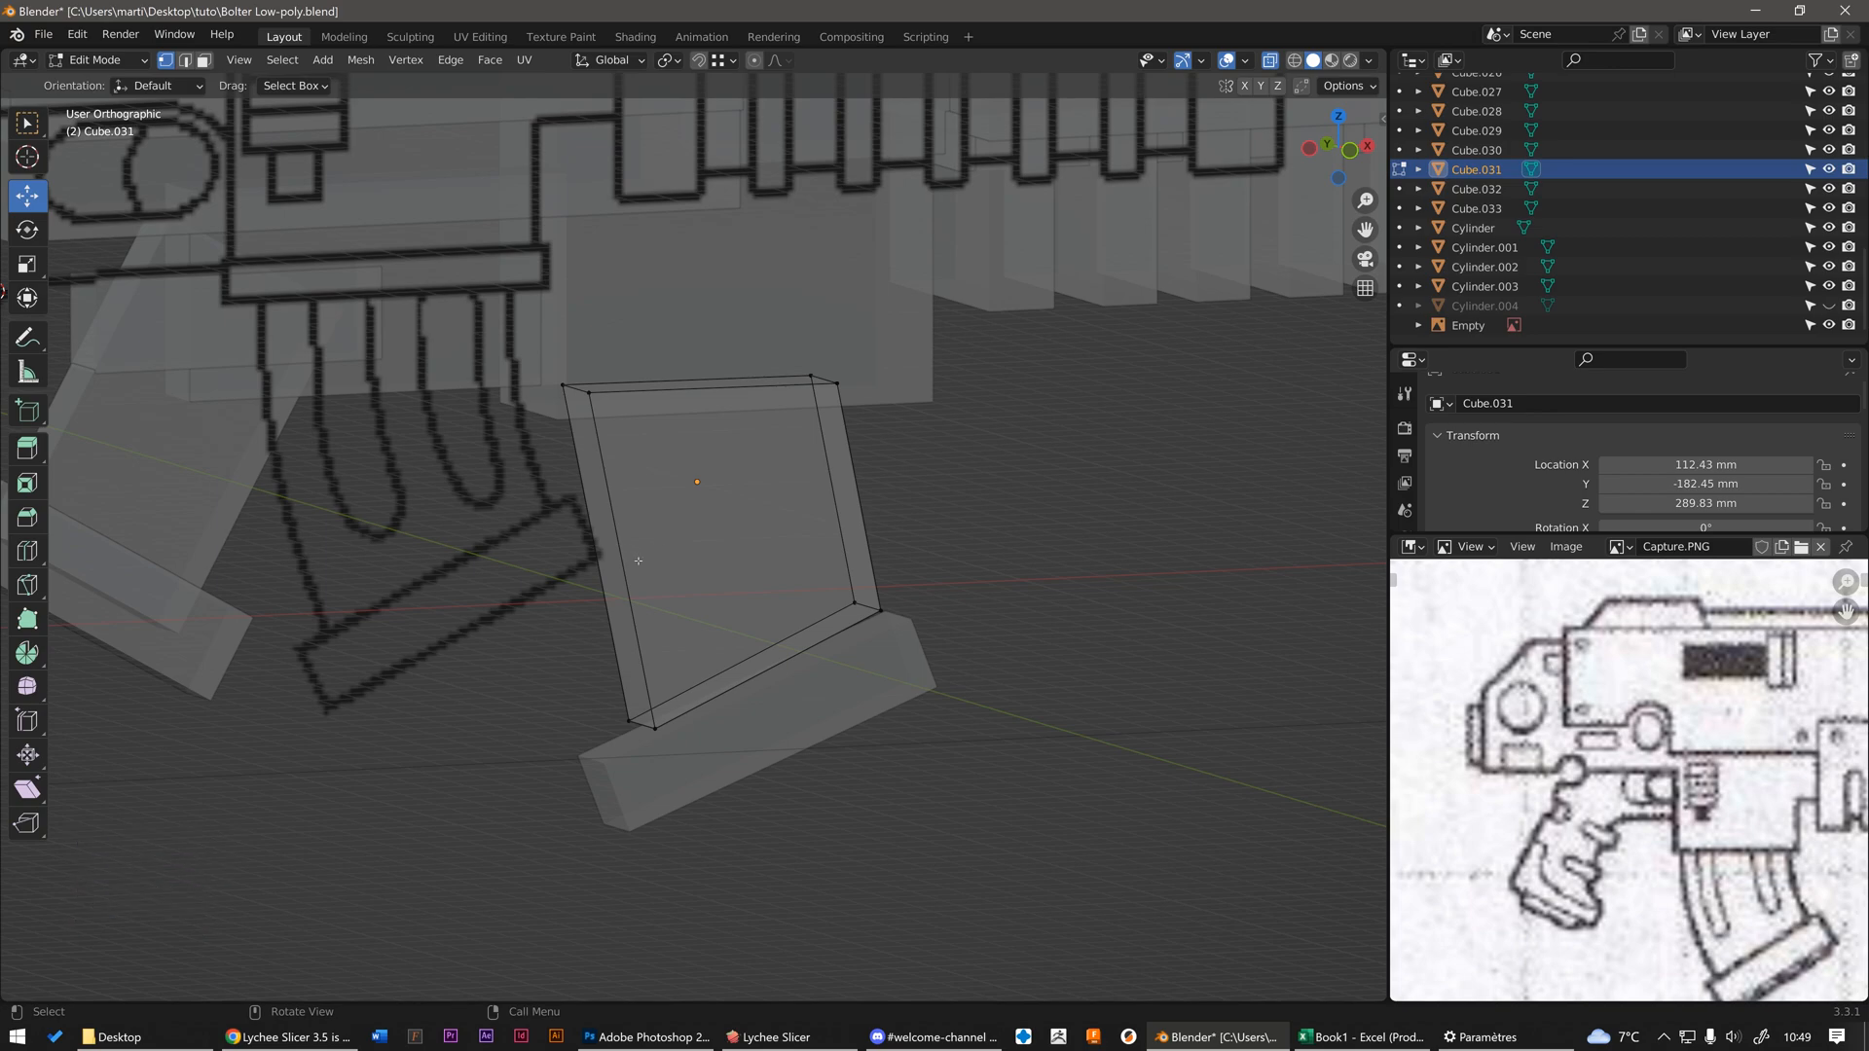
- Use the Knife tool to cut a line across one broad side face of the magazine, then clear the selection
{"action": "key", "text": "k"}
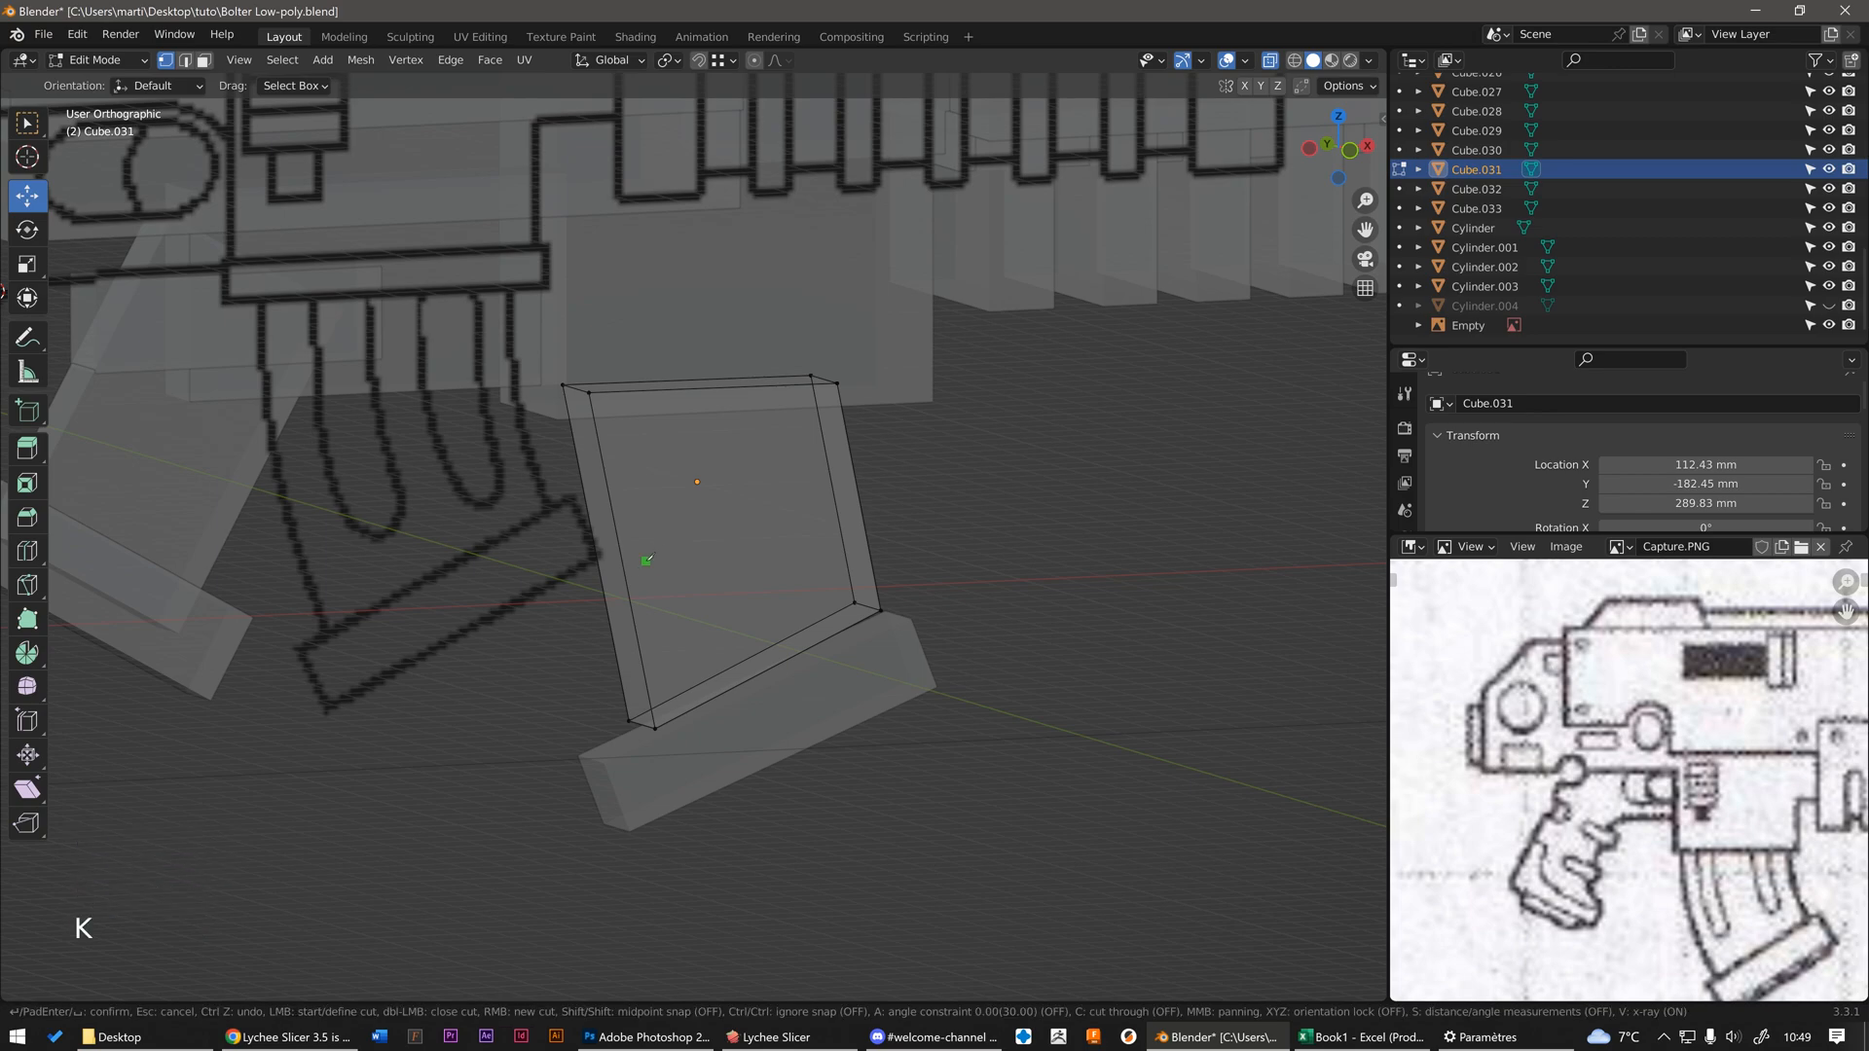
{"action": "left_click", "coordinate": [617, 535]}
{"action": "left_click", "coordinate": [854, 474]}
{"action": "key", "text": "Return"}
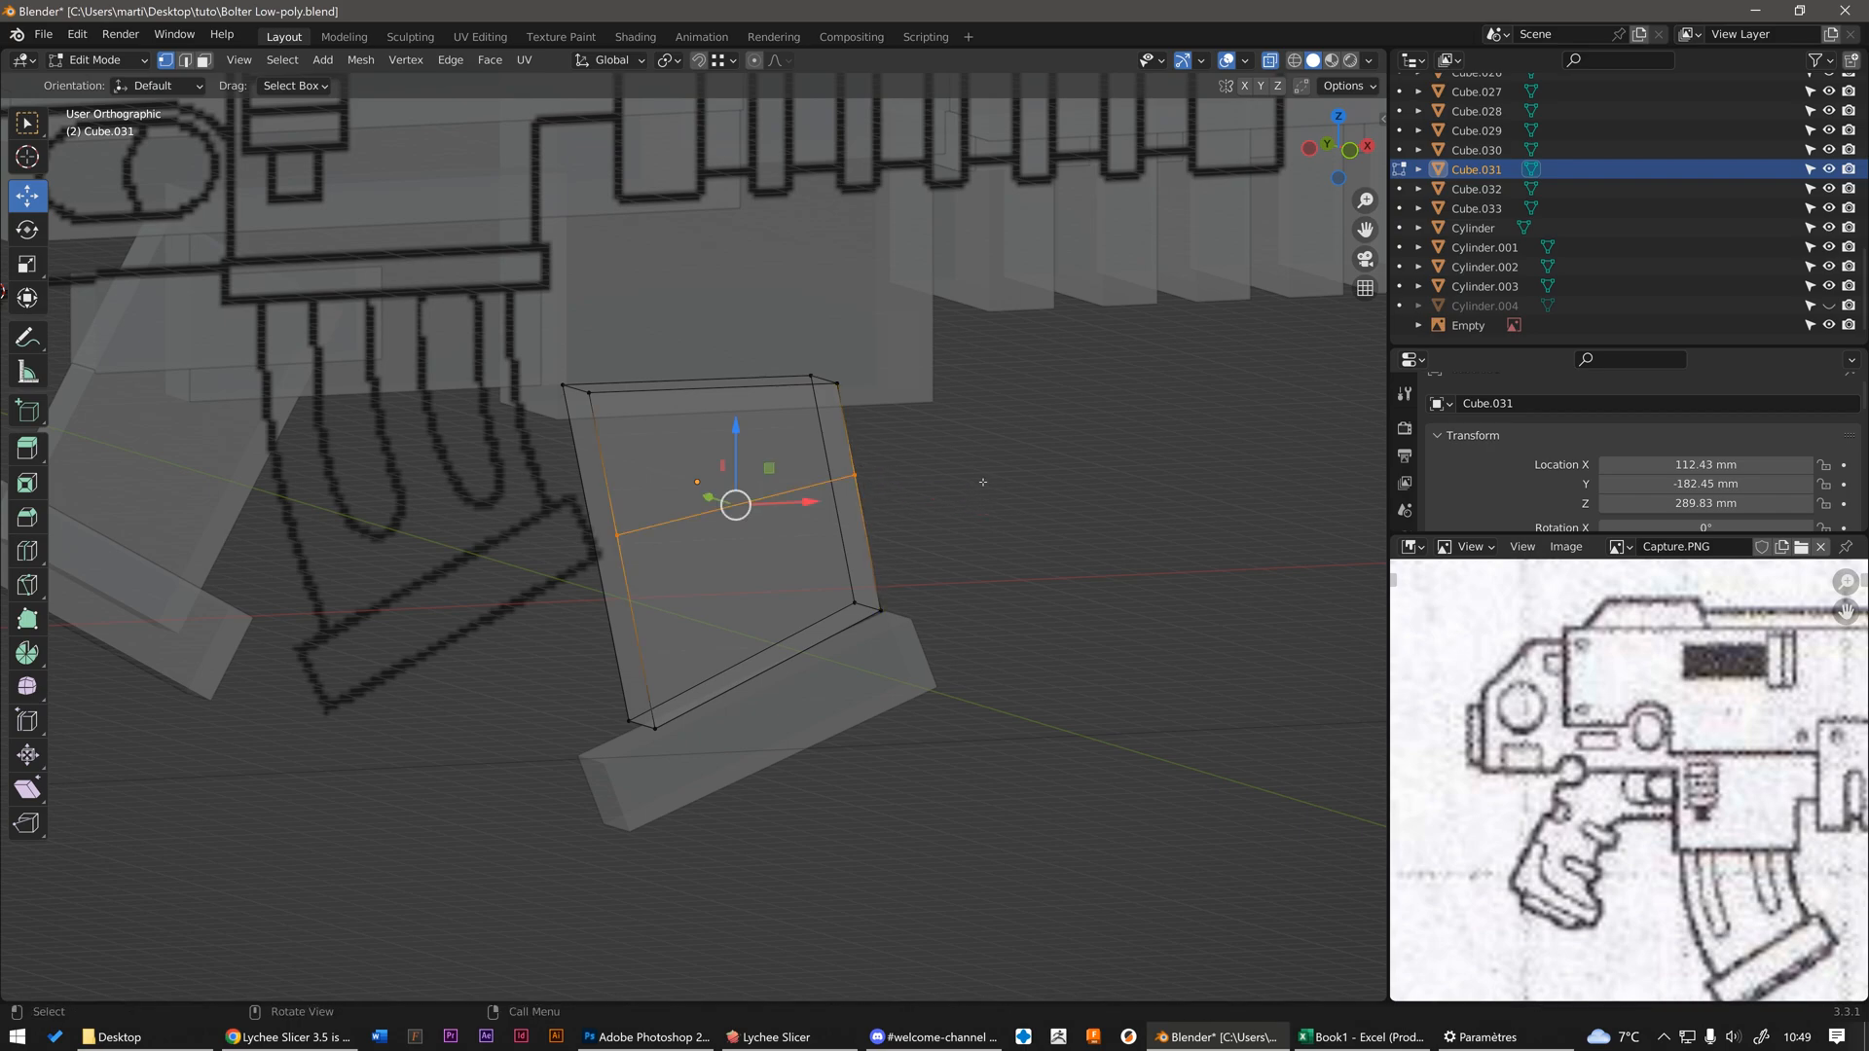
{"action": "left_click", "coordinate": [975, 481]}
{"action": "scroll", "coordinate": [630, 526], "scroll_direction": "up", "scroll_amount": 1}
{"action": "left_click", "coordinate": [623, 529]}
{"action": "left_click", "coordinate": [948, 488]}
{"action": "middle_click_drag", "start_coordinate": [881, 477], "coordinate": [905, 486]}
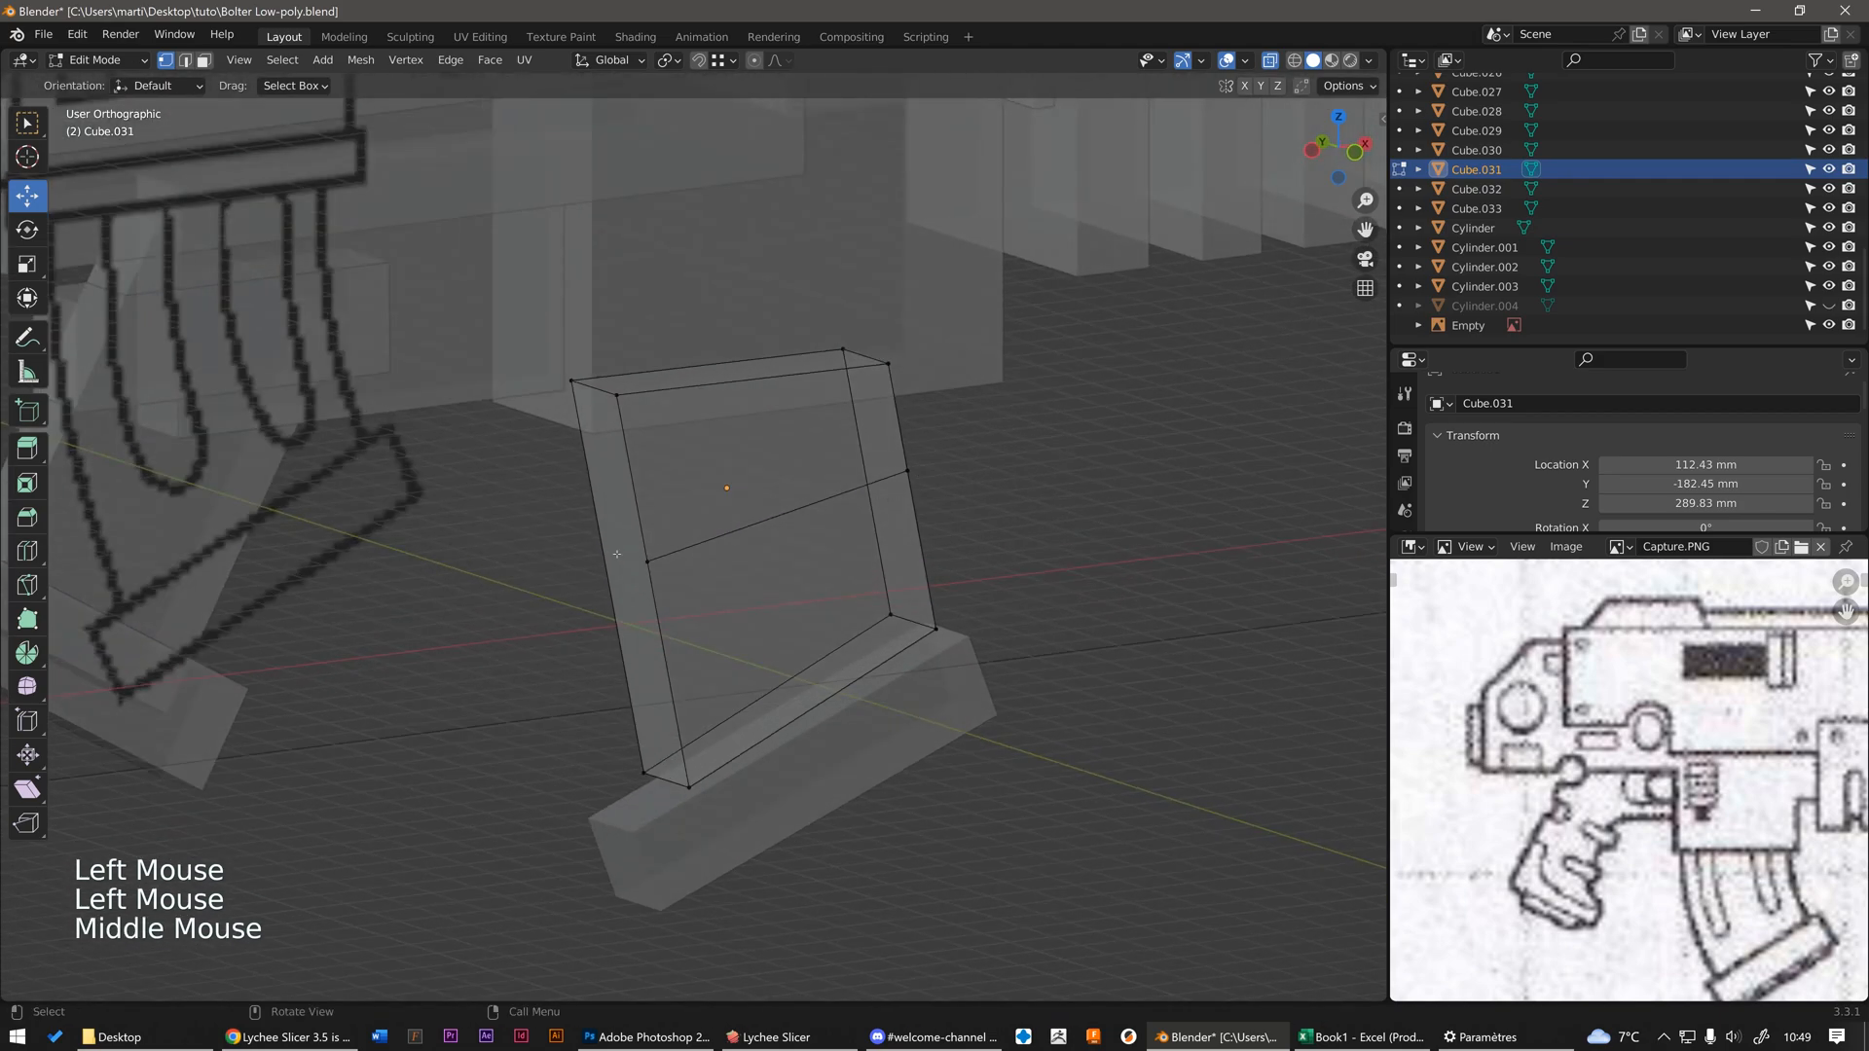
- Knife-cut a matching line across the opposite broad side face of the magazine and view the result at an angle
{"action": "scroll", "coordinate": [620, 553], "scroll_direction": "up", "scroll_amount": 1}
{"action": "scroll", "coordinate": [623, 545], "scroll_direction": "down", "scroll_amount": 2}
{"action": "key", "text": "k"}
{"action": "middle_click_drag", "start_coordinate": [701, 525], "coordinate": [419, 487]}
{"action": "scroll", "coordinate": [915, 476], "scroll_direction": "up", "scroll_amount": 2}
{"action": "middle_click_drag", "start_coordinate": [918, 474], "coordinate": [868, 418]}
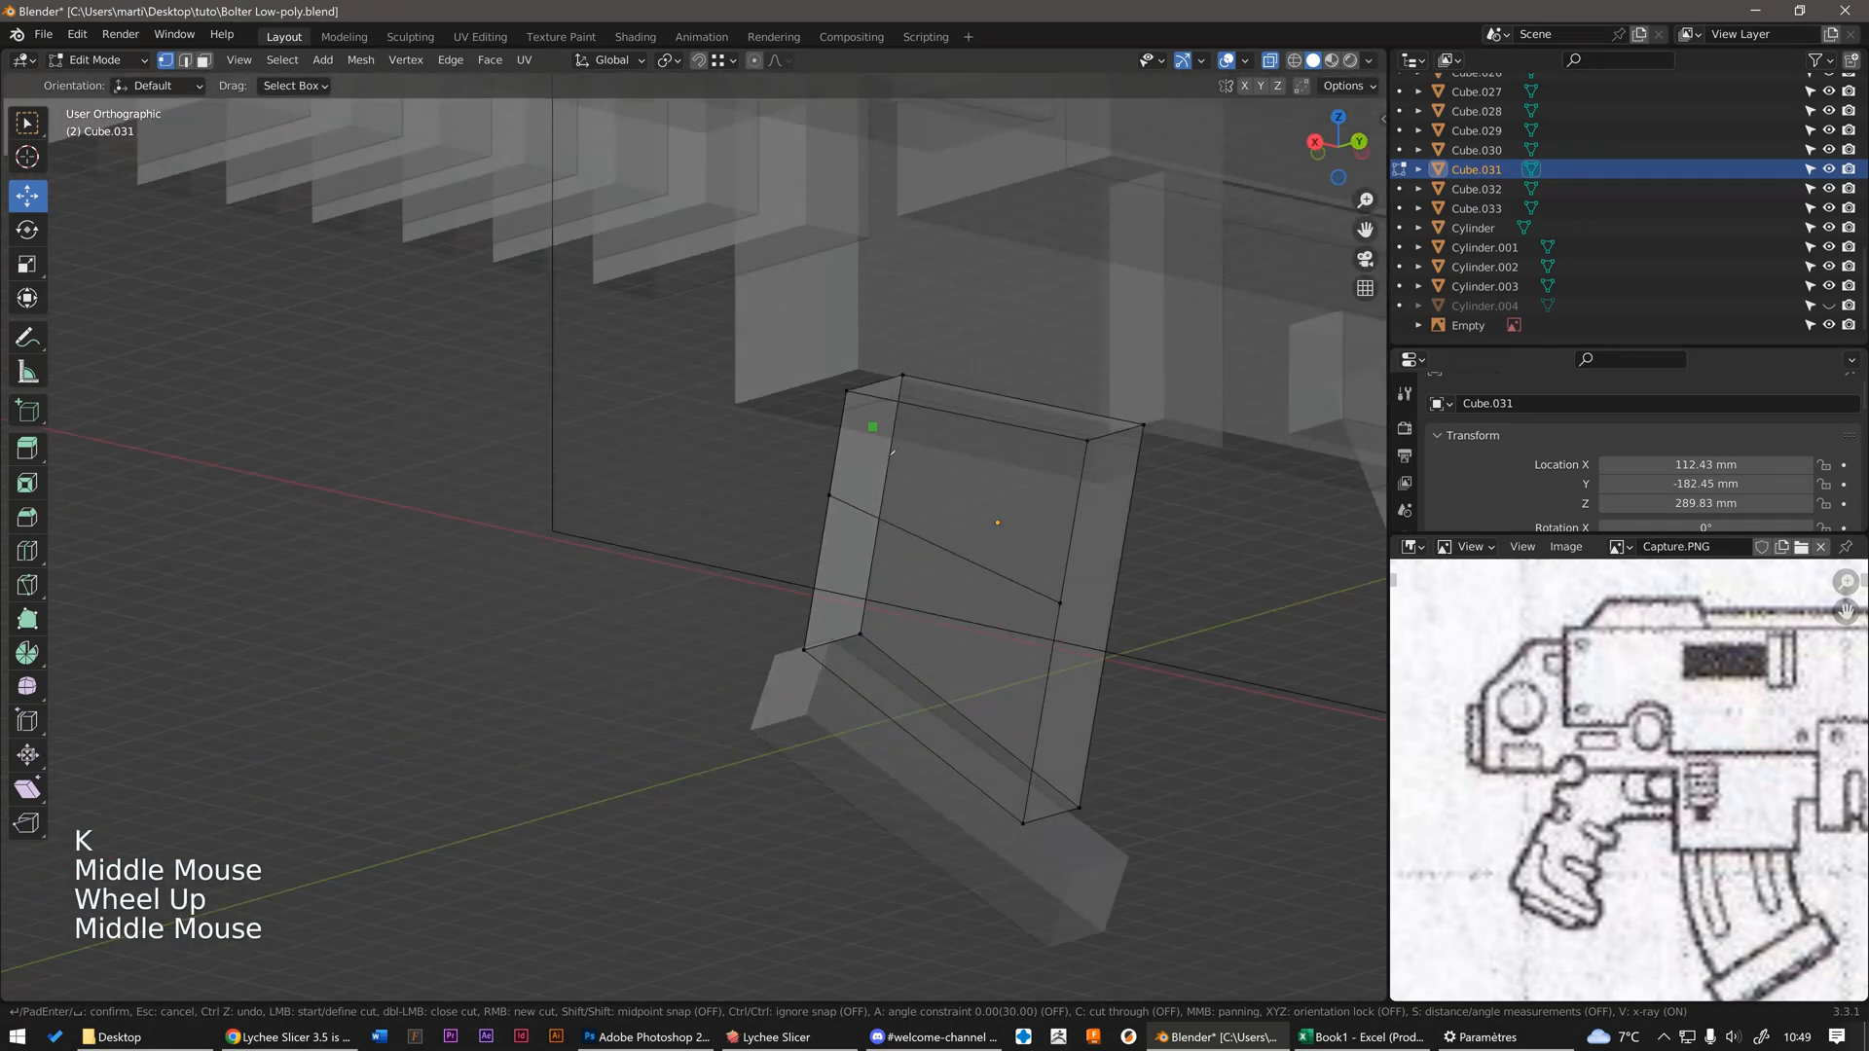
{"action": "left_click", "coordinate": [886, 476]}
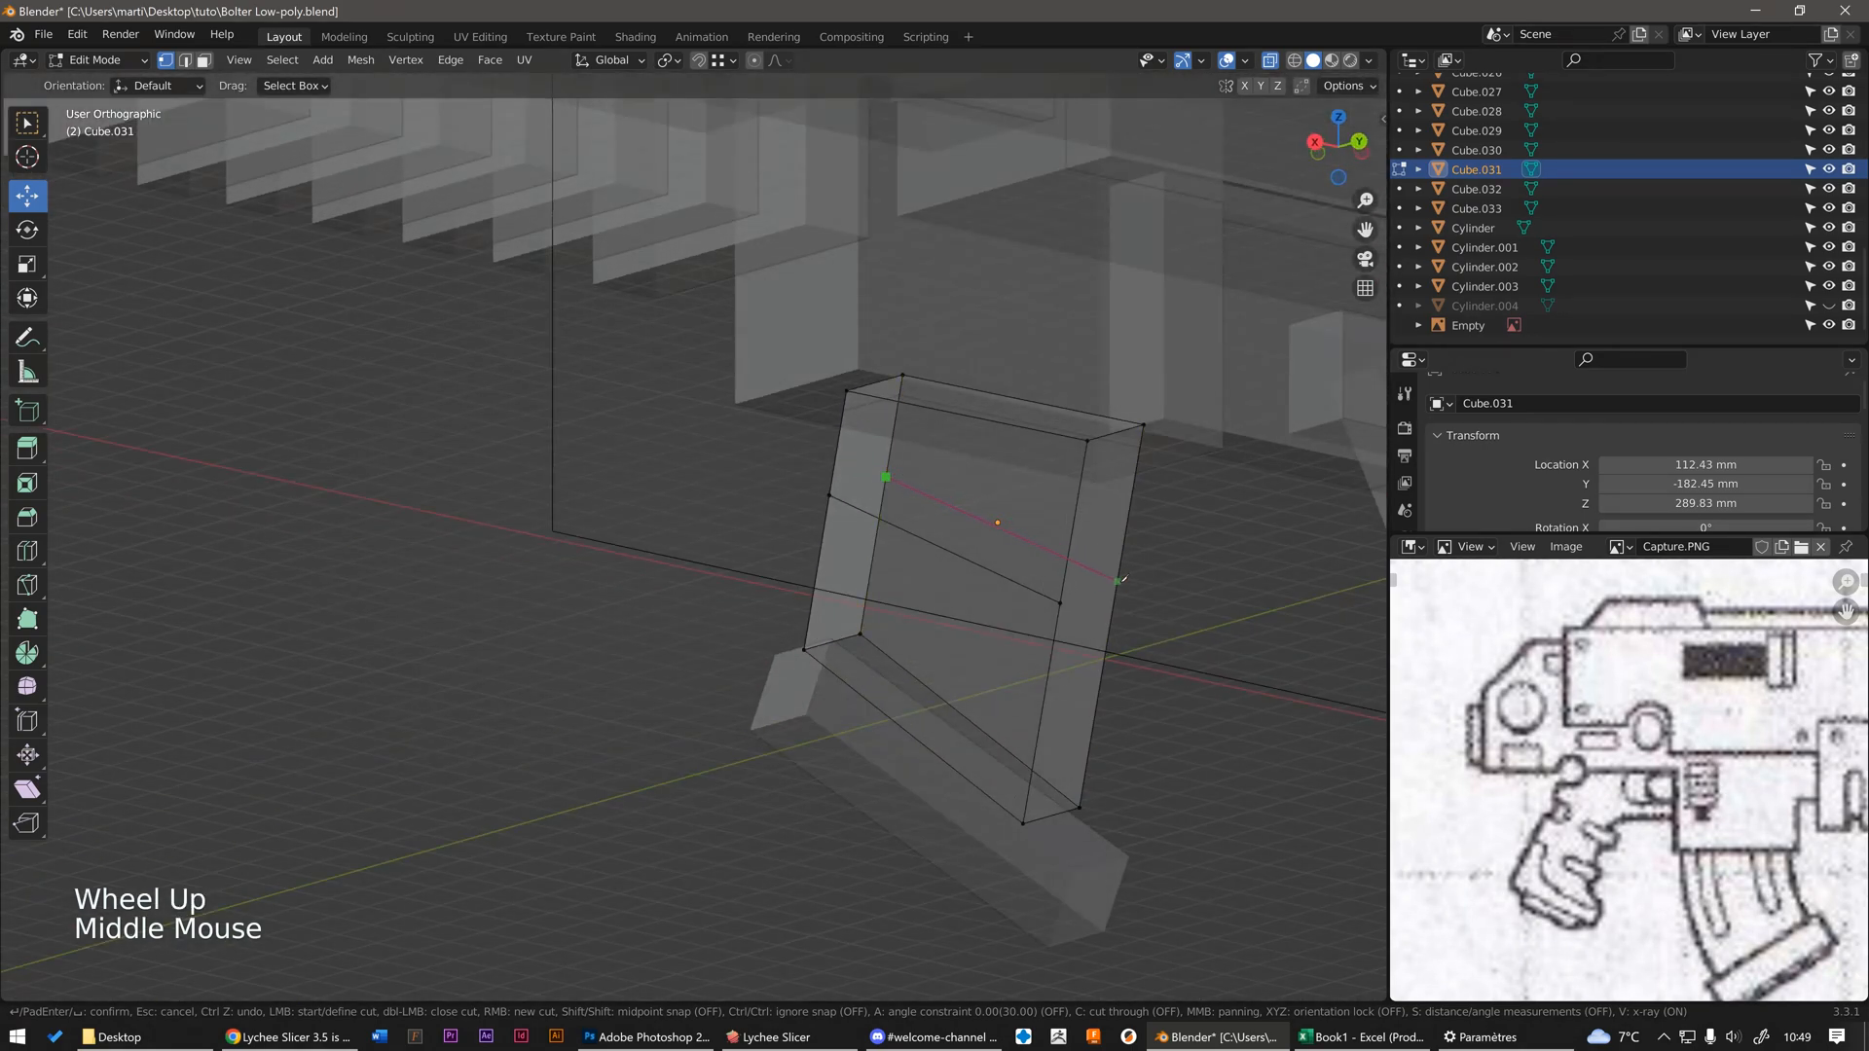
{"action": "left_click", "coordinate": [1117, 581]}
{"action": "key", "text": "Return"}
{"action": "middle_click_drag", "start_coordinate": [1118, 581], "coordinate": [777, 584]}
{"action": "left_click", "coordinate": [1047, 579]}
{"action": "scroll", "coordinate": [777, 584], "scroll_direction": "down", "scroll_amount": 1}
{"action": "scroll", "coordinate": [724, 594], "scroll_direction": "up", "scroll_amount": 2}
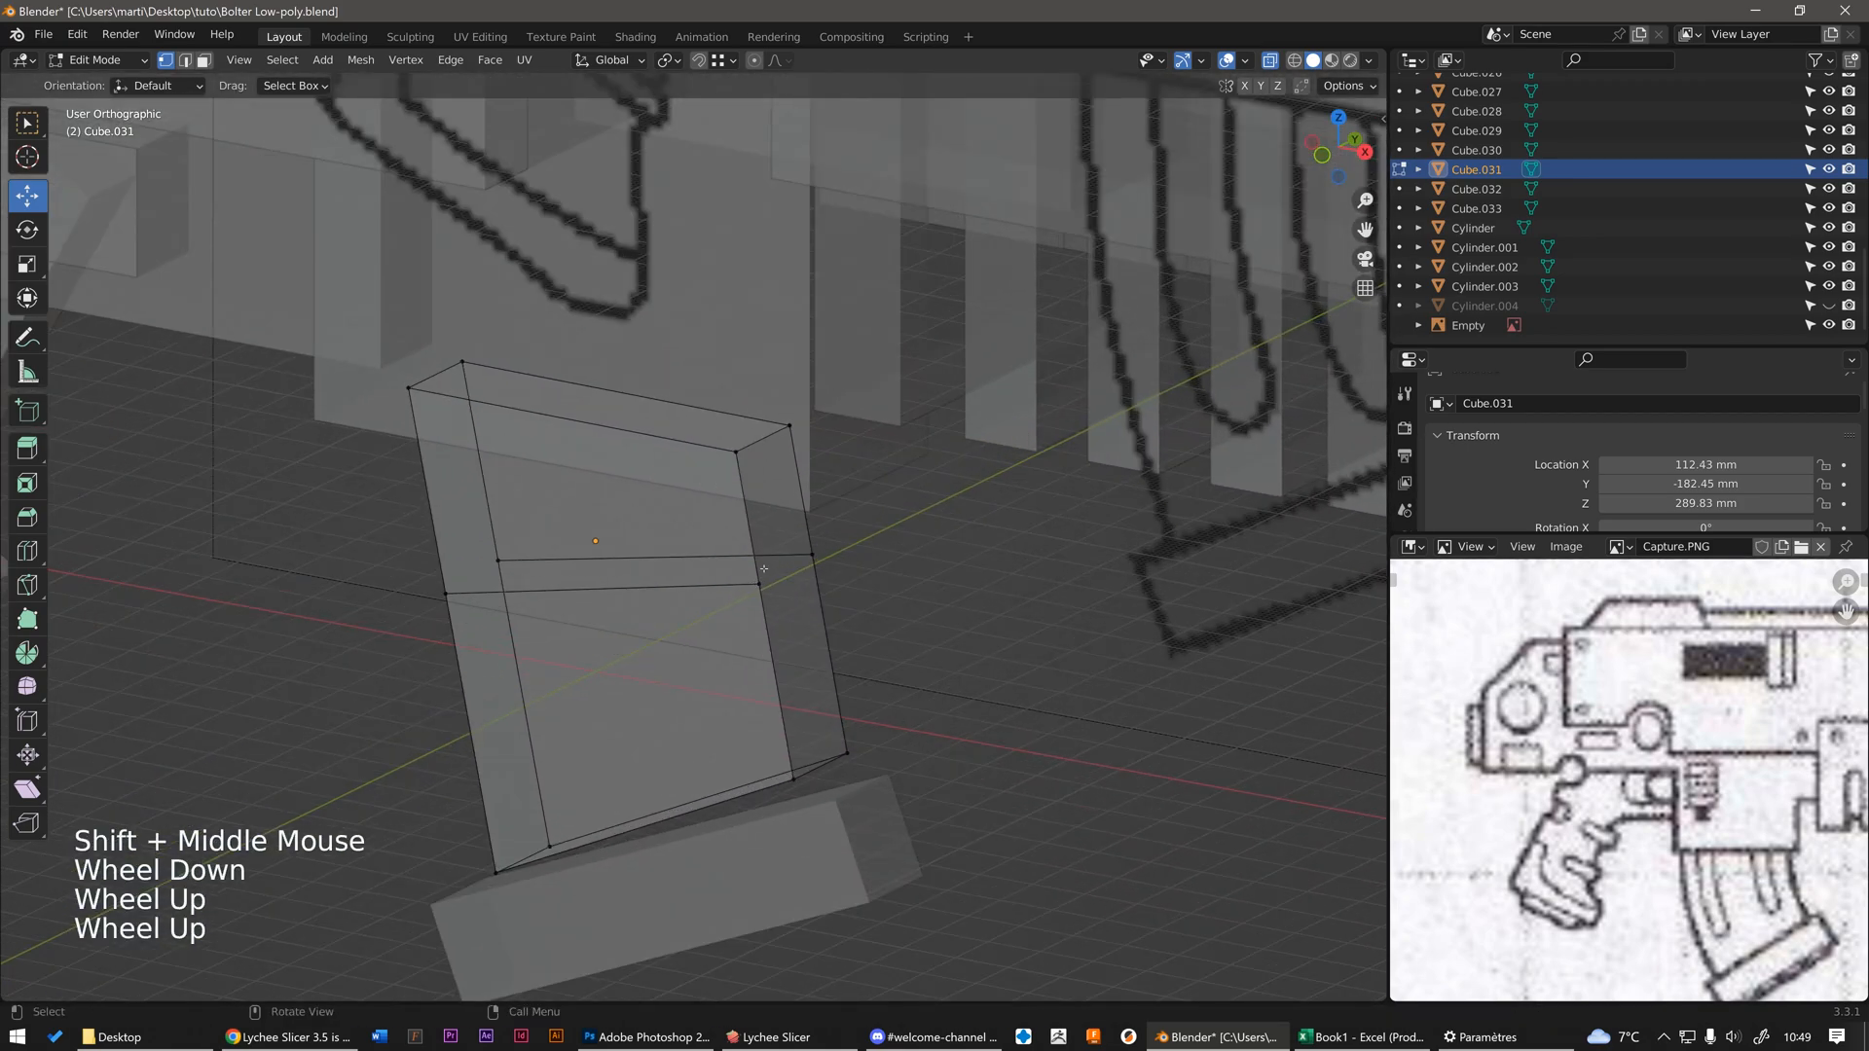
{"action": "middle_click_drag", "start_coordinate": [777, 525], "coordinate": [807, 555]}
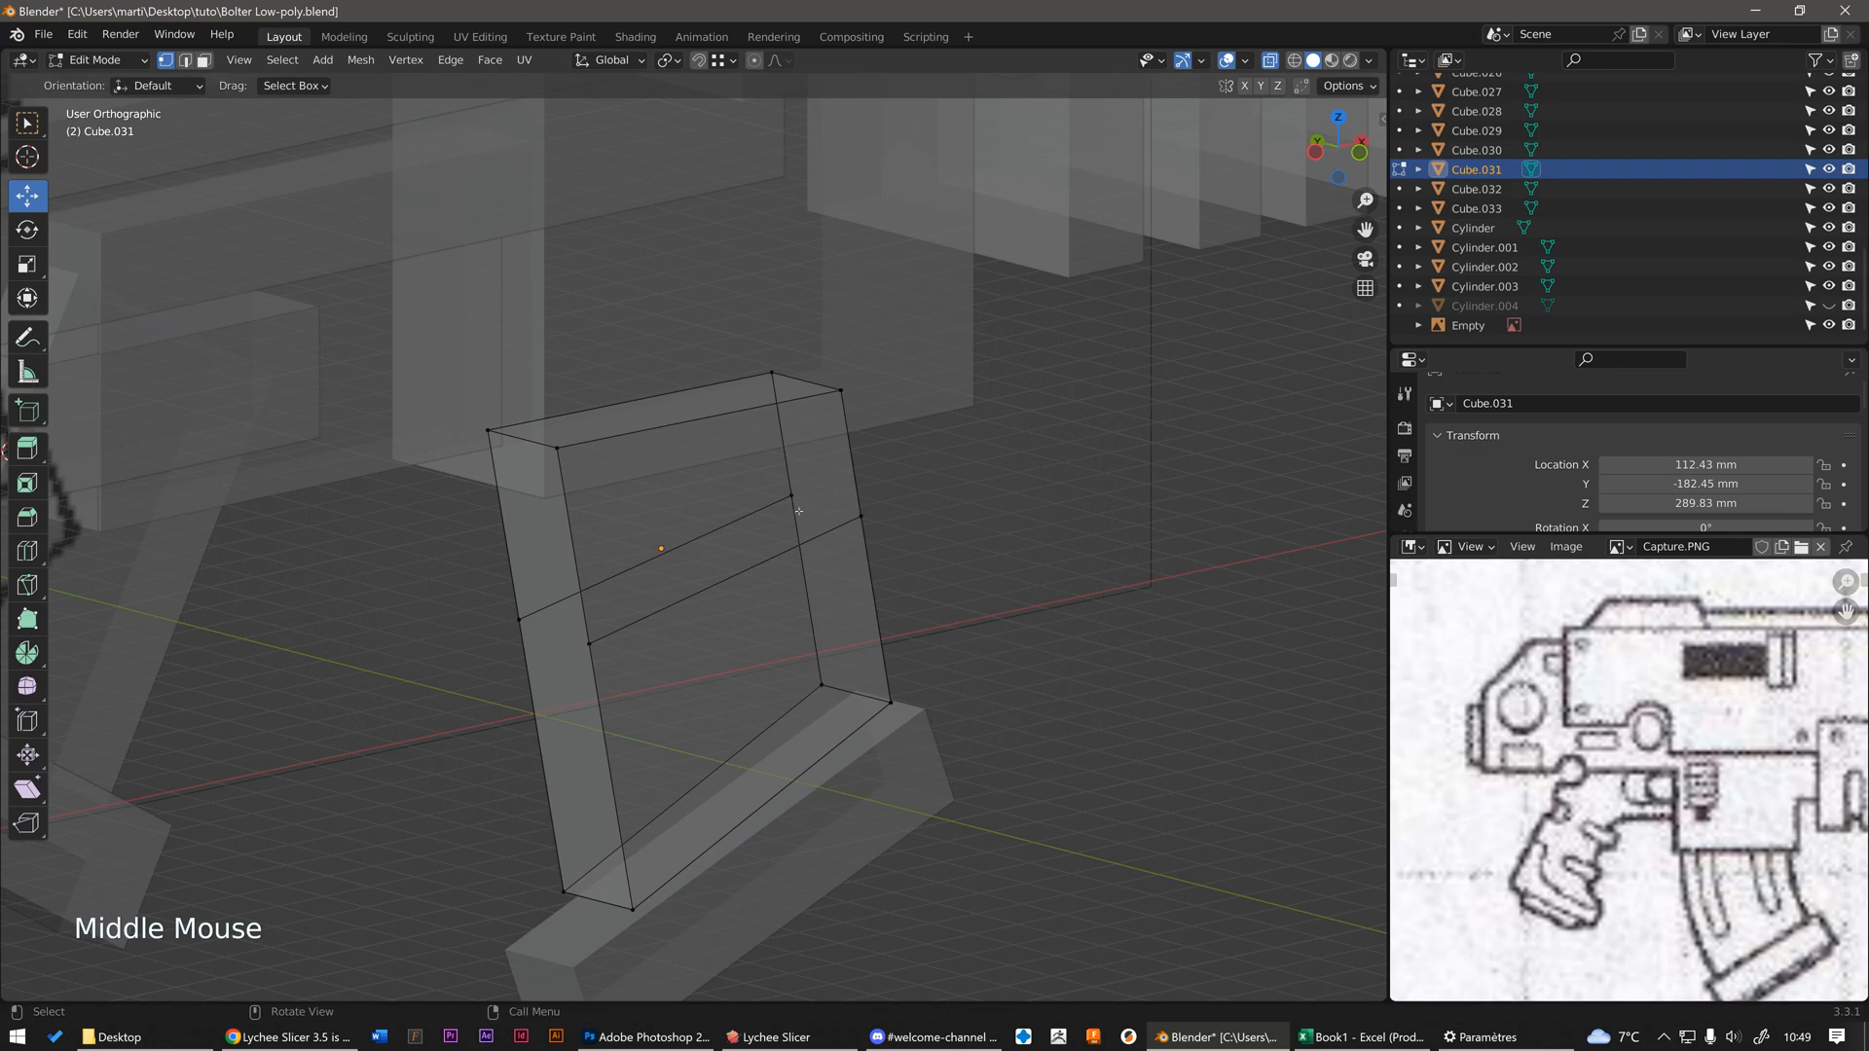
- Check the magazine's narrow rear face and the cut vertices on its edges by selecting them, and clear the selection
{"action": "key", "text": "3"}
{"action": "left_click", "coordinate": [545, 642]}
{"action": "middle_click_drag", "start_coordinate": [545, 643], "coordinate": [550, 499]}
{"action": "key", "text": "1"}
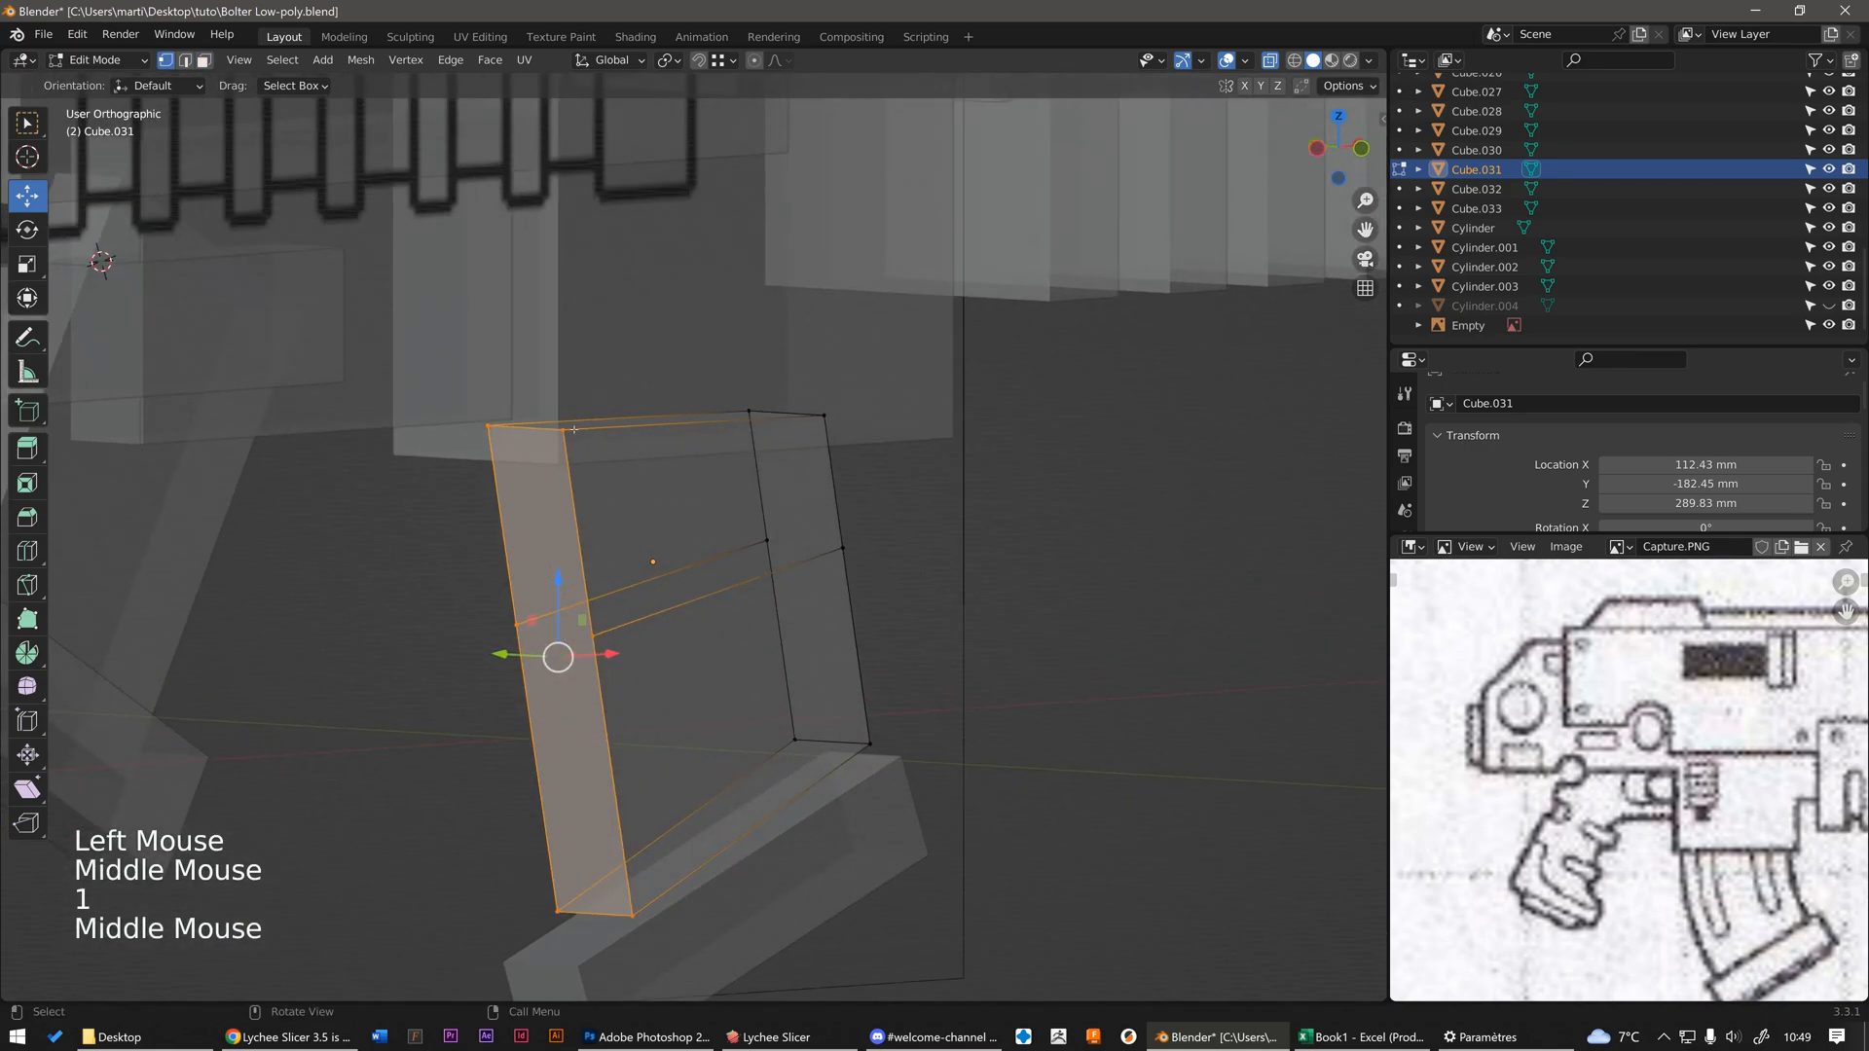
{"action": "left_click", "coordinate": [525, 846]}
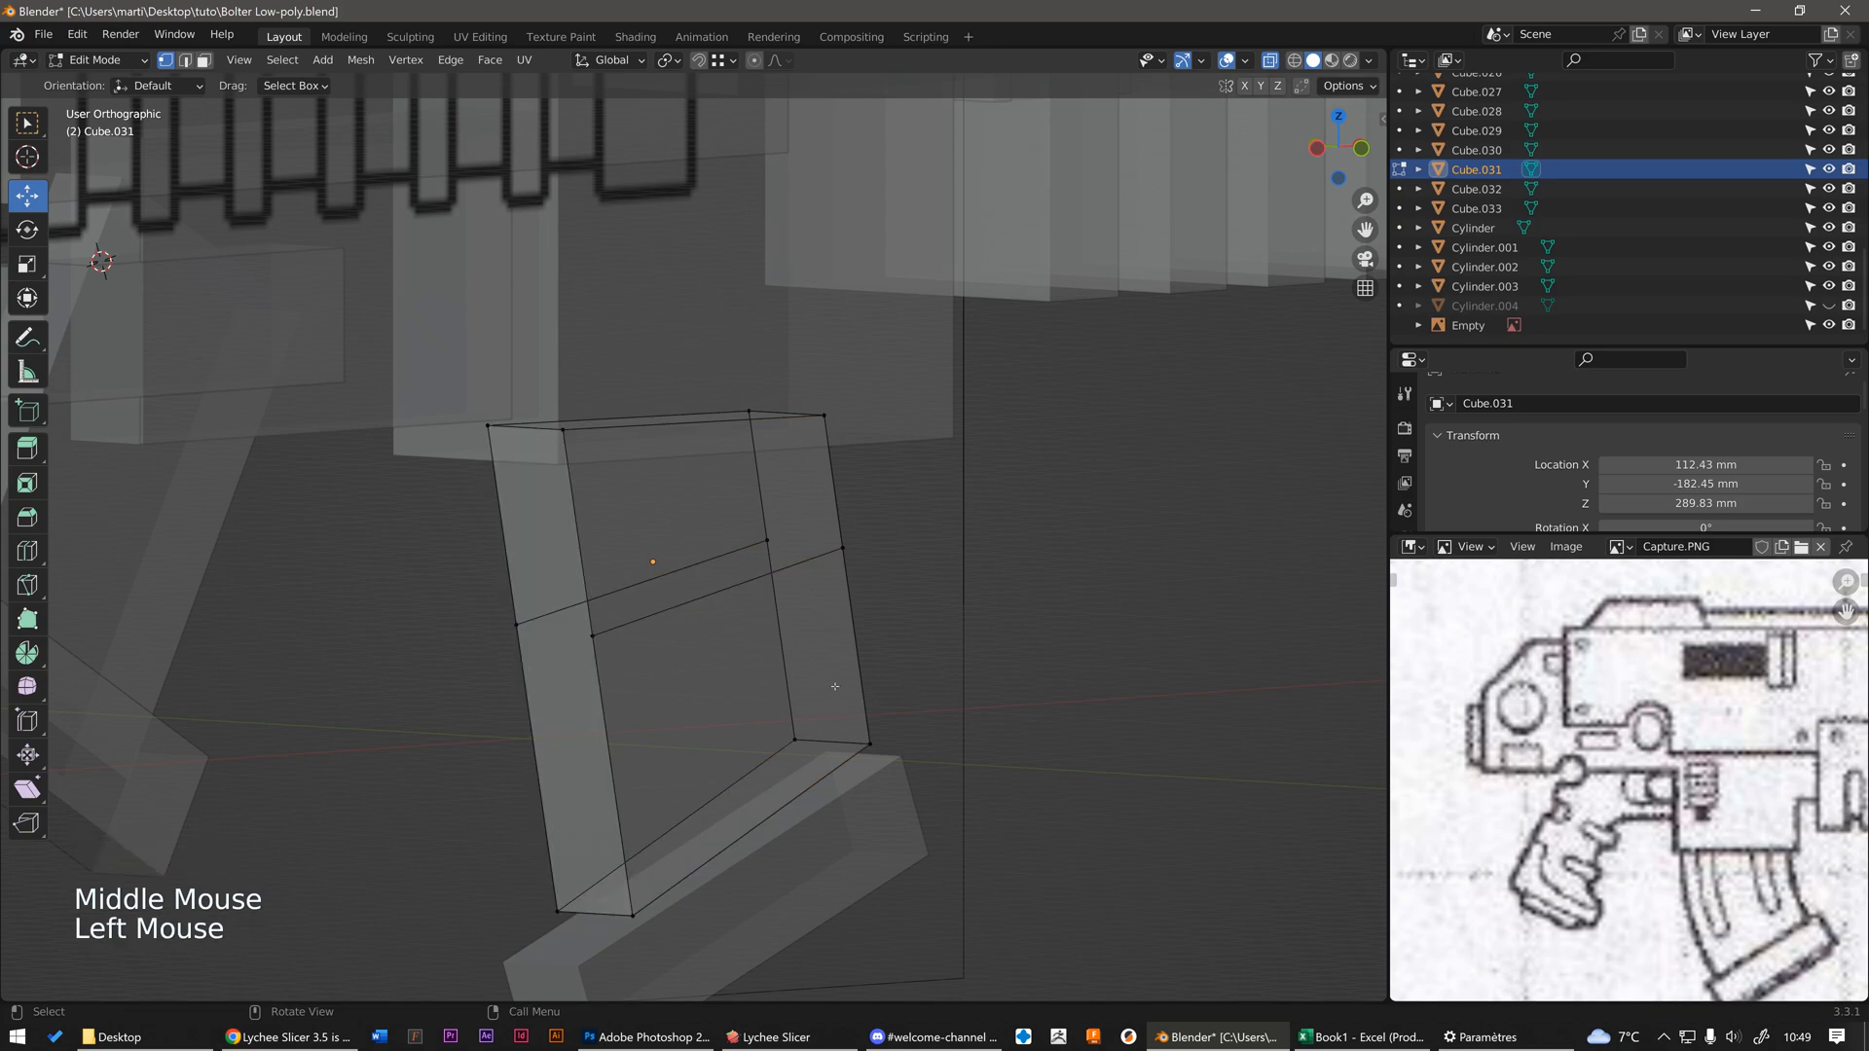
{"action": "left_click_drag", "start_coordinate": [486, 595], "coordinate": [604, 658]}
{"action": "left_click", "coordinate": [682, 663]}
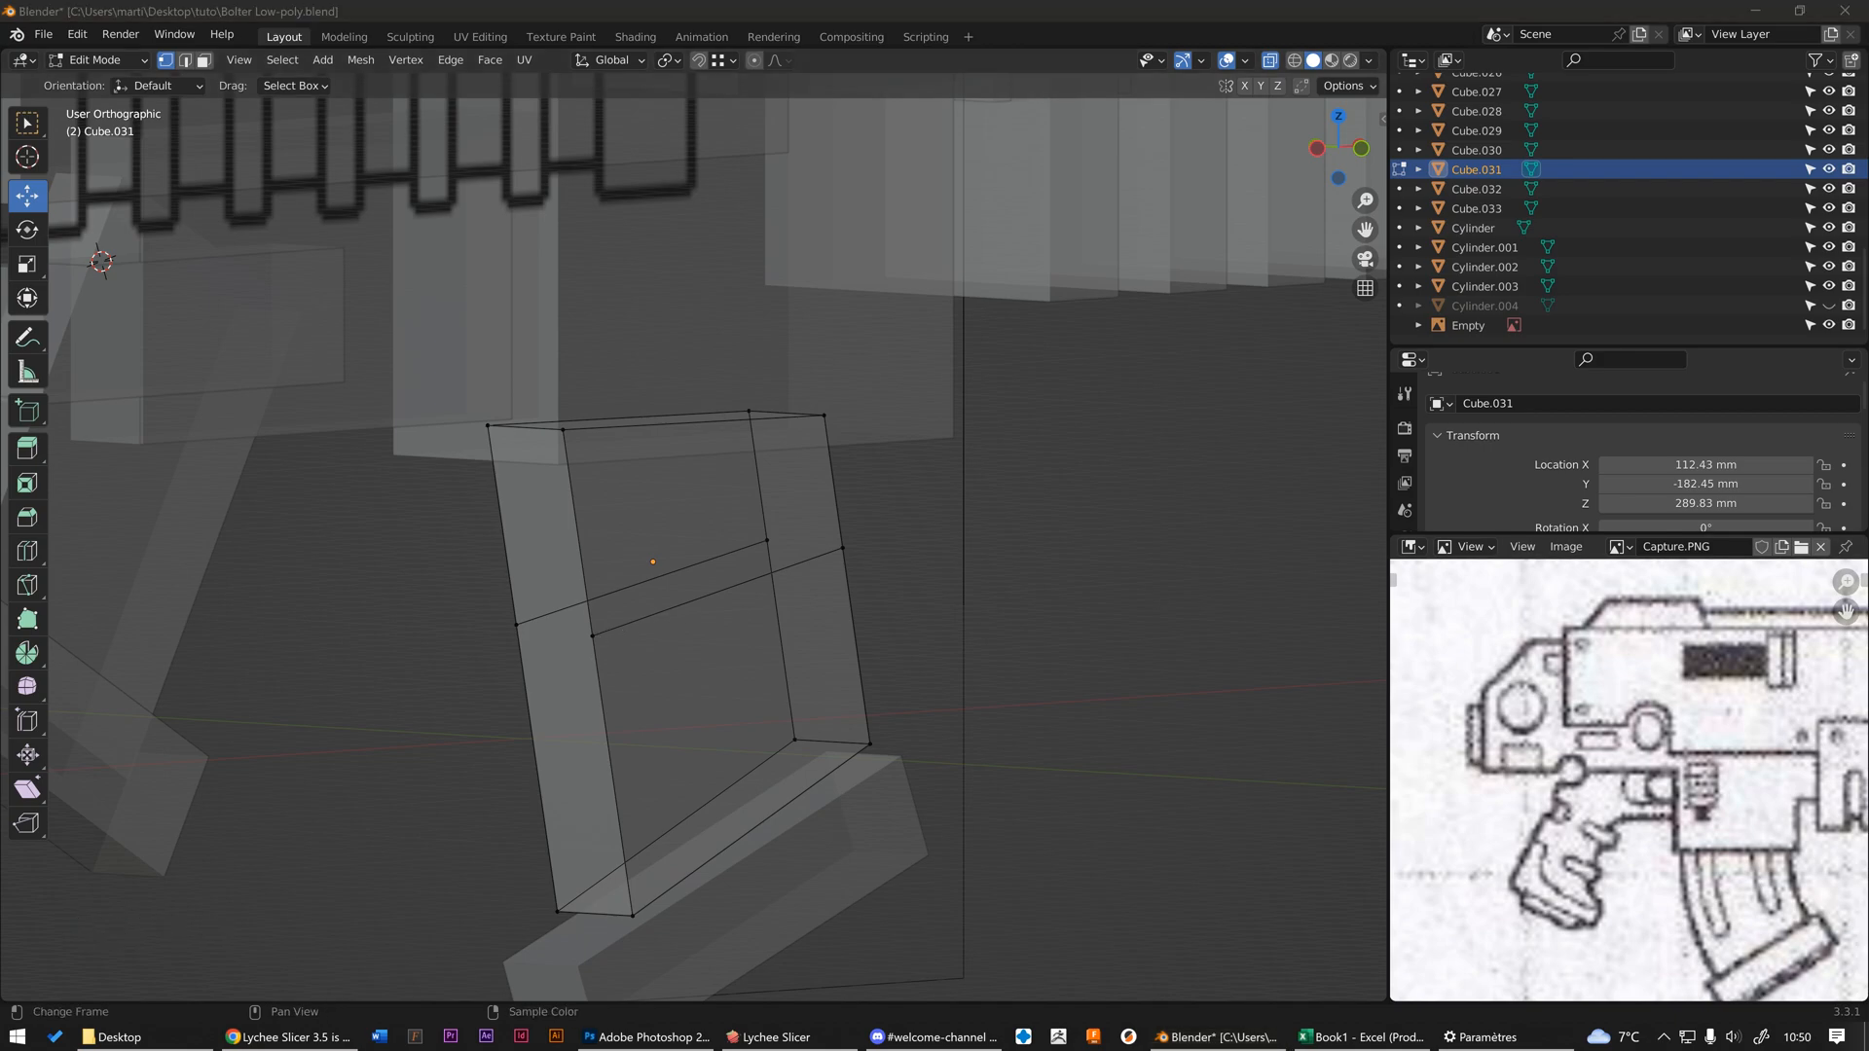
- Switch to Lychee Slicer and examine the triangulated mesh of the skull-headed model up close on its head, shoulder and armour
{"action": "left_click_drag", "start_coordinate": [1868, 248], "coordinate": [1342, 105]}
{"action": "scroll", "coordinate": [951, 611], "scroll_direction": "up", "scroll_amount": 2}
{"action": "middle_click_drag", "start_coordinate": [951, 611], "coordinate": [709, 480]}
{"action": "scroll", "coordinate": [681, 468], "scroll_direction": "up", "scroll_amount": 2}
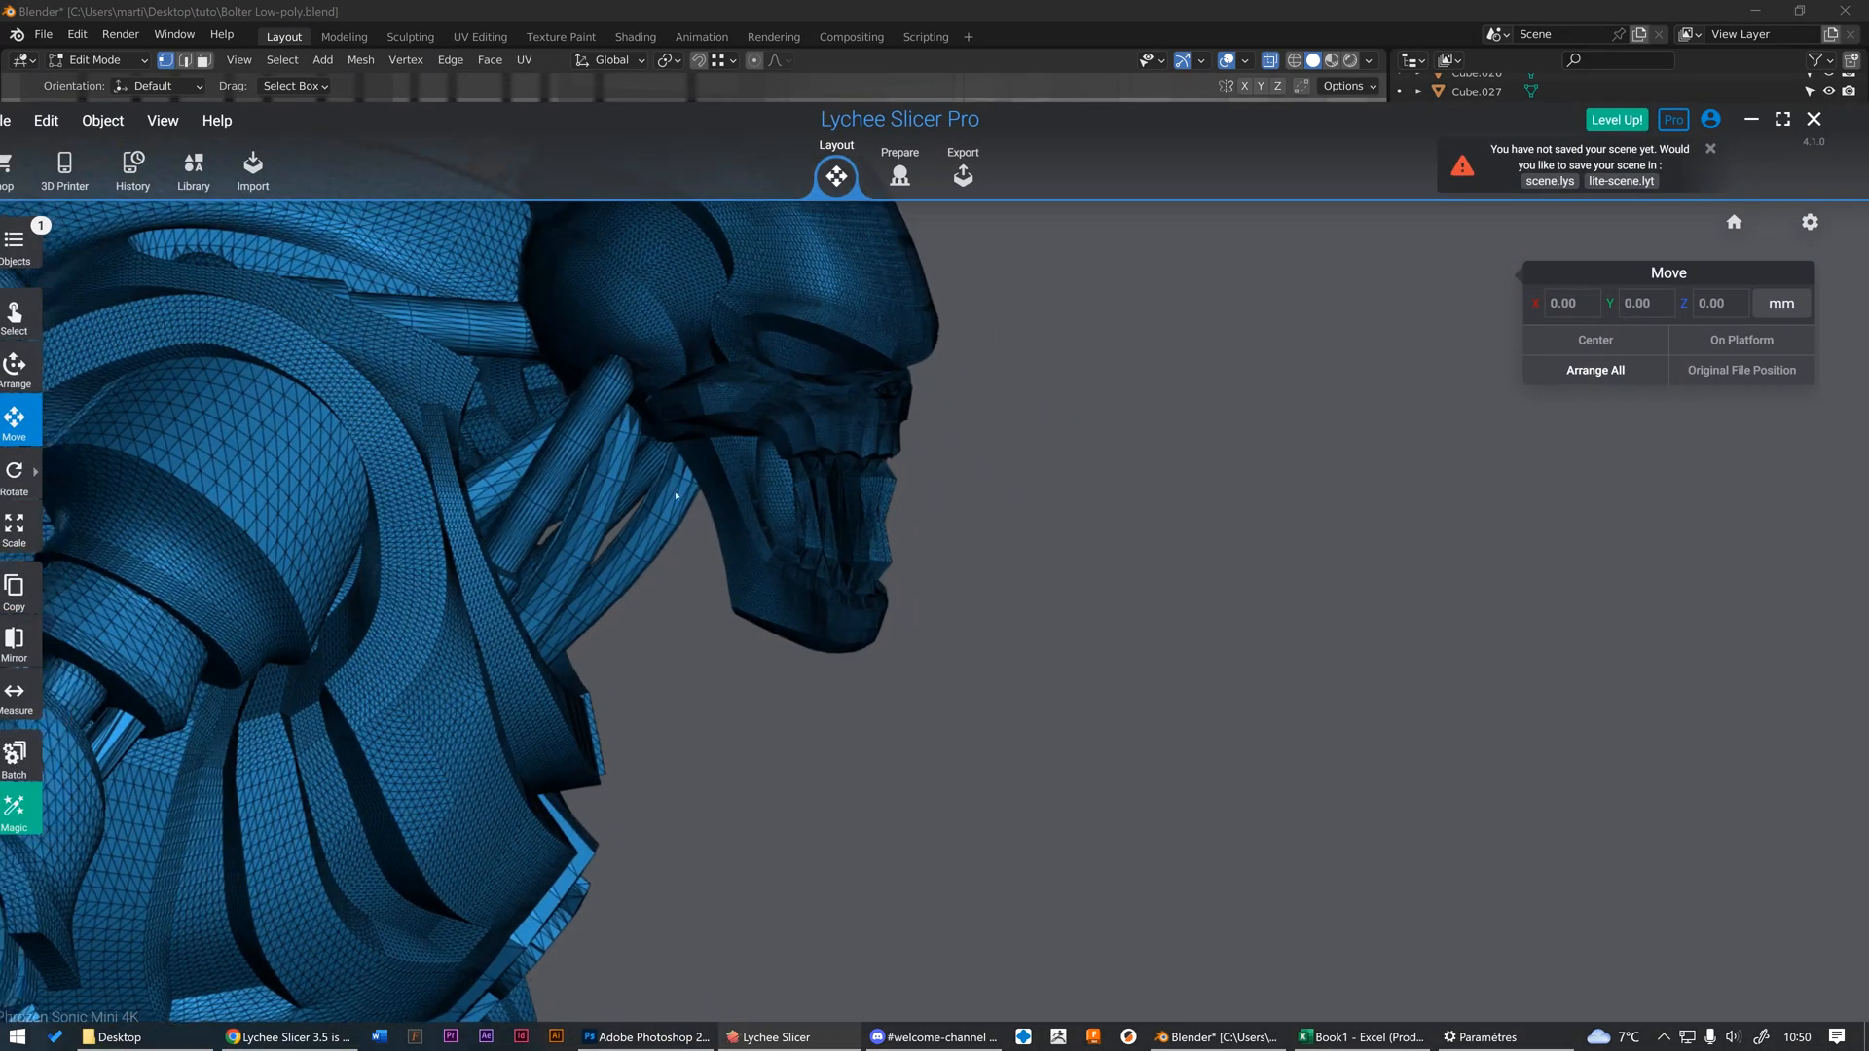
{"action": "middle_click_drag", "start_coordinate": [560, 449], "coordinate": [1331, 655]}
{"action": "scroll", "coordinate": [1000, 659], "scroll_direction": "up", "scroll_amount": 2}
{"action": "middle_click_drag", "start_coordinate": [1001, 659], "coordinate": [773, 563]}
{"action": "scroll", "coordinate": [1097, 681], "scroll_direction": "up", "scroll_amount": 3}
{"action": "middle_click_drag", "start_coordinate": [1098, 681], "coordinate": [805, 522]}
{"action": "middle_click_drag", "start_coordinate": [561, 382], "coordinate": [863, 612]}
{"action": "scroll", "coordinate": [1038, 659], "scroll_direction": "up", "scroll_amount": 2}
{"action": "scroll", "coordinate": [813, 588], "scroll_direction": "down", "scroll_amount": 3}
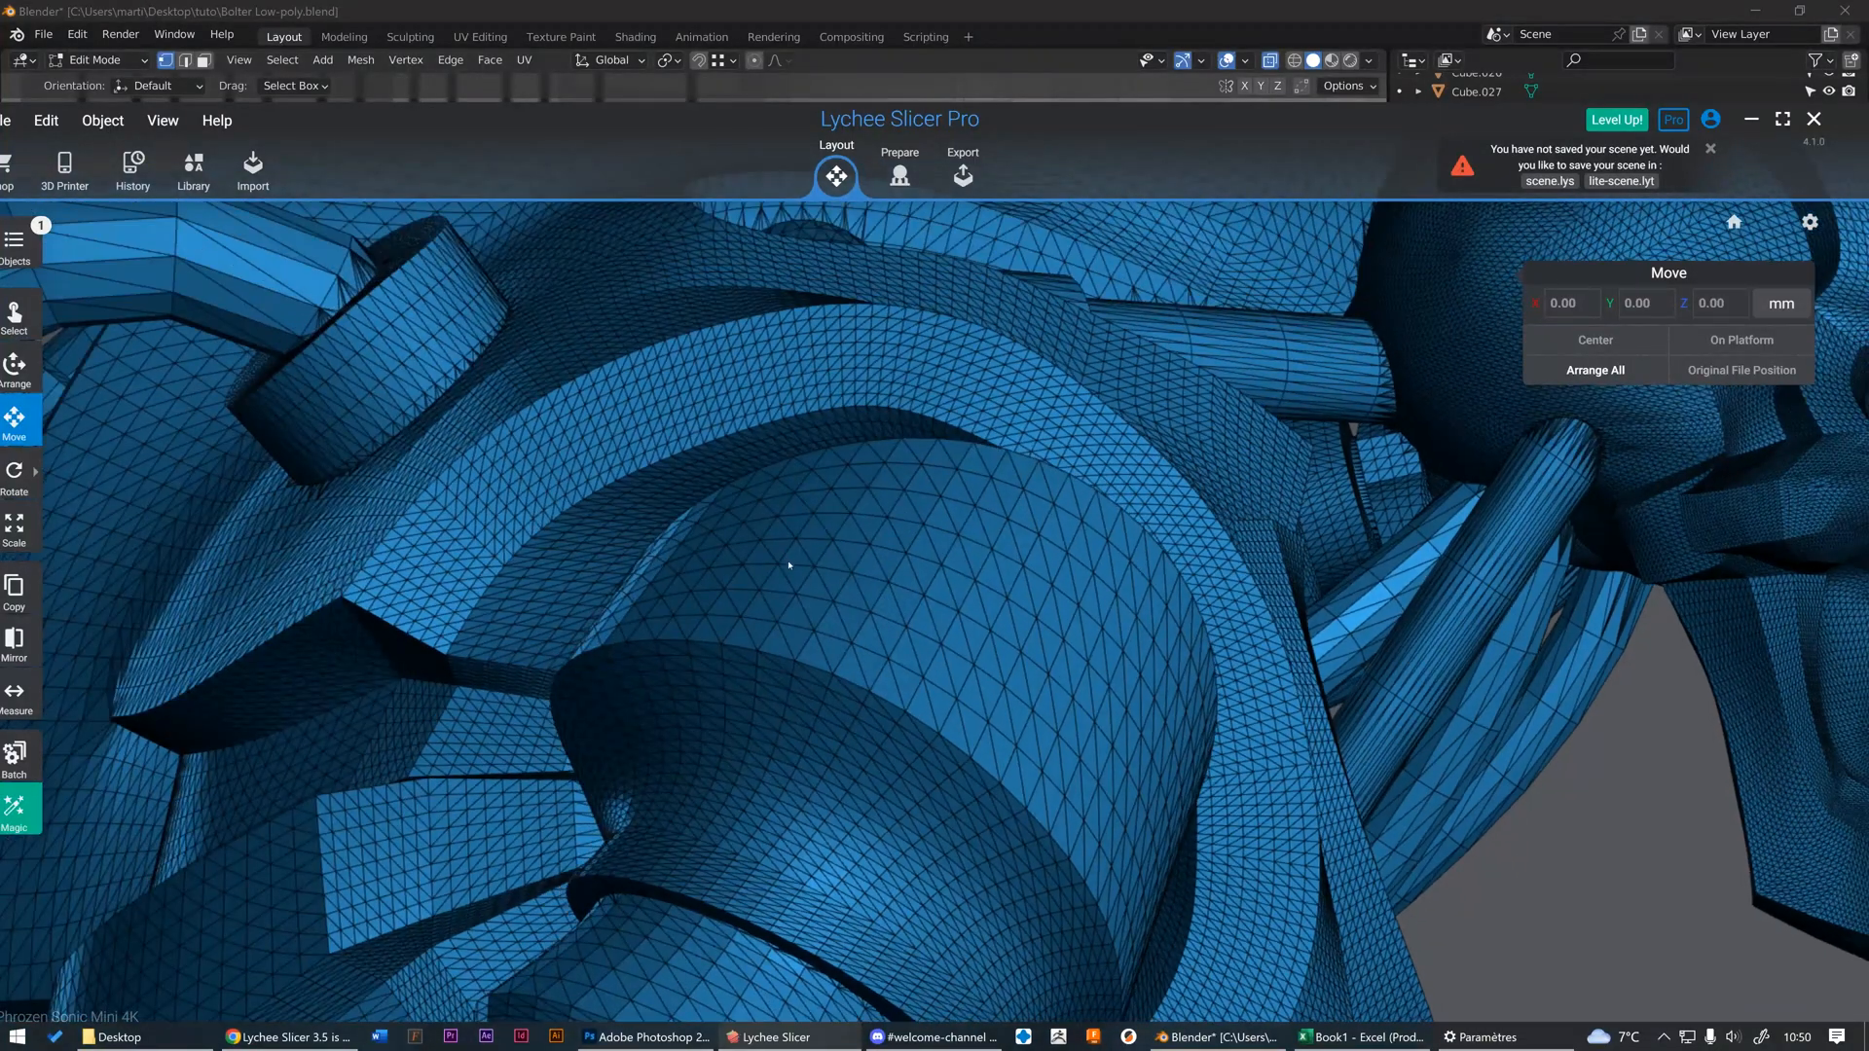
{"action": "scroll", "coordinate": [777, 584], "scroll_direction": "down", "scroll_amount": 5}
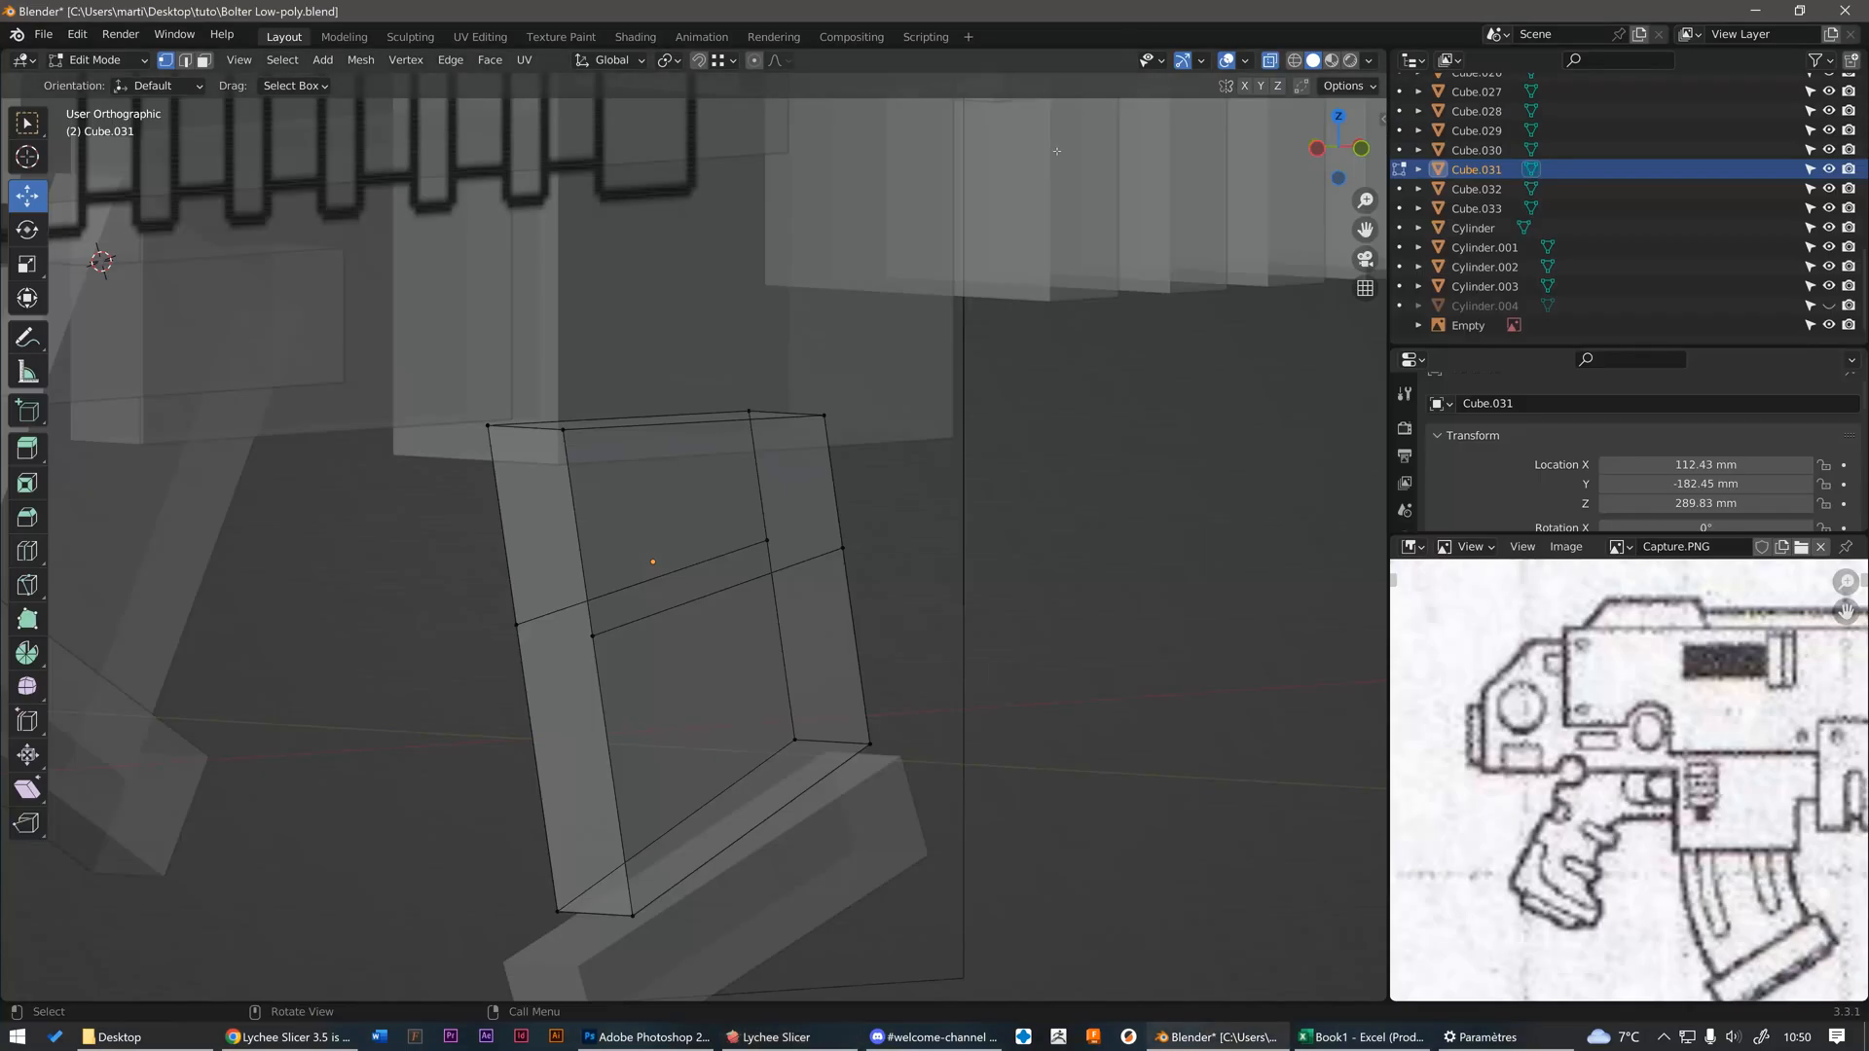
- Switch back to Blender, check the separate faces above the knife cuts by selecting them in face mode, and clear the selection
{"action": "scroll", "coordinate": [730, 584], "scroll_direction": "down", "scroll_amount": 2}
{"action": "middle_click_drag", "start_coordinate": [730, 584], "coordinate": [746, 599]}
{"action": "middle_click_drag", "start_coordinate": [834, 610], "coordinate": [698, 569]}
{"action": "scroll", "coordinate": [779, 596], "scroll_direction": "up", "scroll_amount": 2}
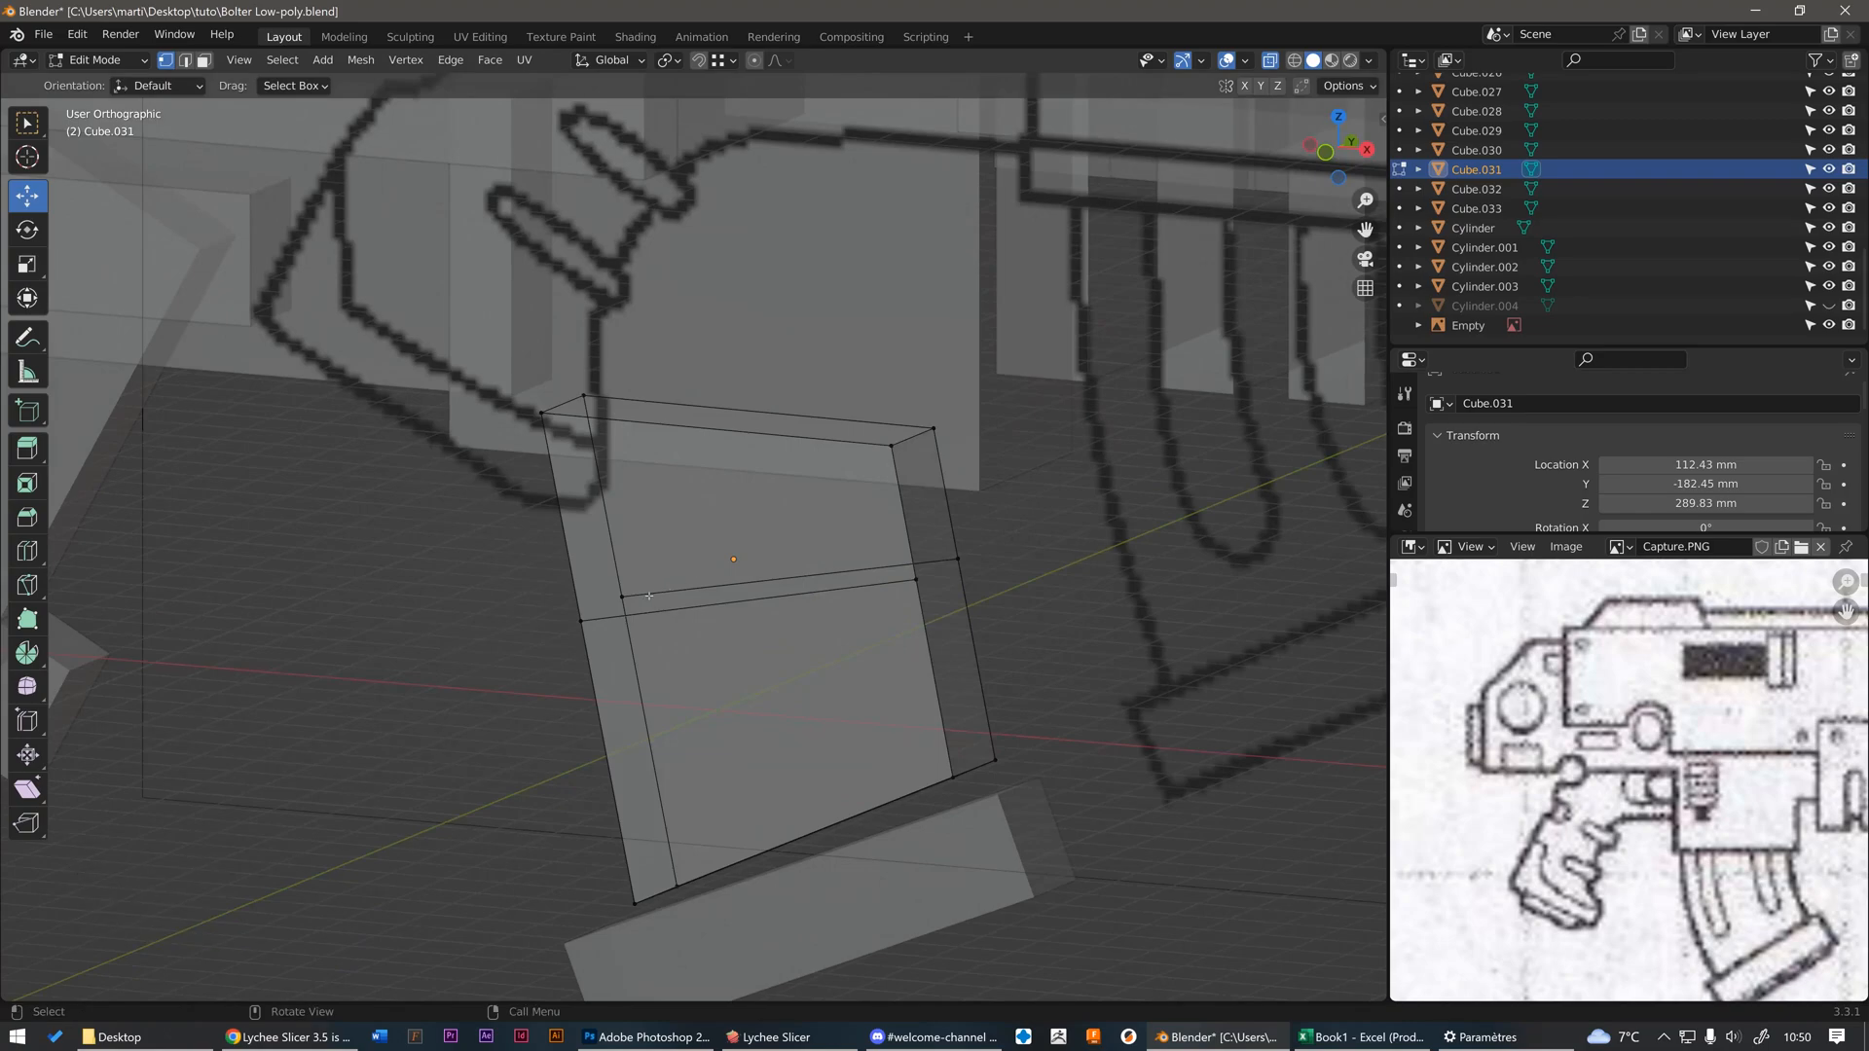
{"action": "scroll", "coordinate": [620, 596], "scroll_direction": "down", "scroll_amount": 2}
{"action": "middle_click_drag", "start_coordinate": [621, 589], "coordinate": [642, 517]}
{"action": "scroll", "coordinate": [642, 517], "scroll_direction": "up", "scroll_amount": 1}
{"action": "key", "text": "3"}
{"action": "left_click", "coordinate": [660, 505]}
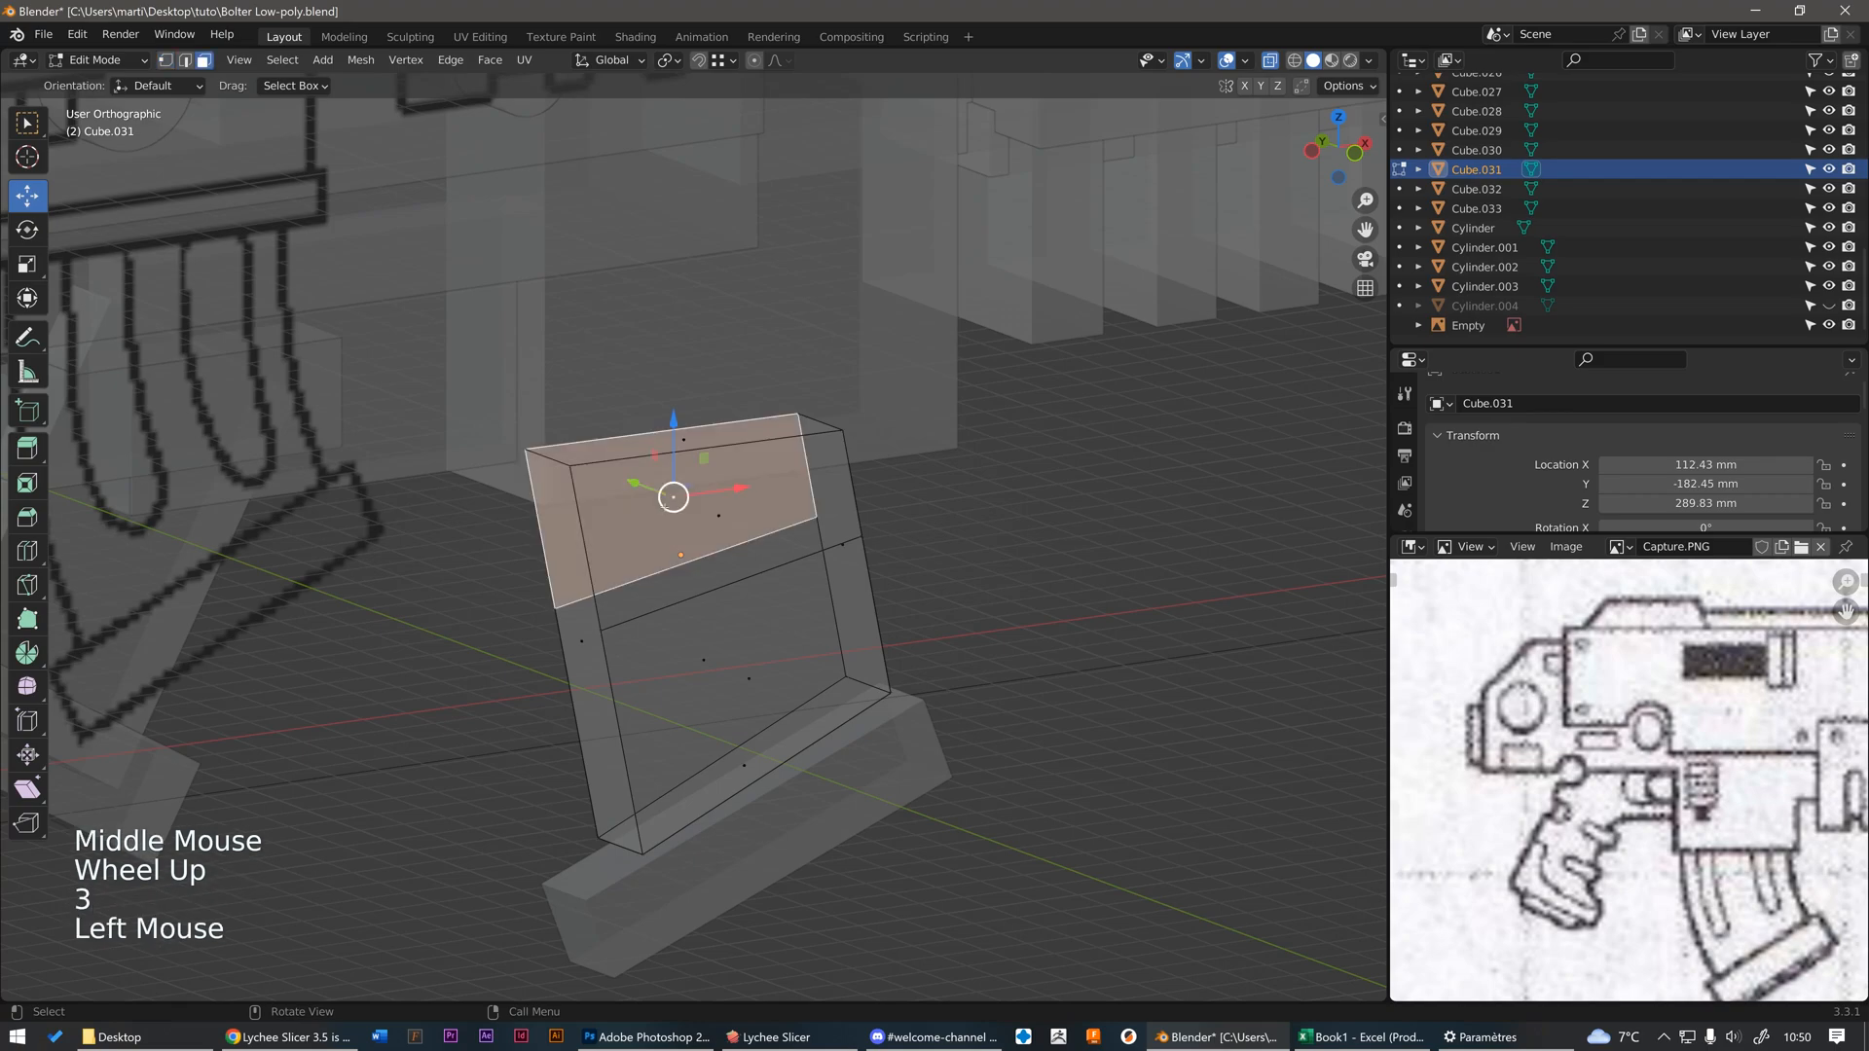
{"action": "left_click", "coordinate": [769, 516]}
{"action": "mouse_move", "coordinate": [916, 480]}
{"action": "middle_mouse_down"}
{"action": "mouse_move", "coordinate": [905, 451]}
{"action": "mouse_move", "coordinate": [928, 483]}
{"action": "middle_mouse_up"}
{"action": "left_click", "coordinate": [928, 483]}
{"action": "scroll", "coordinate": [860, 501], "scroll_direction": "up", "scroll_amount": 1}
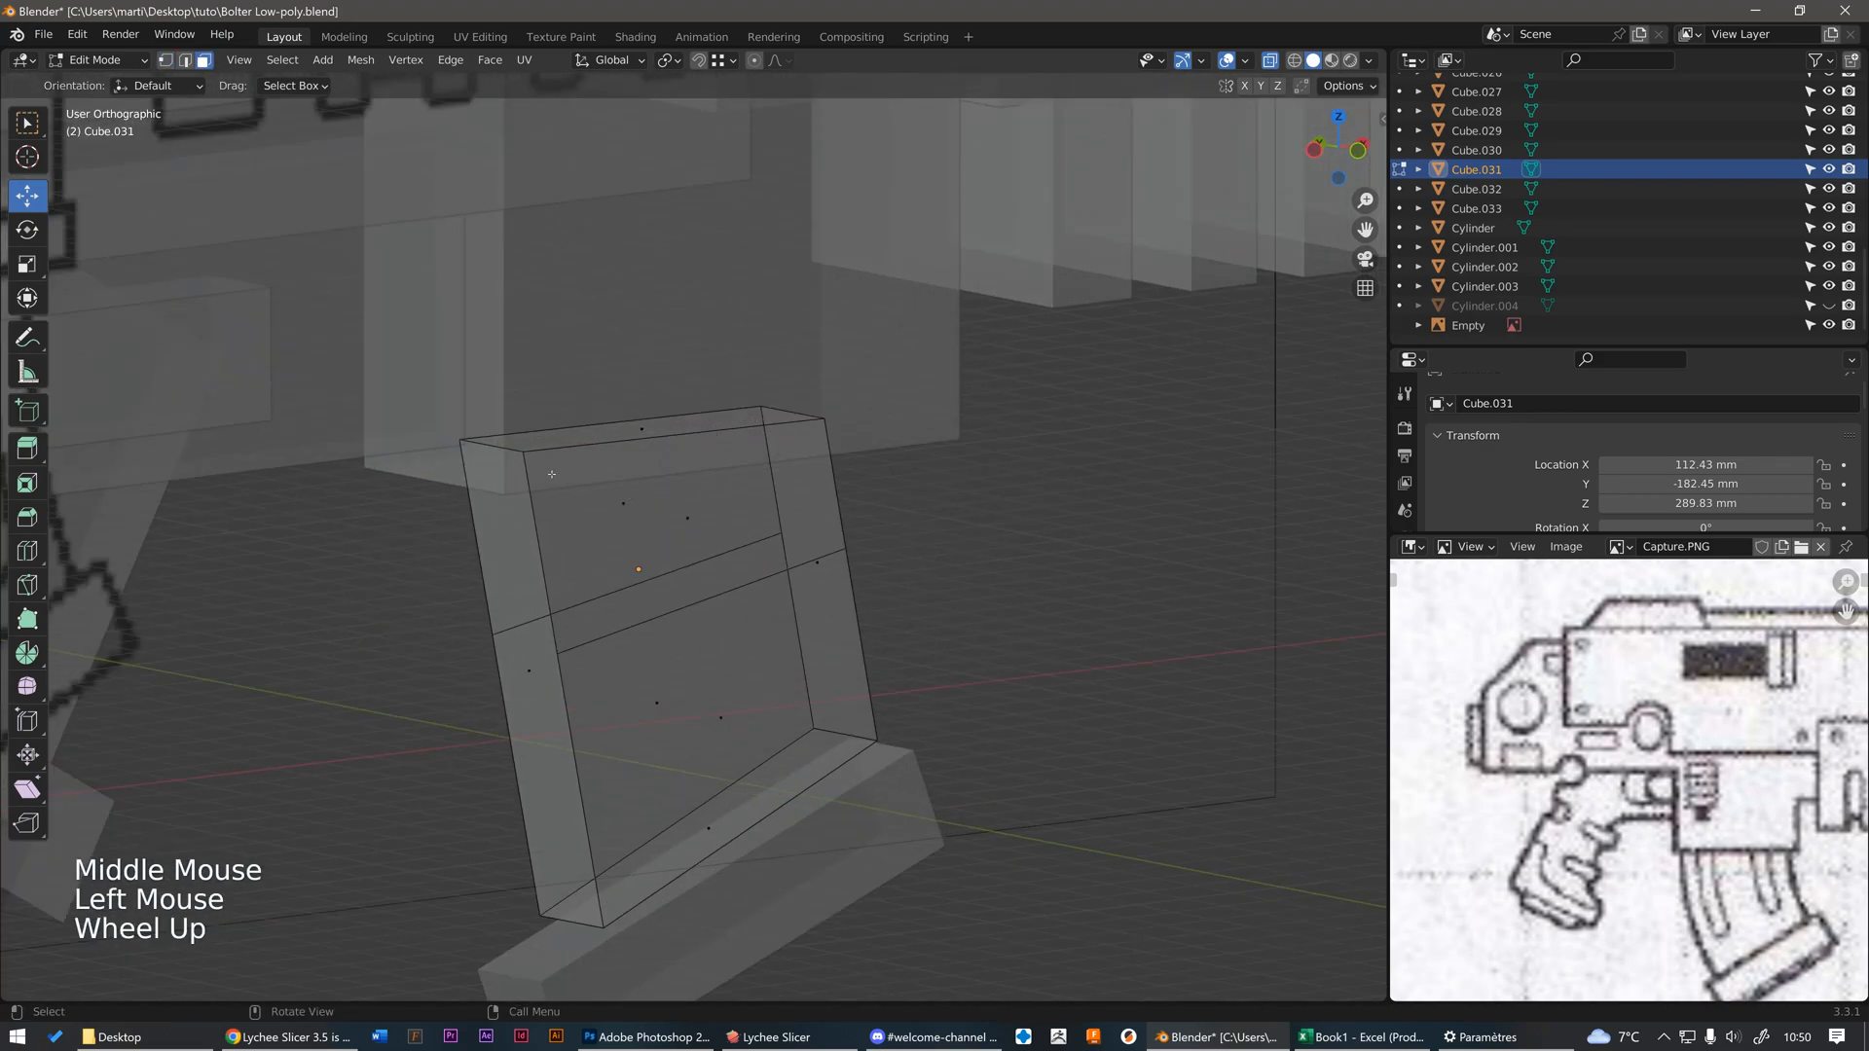
- Knife-cut a diagonal on the magazine's side face from the upper rear corner to the cut vertex on the front edge
{"action": "key", "text": "k"}
{"action": "left_click", "coordinate": [524, 451]}
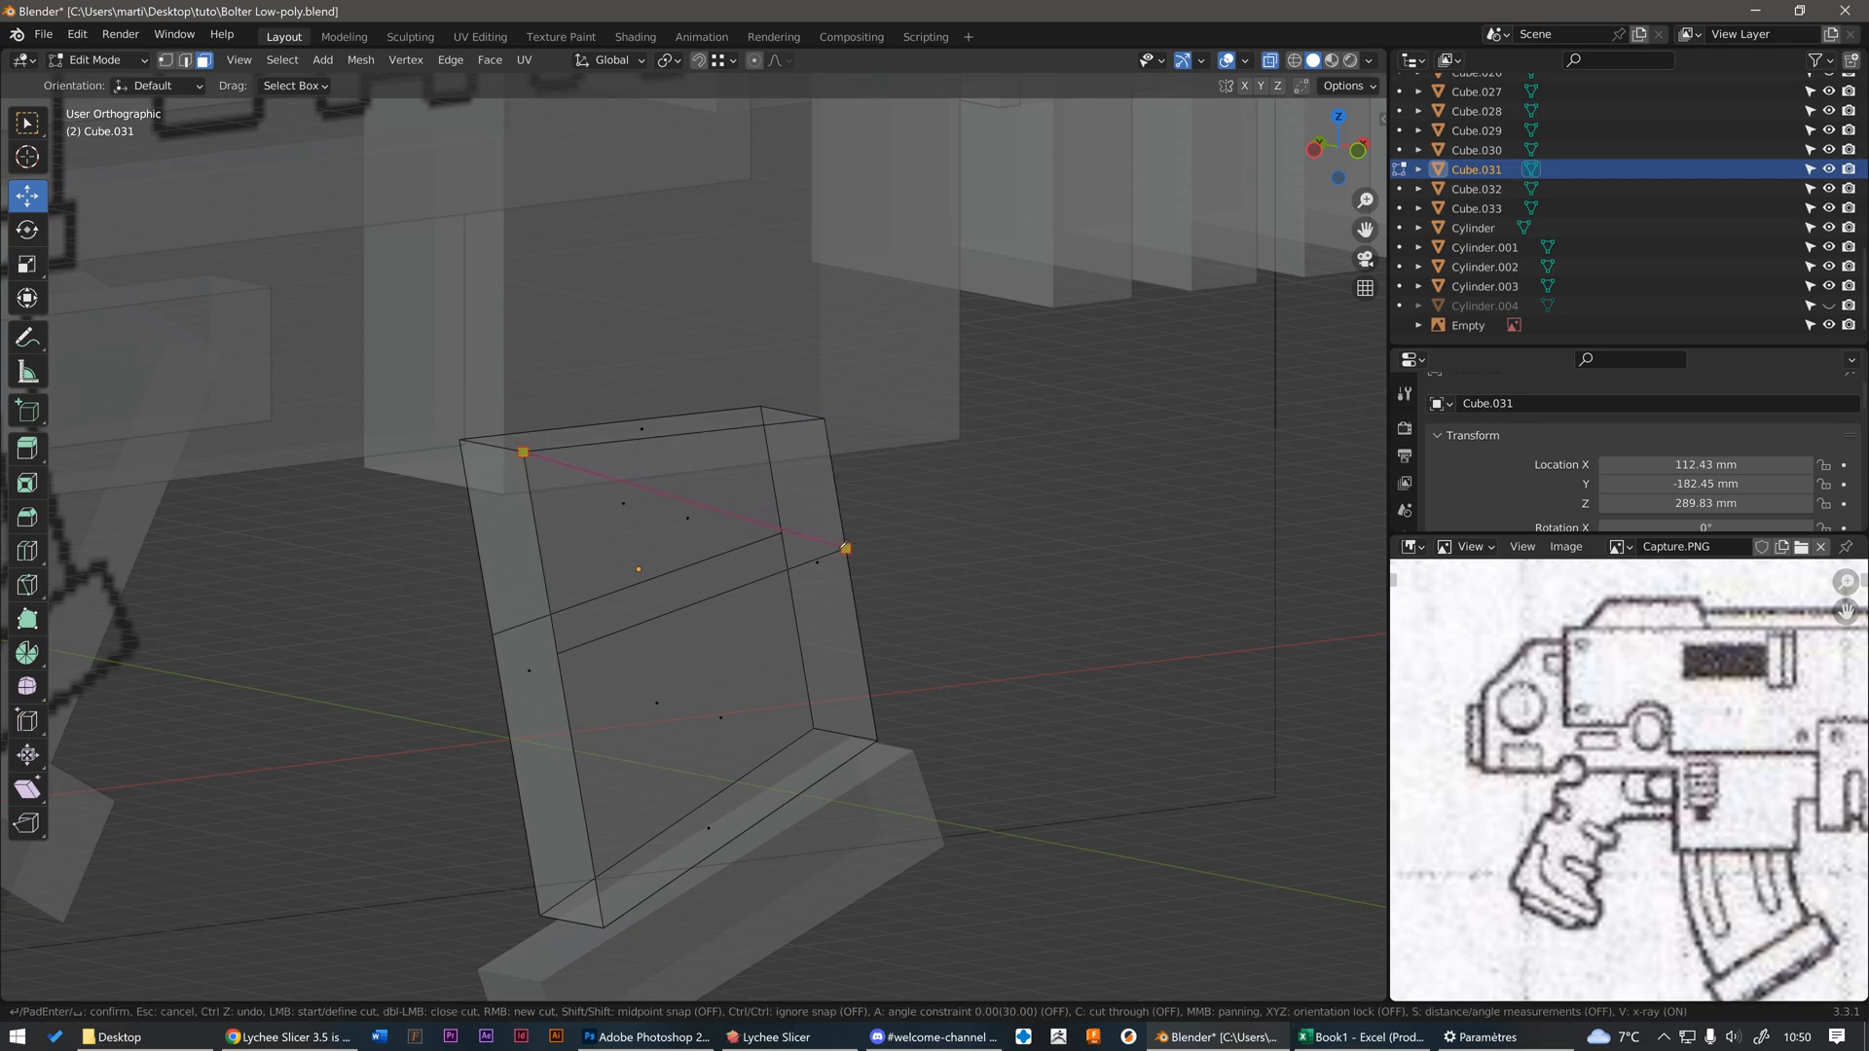
{"action": "key", "text": "Return"}
{"action": "left_click", "coordinate": [1029, 481]}
{"action": "scroll", "coordinate": [942, 496], "scroll_direction": "up", "scroll_amount": 1}
{"action": "middle_click_drag", "start_coordinate": [932, 501], "coordinate": [896, 513]}
{"action": "scroll", "coordinate": [886, 516], "scroll_direction": "down", "scroll_amount": 2}
{"action": "middle_click_drag", "start_coordinate": [604, 595], "coordinate": [537, 422]}
{"action": "scroll", "coordinate": [570, 554], "scroll_direction": "up", "scroll_amount": 2}
{"action": "left_click", "coordinate": [560, 545]}
{"action": "left_click", "coordinate": [560, 545]}
{"action": "scroll", "coordinate": [569, 545], "scroll_direction": "down", "scroll_amount": 1}
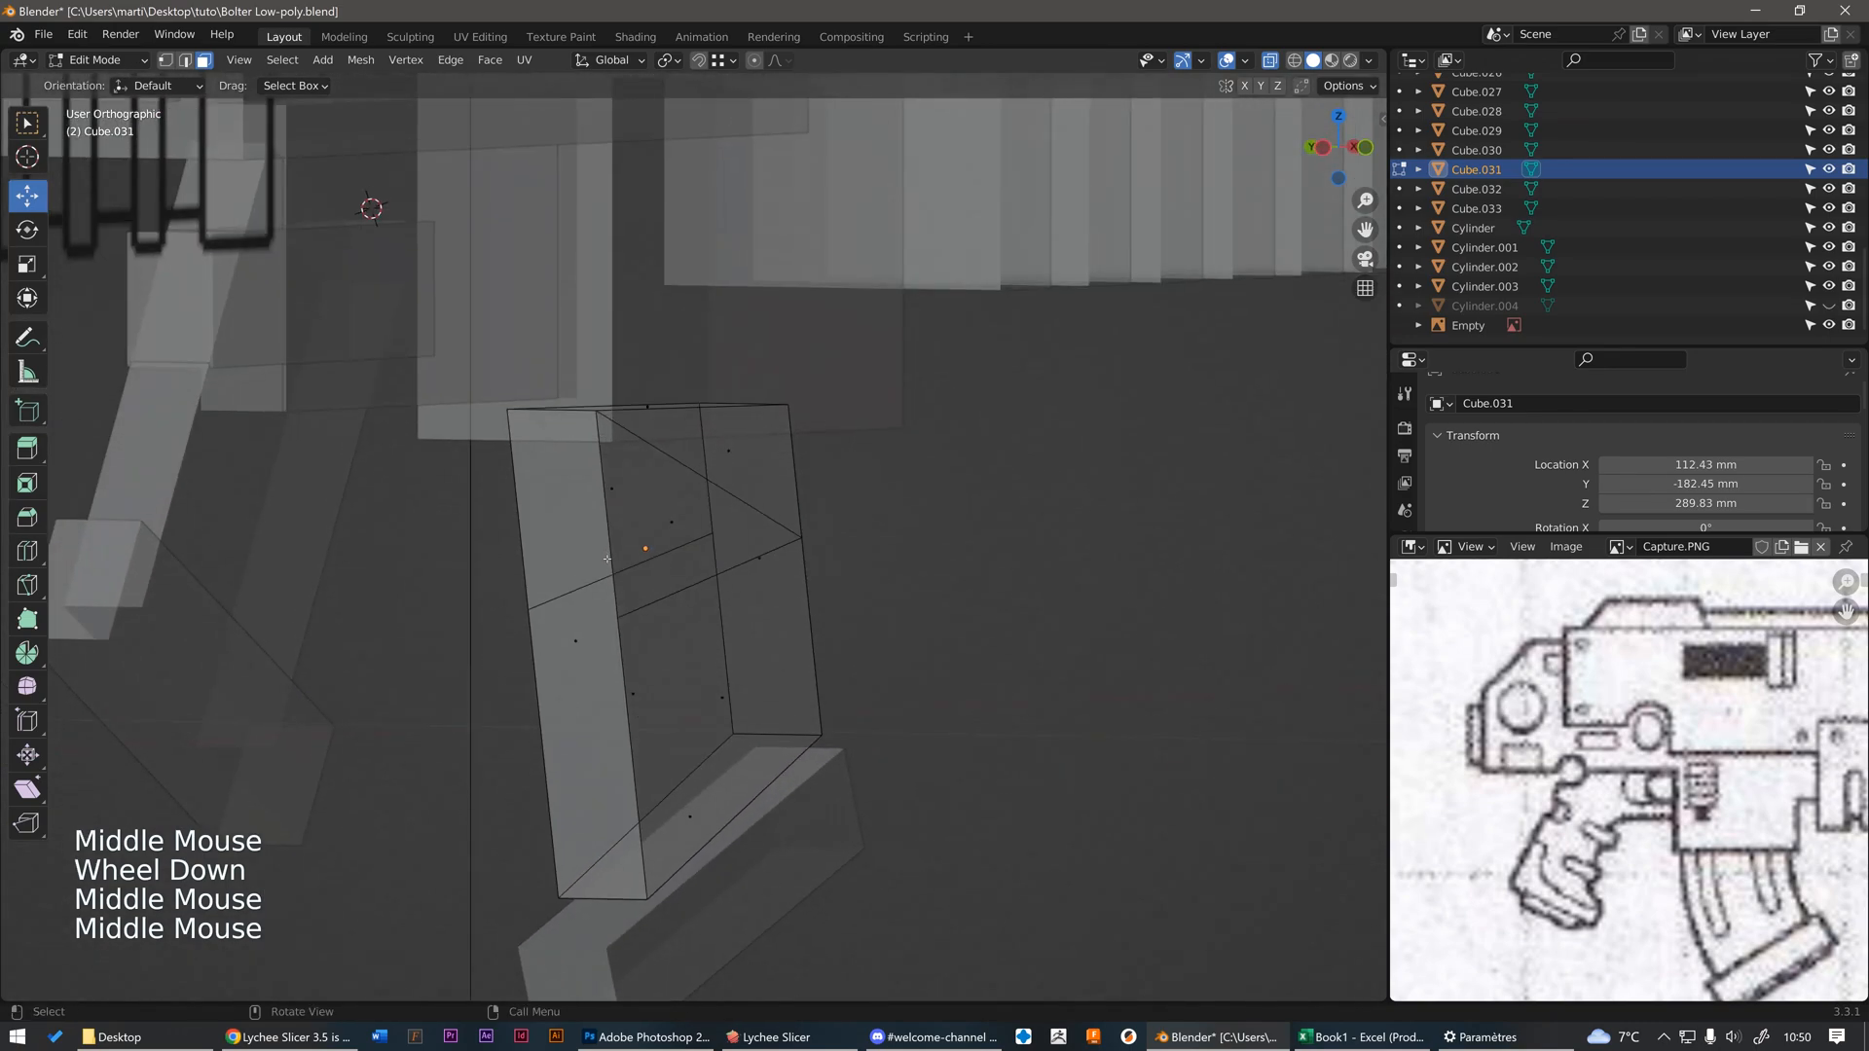
- Knife-cut across the narrow rear and front faces between the ends of the existing side cuts
{"action": "middle_click_drag", "start_coordinate": [627, 597], "coordinate": [588, 643]}
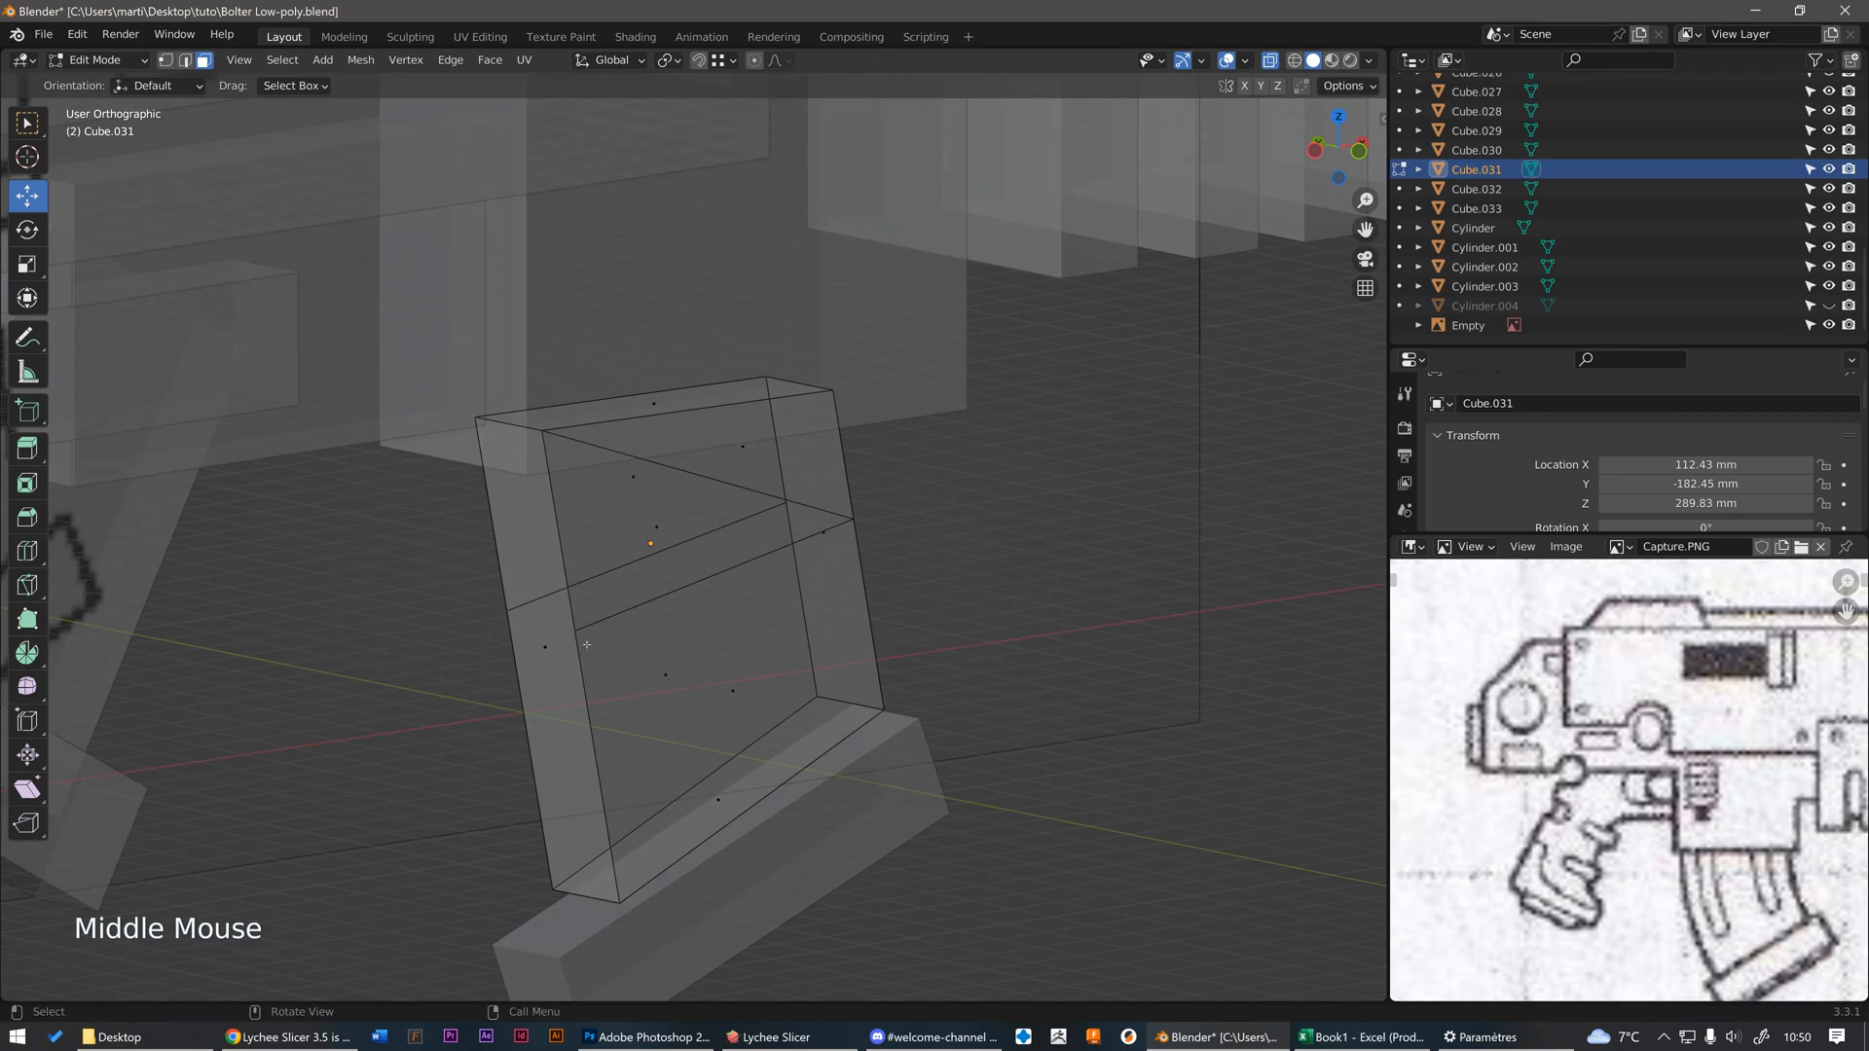
{"action": "scroll", "coordinate": [614, 632], "scroll_direction": "down", "scroll_amount": 2}
{"action": "scroll", "coordinate": [631, 612], "scroll_direction": "up", "scroll_amount": 2}
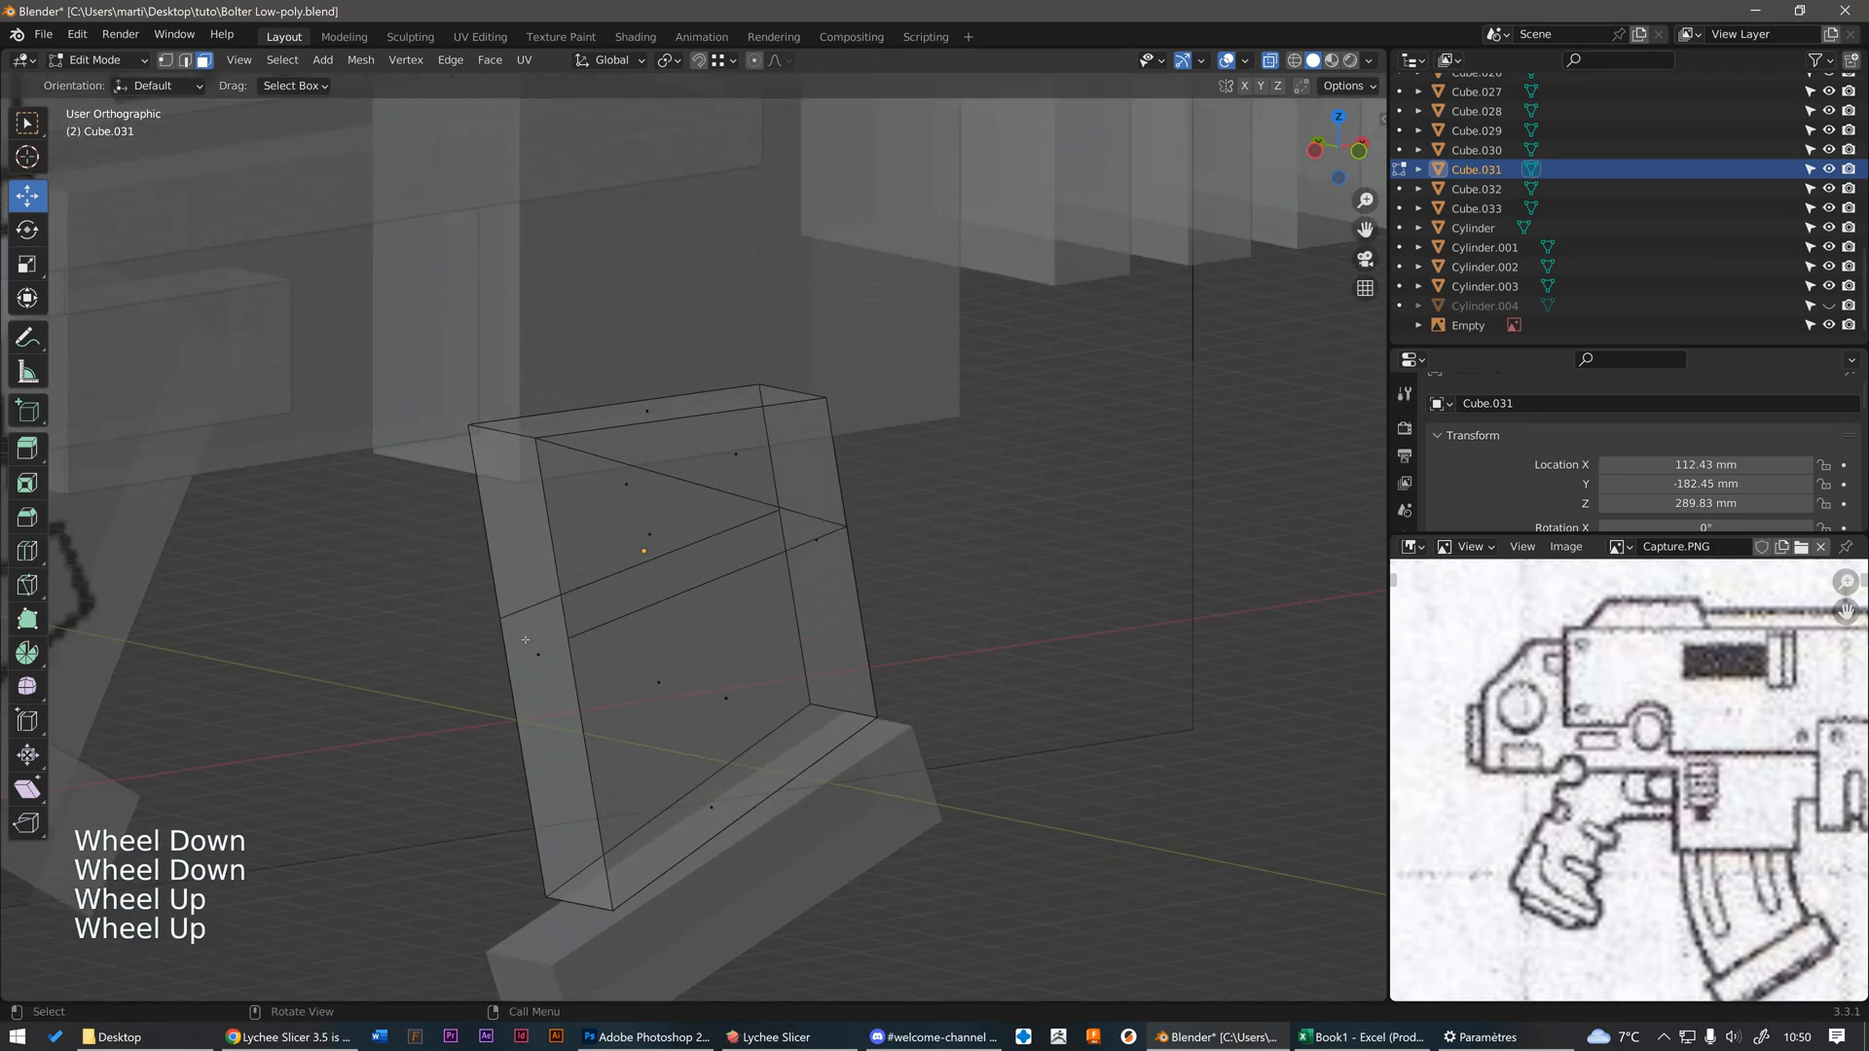
{"action": "key", "text": "k"}
{"action": "left_click", "coordinate": [500, 618]}
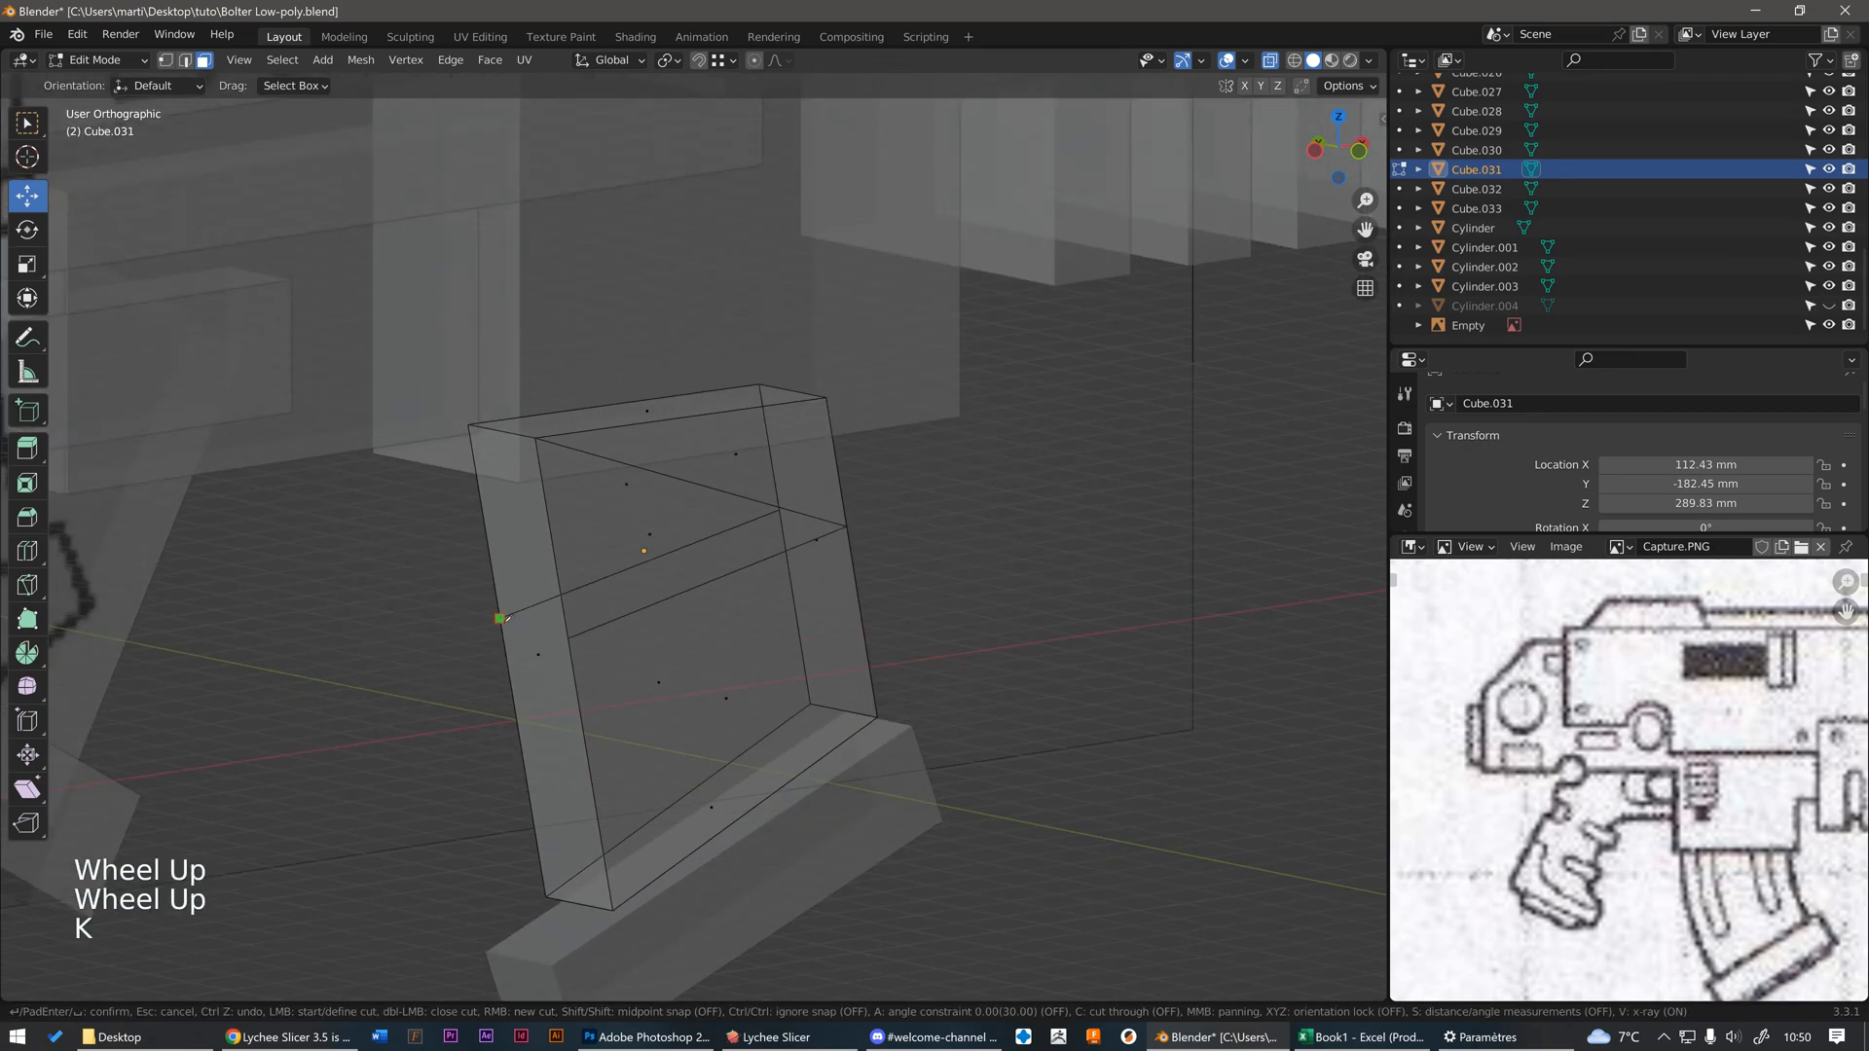
{"action": "middle_click_drag", "start_coordinate": [566, 636], "coordinate": [881, 511]}
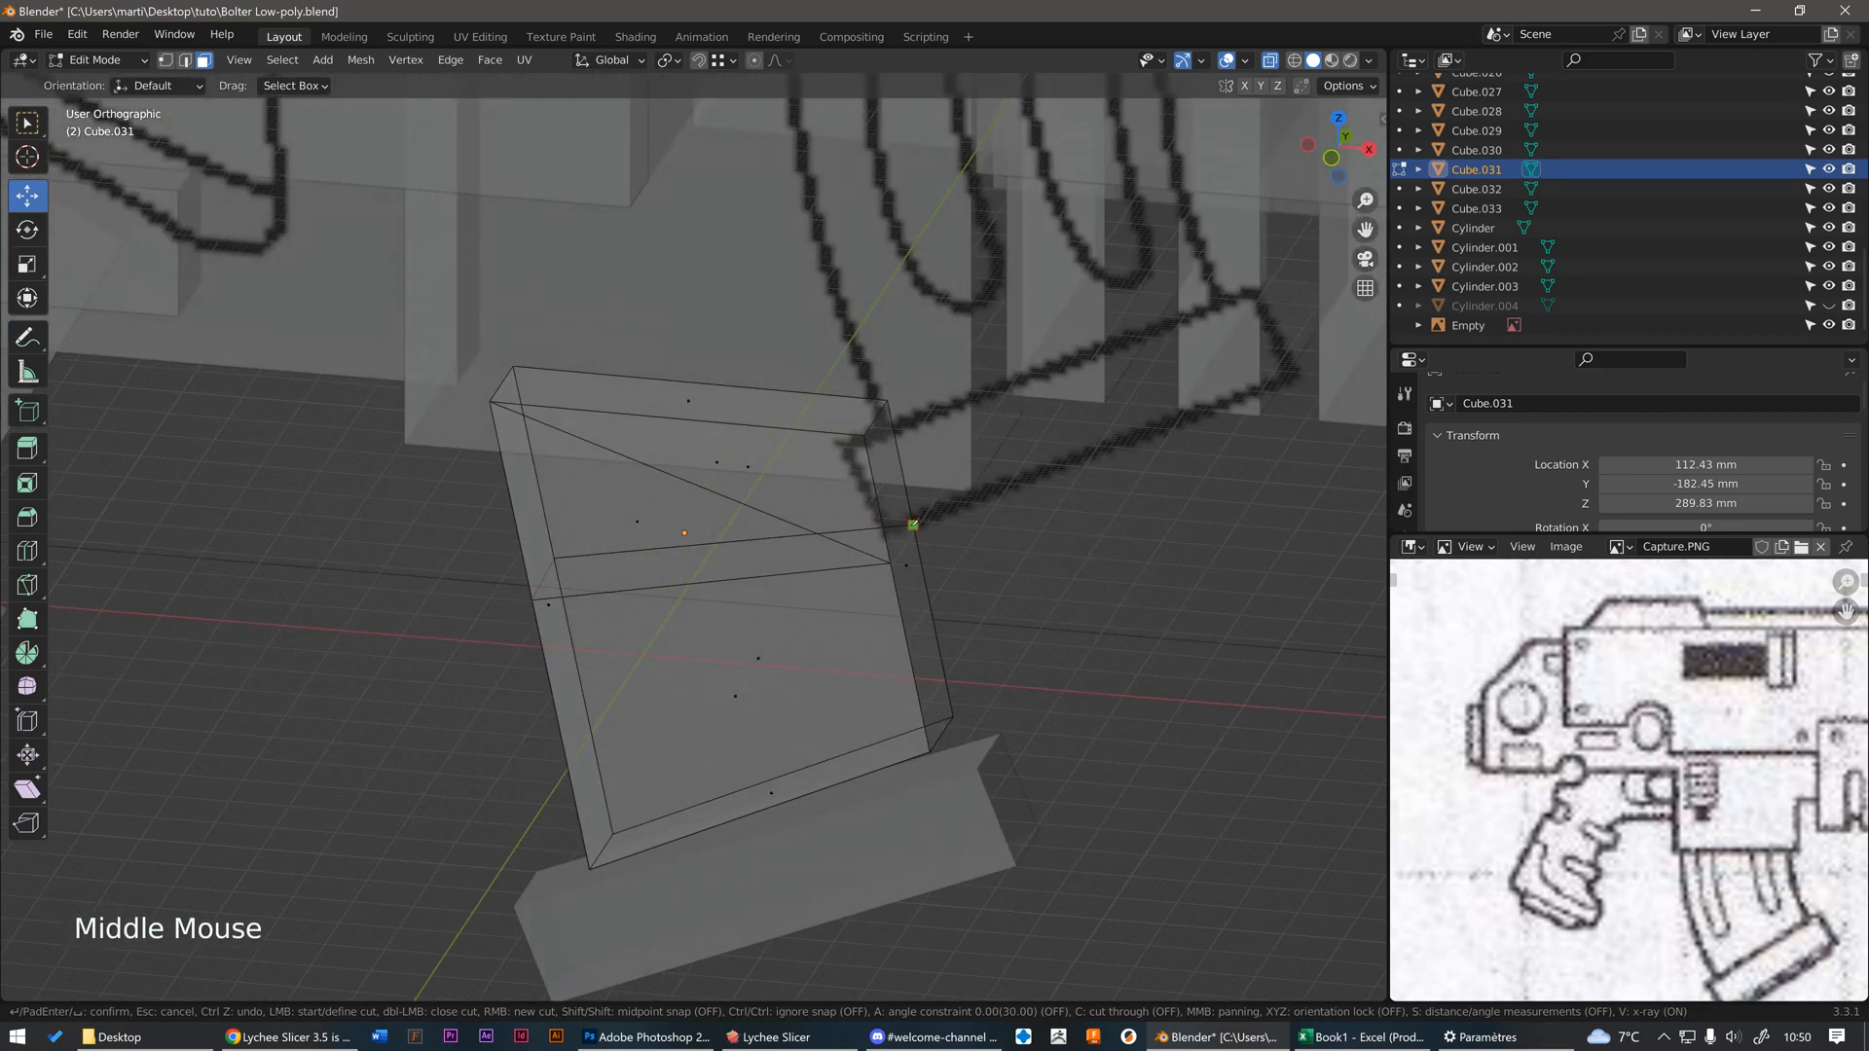
{"action": "left_click", "coordinate": [962, 594]}
{"action": "key", "text": "Return"}
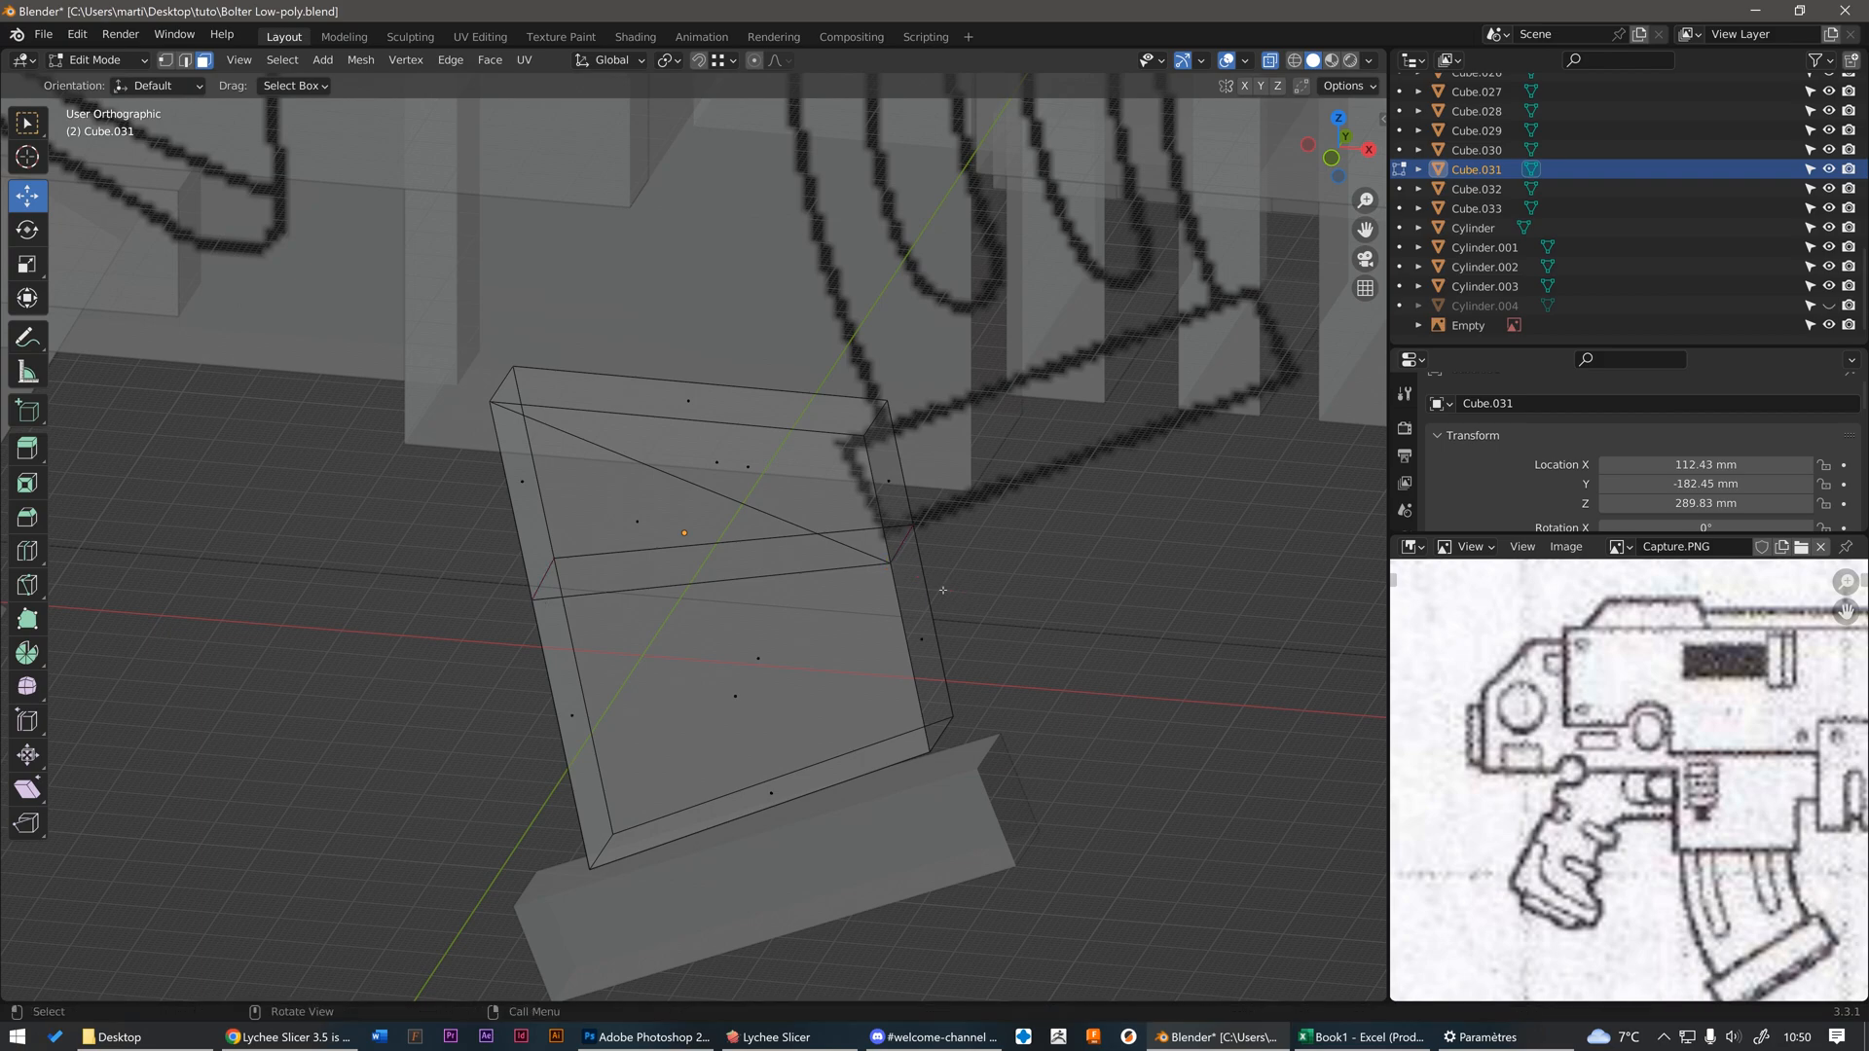
- In edge mode, select the four cut edges that run around the middle of the magazine and view them at an angle
{"action": "key", "text": "2"}
{"action": "middle_click_drag", "start_coordinate": [610, 594], "coordinate": [547, 551]}
{"action": "left_click", "coordinate": [655, 607]}
{"action": "left_click", "coordinate": [871, 581], "text": "shift"}
{"action": "middle_click_drag", "start_coordinate": [871, 581], "coordinate": [711, 640]}
{"action": "left_click", "coordinate": [772, 575], "text": "shift"}
{"action": "left_click", "coordinate": [852, 657], "text": "shift"}
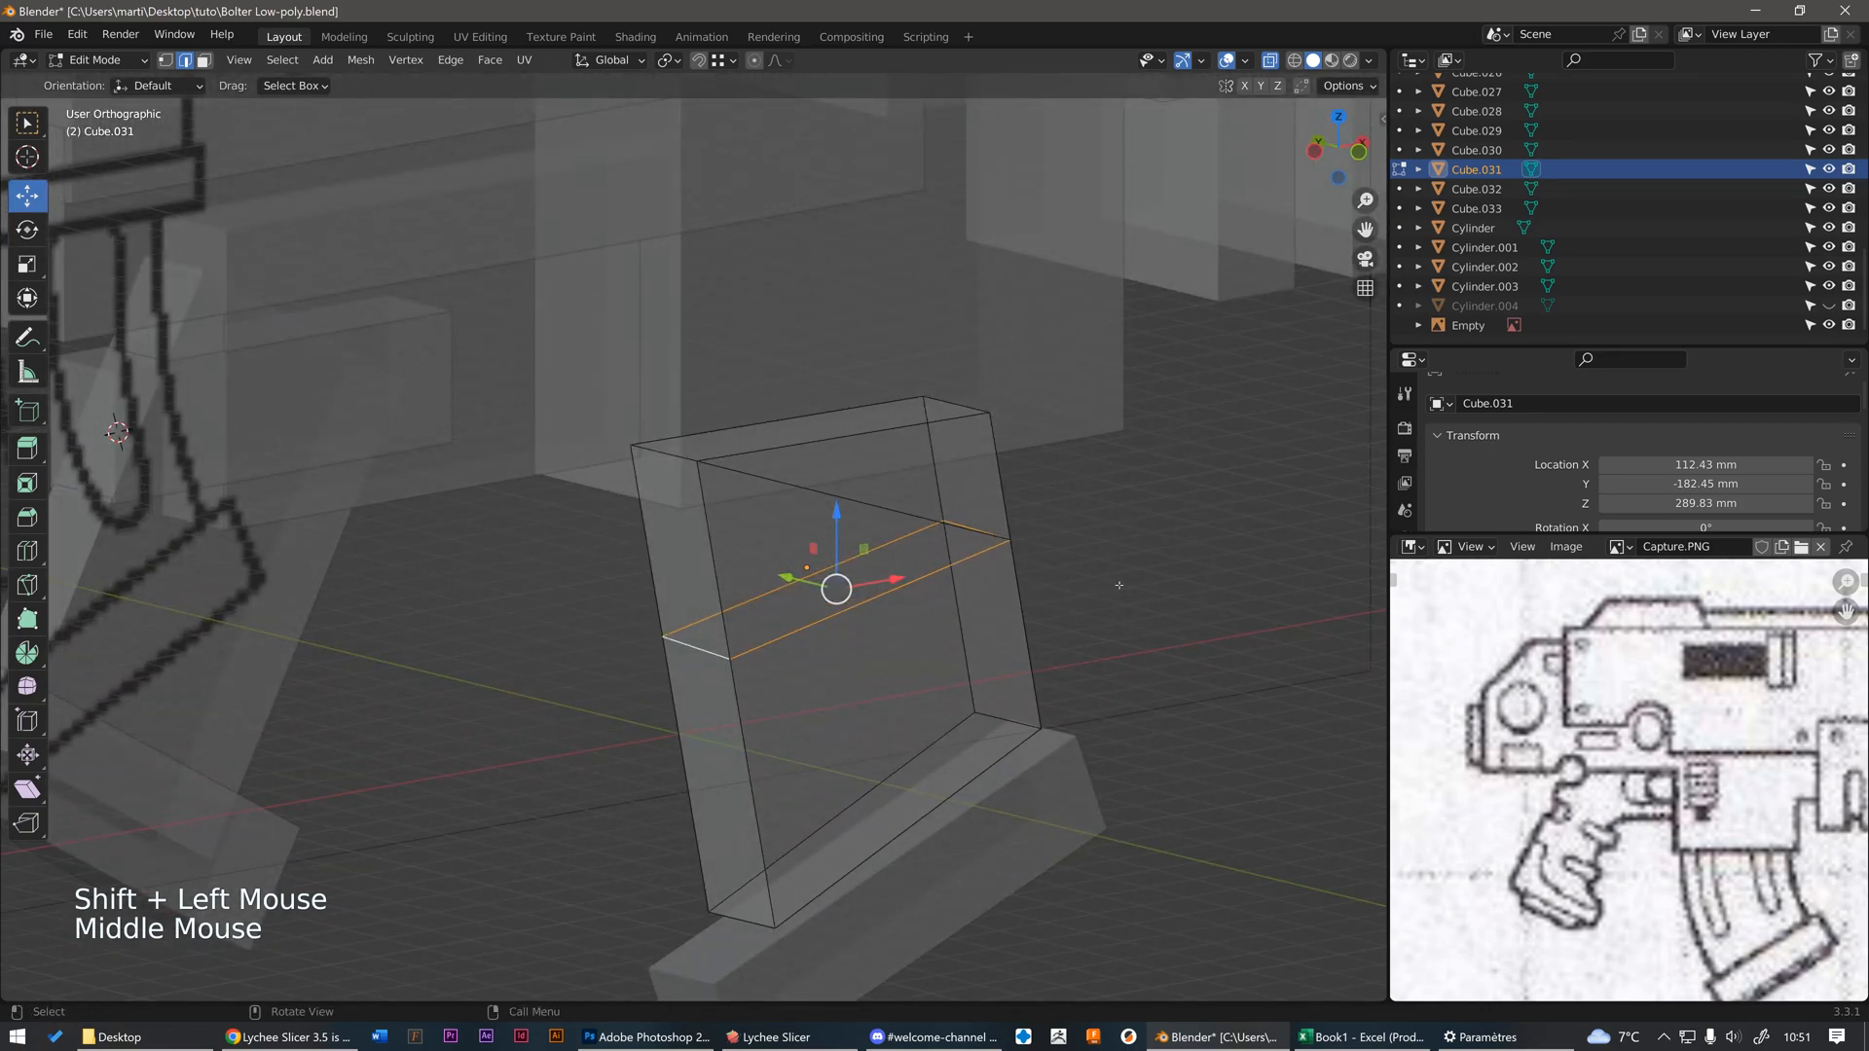
{"action": "scroll", "coordinate": [876, 584], "scroll_direction": "down", "scroll_amount": 1}
{"action": "scroll", "coordinate": [839, 584], "scroll_direction": "up", "scroll_amount": 1}
{"action": "middle_click_drag", "start_coordinate": [837, 584], "coordinate": [921, 566]}
{"action": "scroll", "coordinate": [843, 566], "scroll_direction": "down", "scroll_amount": 1}
- Undo all the knife cuts and selections made on the magazine block
{"action": "key", "text": "ctrl+z"}
{"action": "key", "text": "ctrl+z"}
{"action": "key", "text": "ctrl+z"}
{"action": "key", "text": "ctrl+z"}
{"action": "key", "text": "ctrl+z"}
{"action": "key", "text": "ctrl+z"}
{"action": "key", "text": "ctrl+z"}
{"action": "key", "text": "ctrl+z"}
{"action": "key", "text": "ctrl+z"}
{"action": "key", "text": "ctrl+z"}
{"action": "key", "text": "ctrl+z"}
{"action": "key", "text": "ctrl+z"}
{"action": "key", "text": "ctrl+z"}
{"action": "key", "text": "ctrl+z"}
{"action": "key", "text": "ctrl+z"}
{"action": "key", "text": "ctrl+z"}
{"action": "key", "text": "ctrl+z"}
{"action": "key", "text": "ctrl+z"}
{"action": "key", "text": "ctrl+z"}
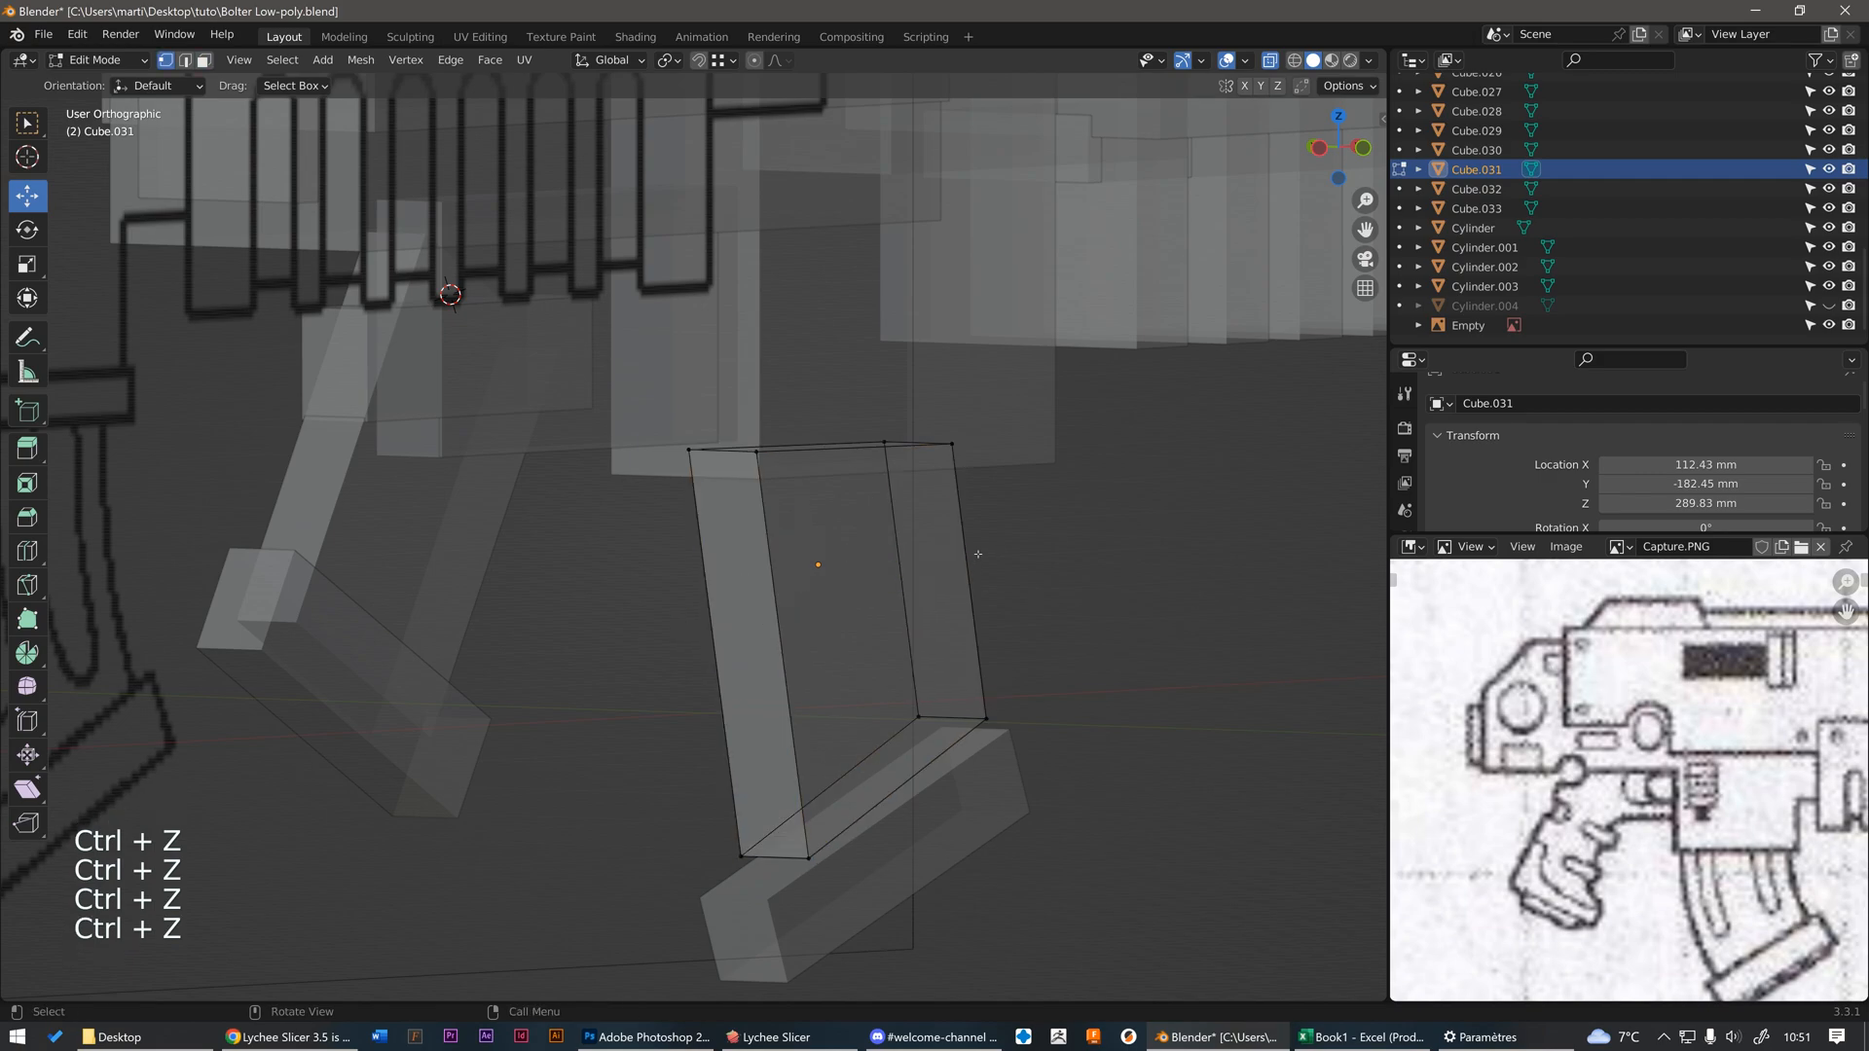
- Locate Loop Cut and Slide among the edge operations, and select a long edge of the magazine's rear face in edge mode
{"action": "middle_click_drag", "start_coordinate": [979, 554], "coordinate": [929, 560]}
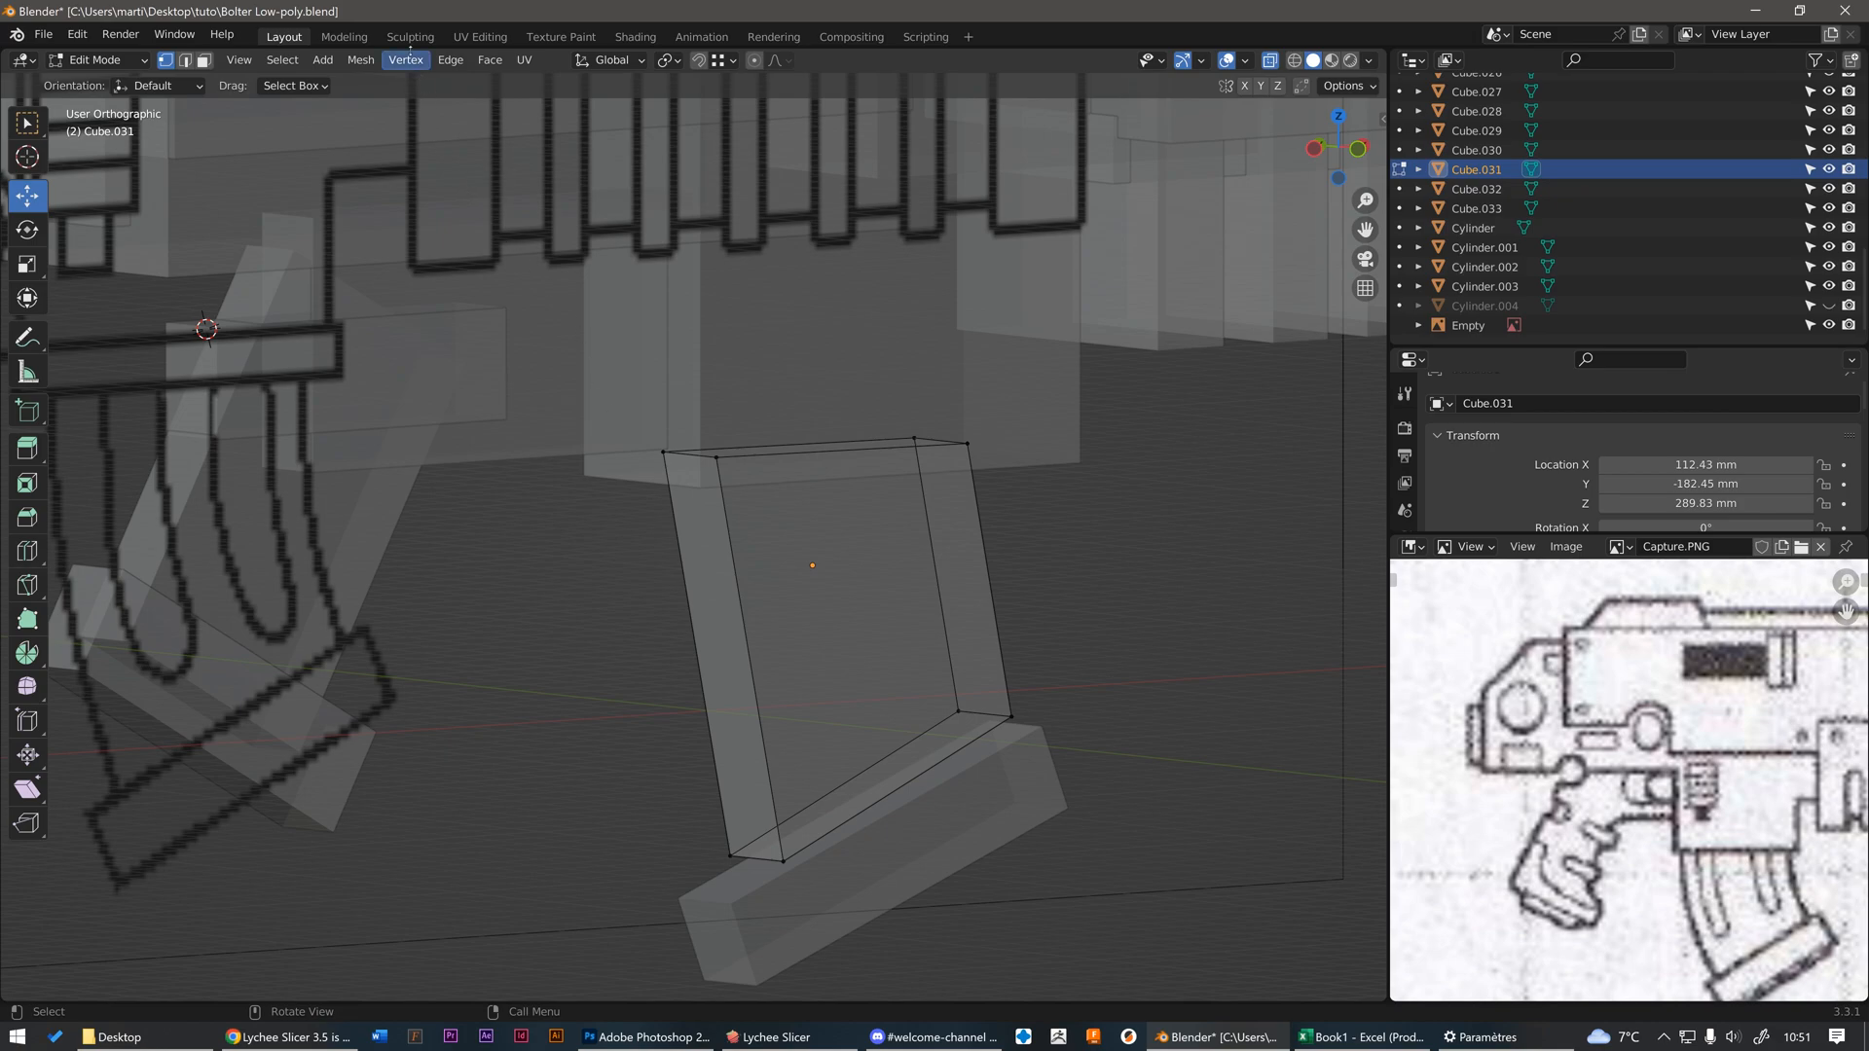
{"action": "left_click", "coordinate": [451, 59]}
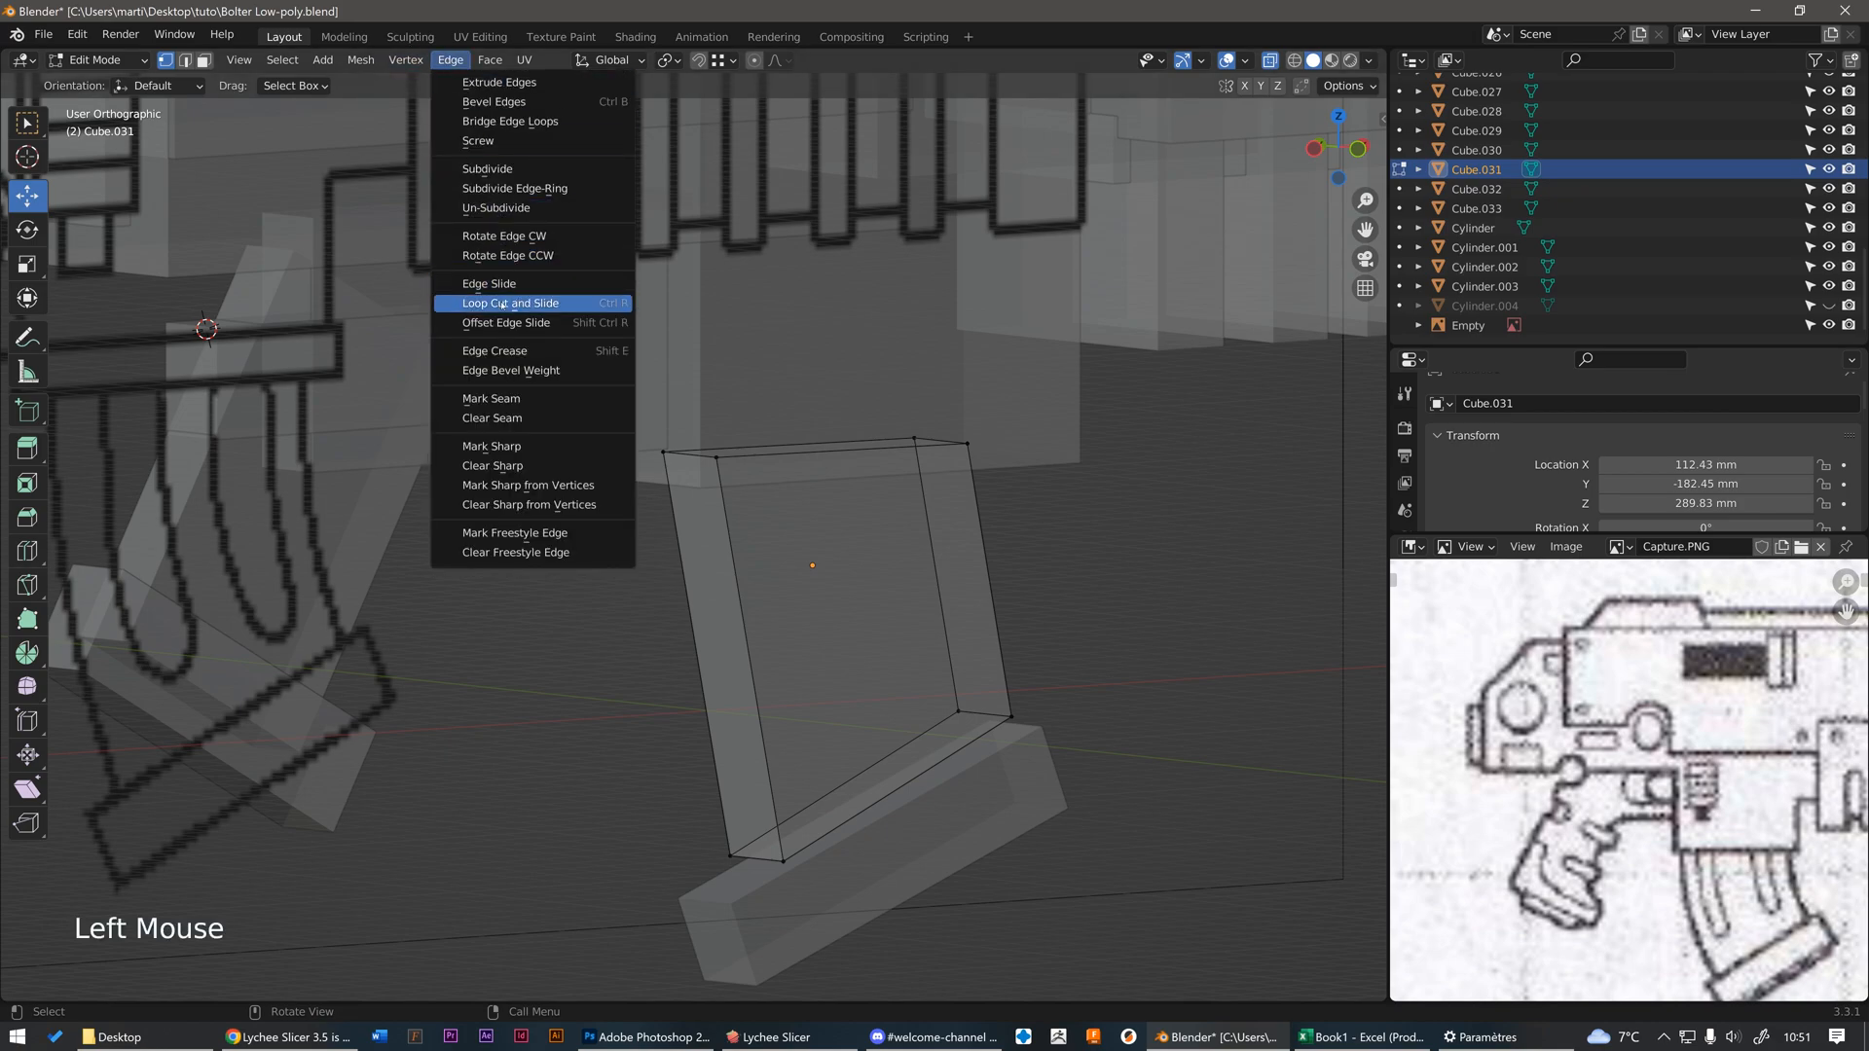
{"action": "left_click", "coordinate": [582, 304]}
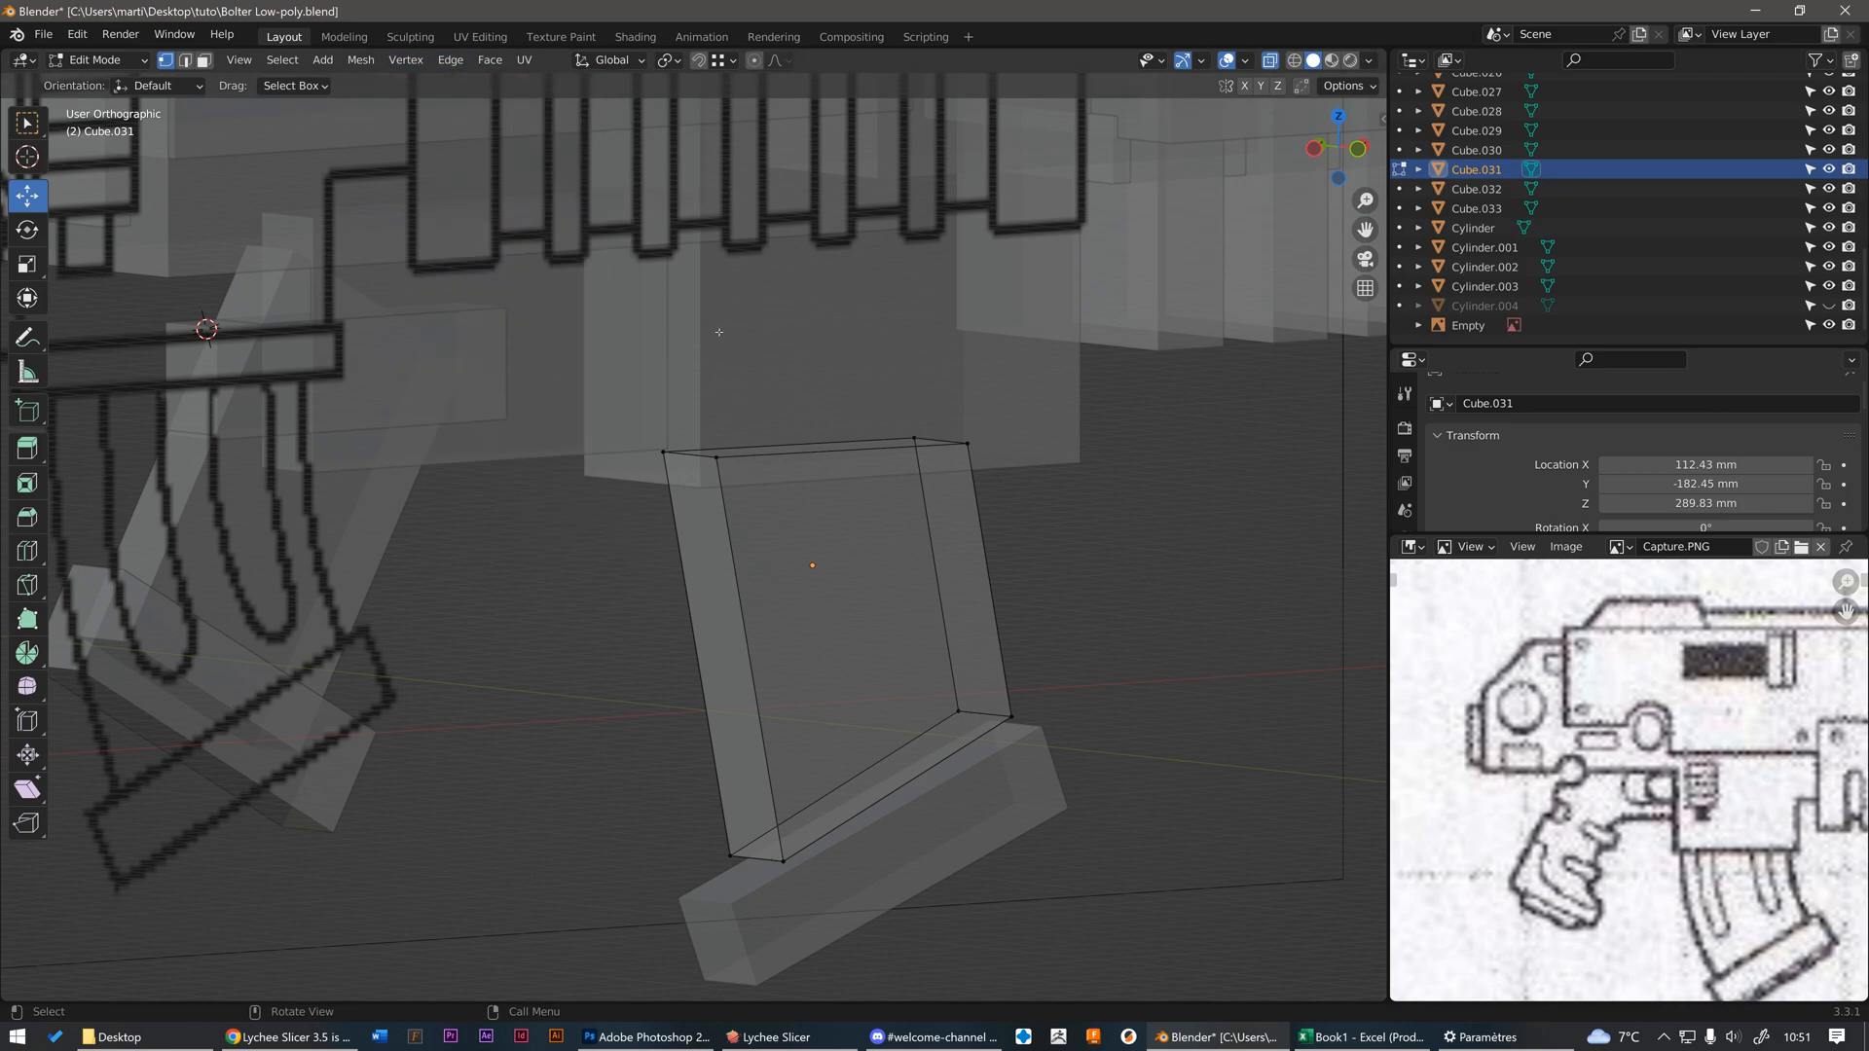
{"action": "key", "text": "2"}
{"action": "left_click", "coordinate": [734, 585]}
{"action": "left_click", "coordinate": [650, 570]}
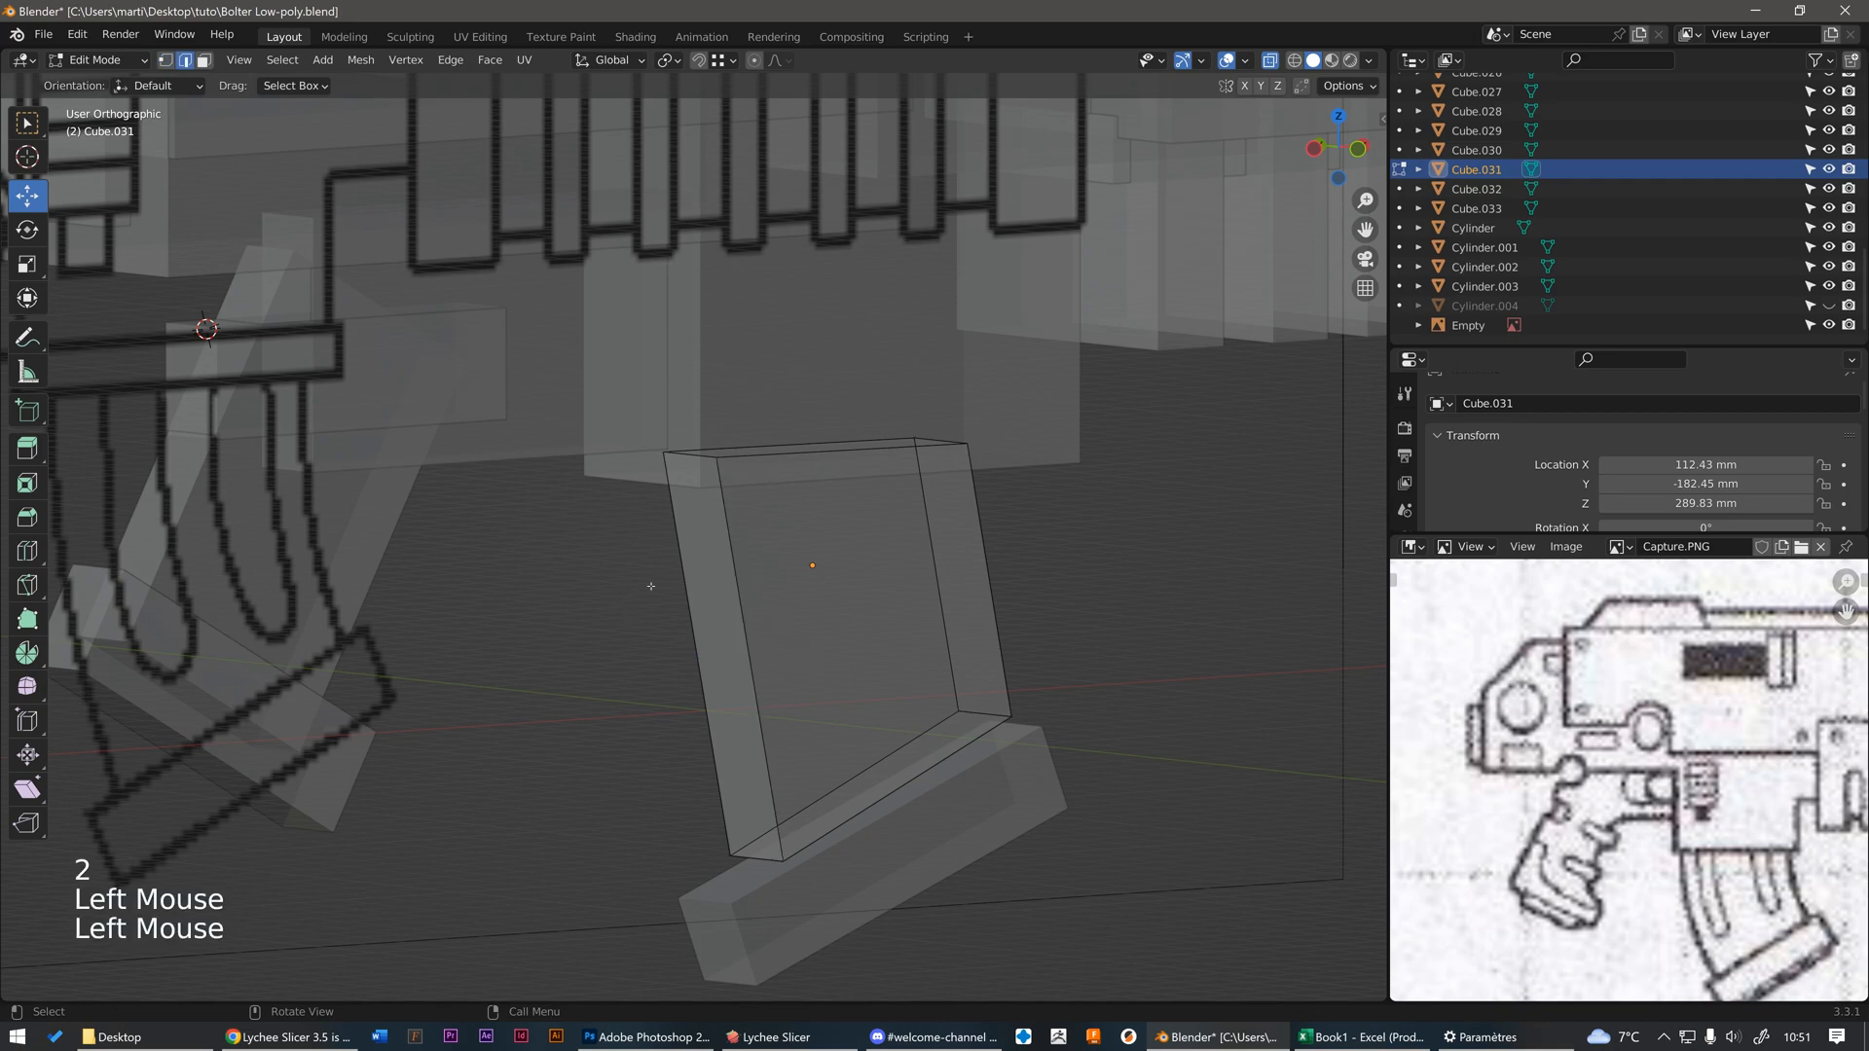
{"action": "left_click", "coordinate": [450, 60]}
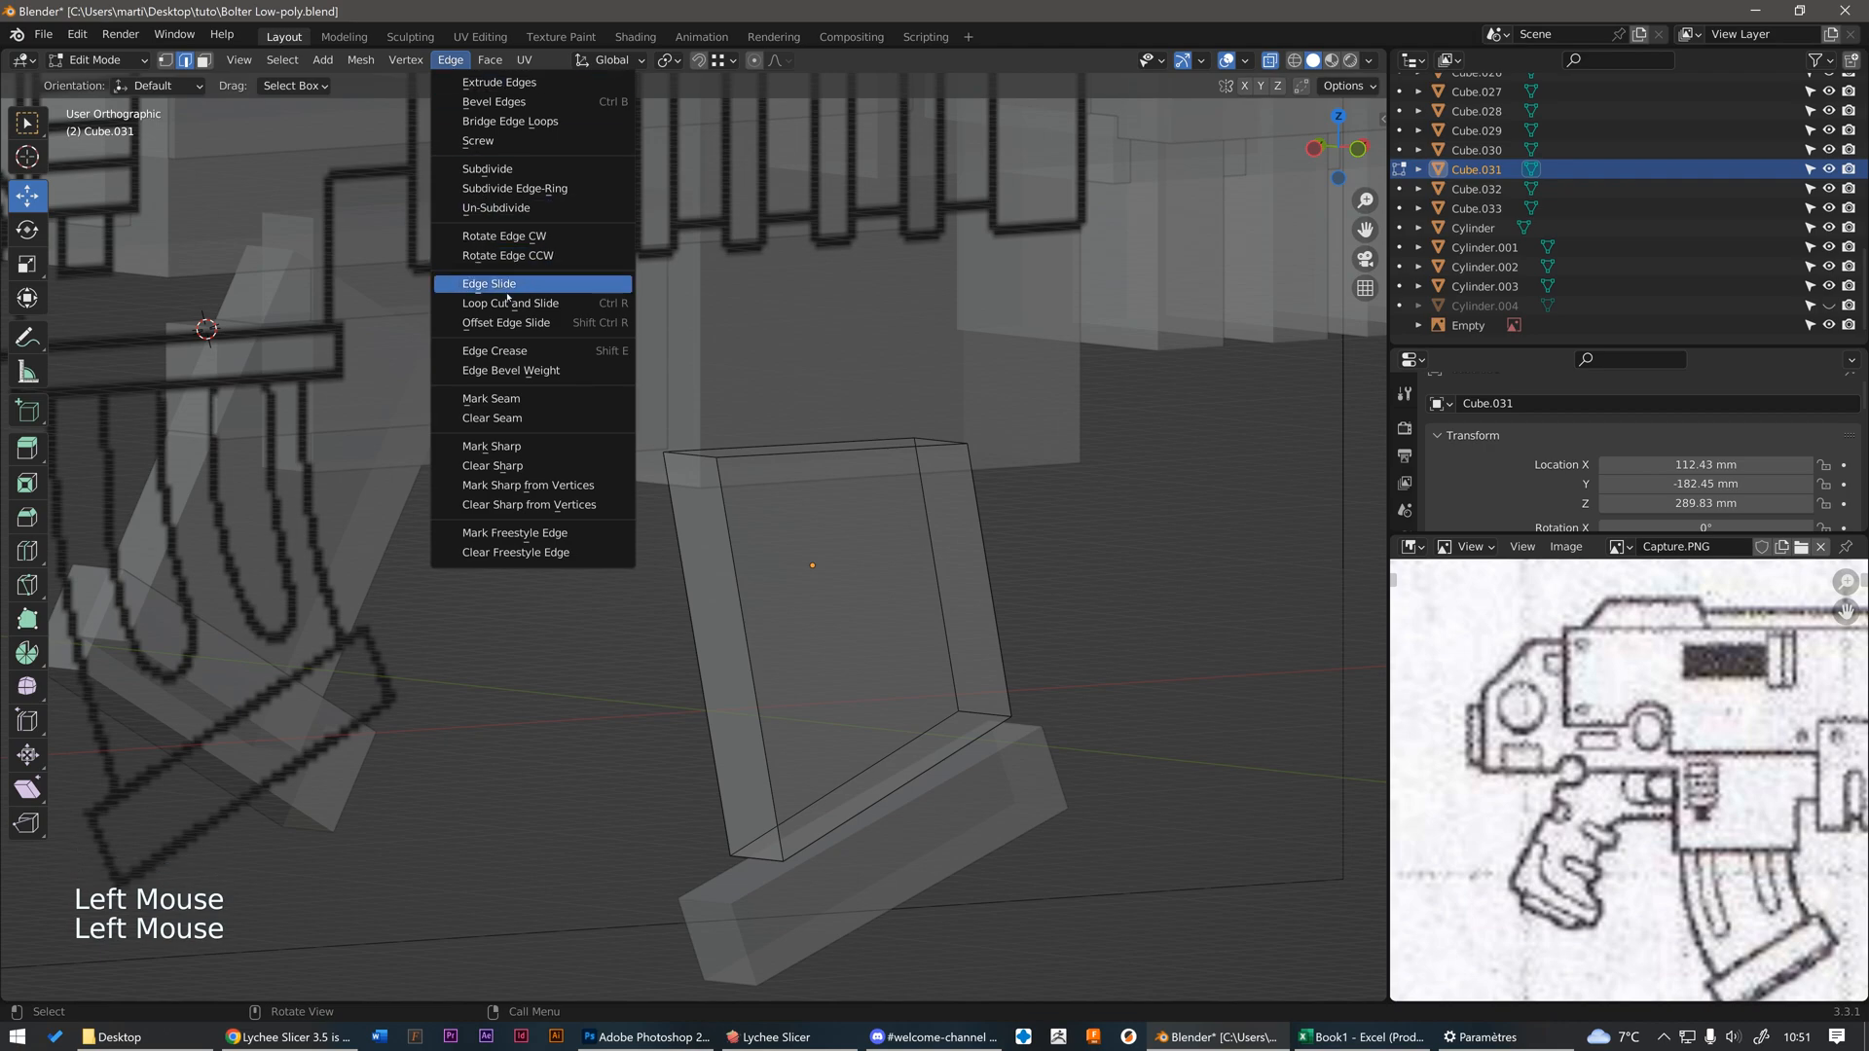
{"action": "left_click", "coordinate": [689, 623]}
{"action": "left_click", "coordinate": [598, 702]}
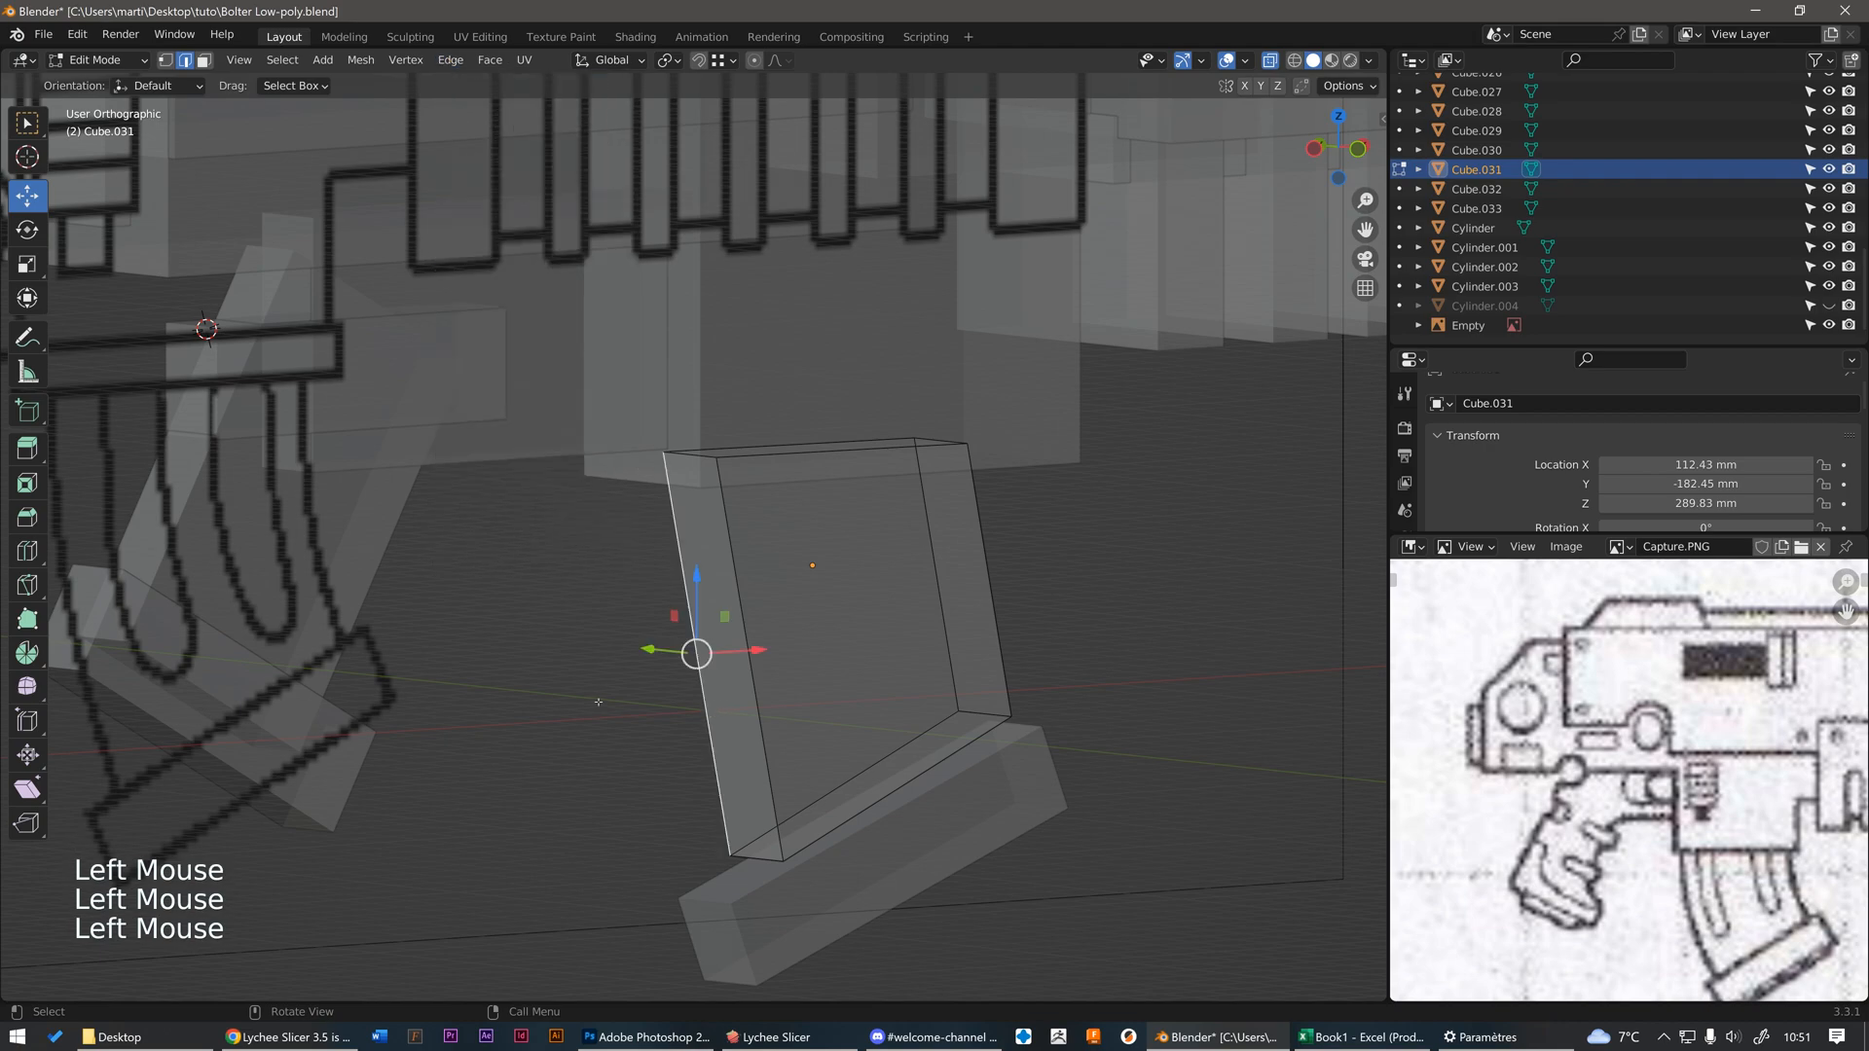
- Add five evenly spaced horizontal loop cuts around the magazine block, leaving them at their default positions without sliding
{"action": "key", "text": "ctrl+r"}
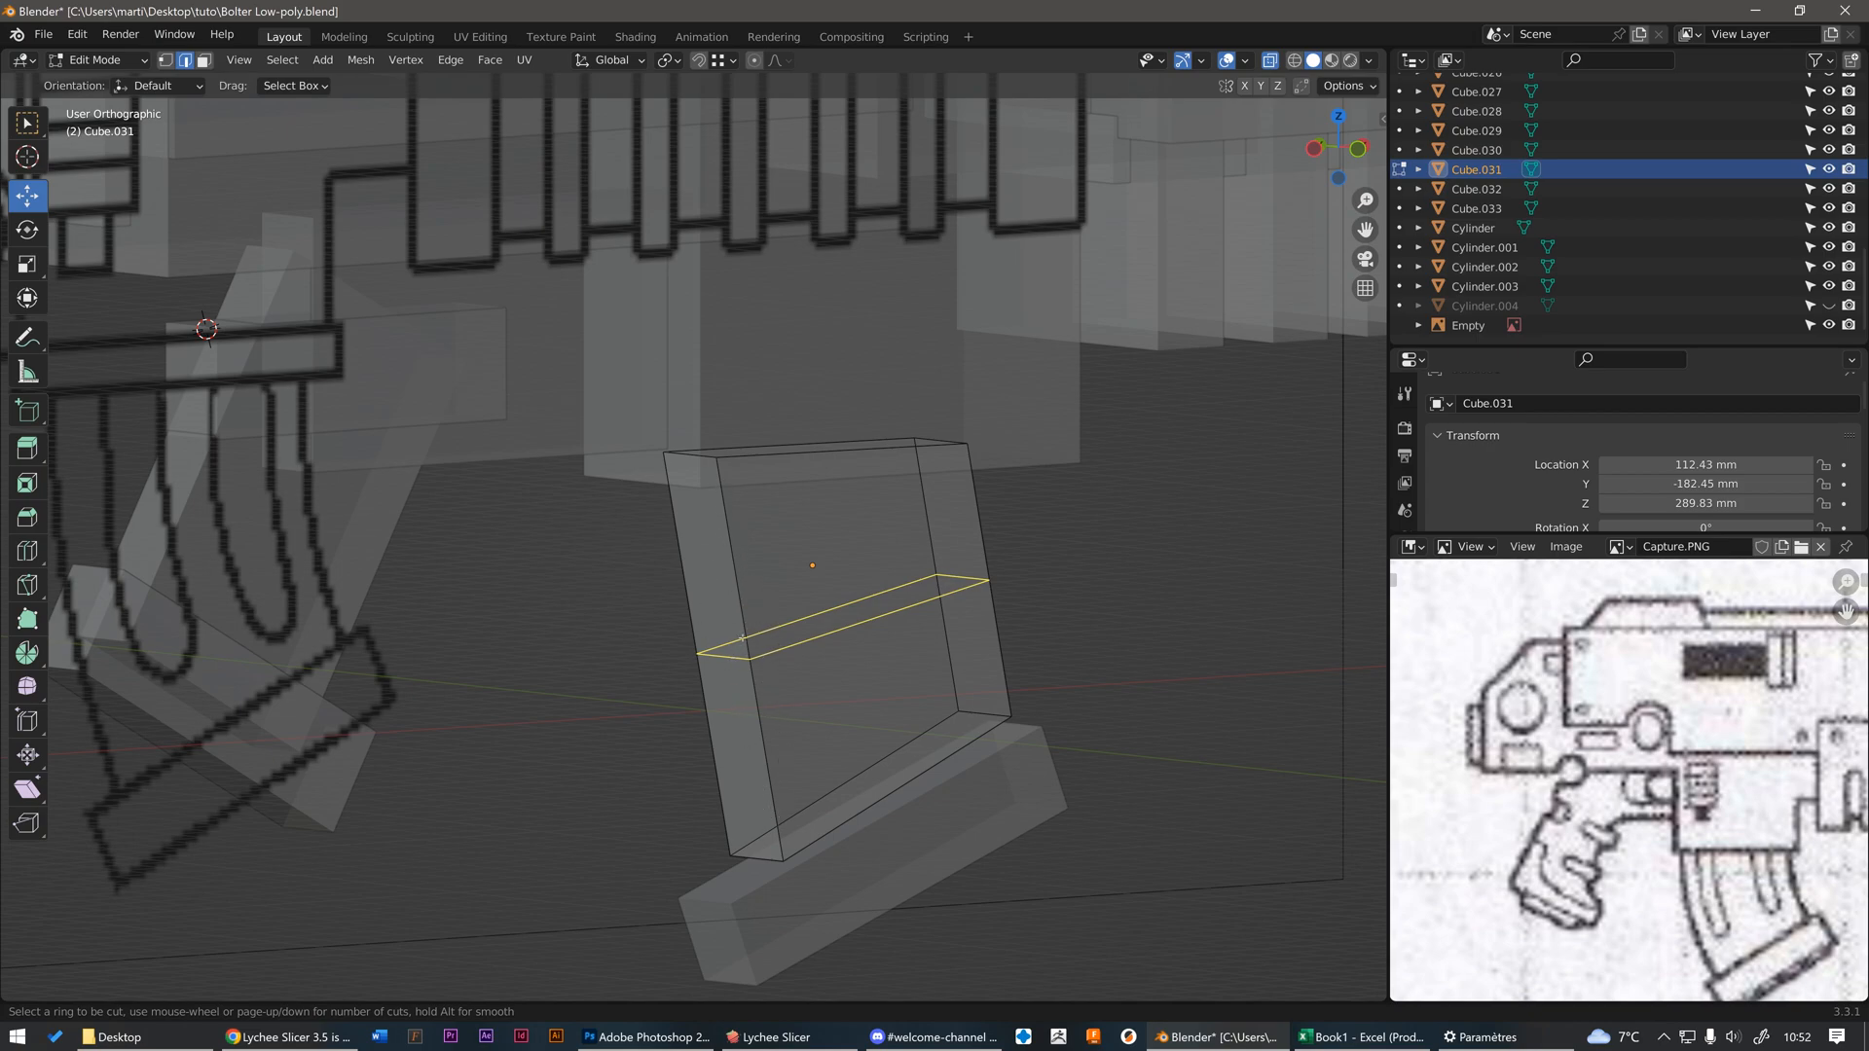
{"action": "scroll", "coordinate": [747, 639], "scroll_direction": "up", "scroll_amount": 1}
{"action": "scroll", "coordinate": [747, 638], "scroll_direction": "down", "scroll_amount": 1}
{"action": "scroll", "coordinate": [747, 638], "scroll_direction": "up", "scroll_amount": 1}
{"action": "scroll", "coordinate": [747, 638], "scroll_direction": "down", "scroll_amount": 1}
{"action": "scroll", "coordinate": [747, 638], "scroll_direction": "up", "scroll_amount": 1}
{"action": "scroll", "coordinate": [748, 638], "scroll_direction": "up", "scroll_amount": 1}
{"action": "scroll", "coordinate": [747, 638], "scroll_direction": "down", "scroll_amount": 1}
{"action": "scroll", "coordinate": [748, 638], "scroll_direction": "up", "scroll_amount": 2}
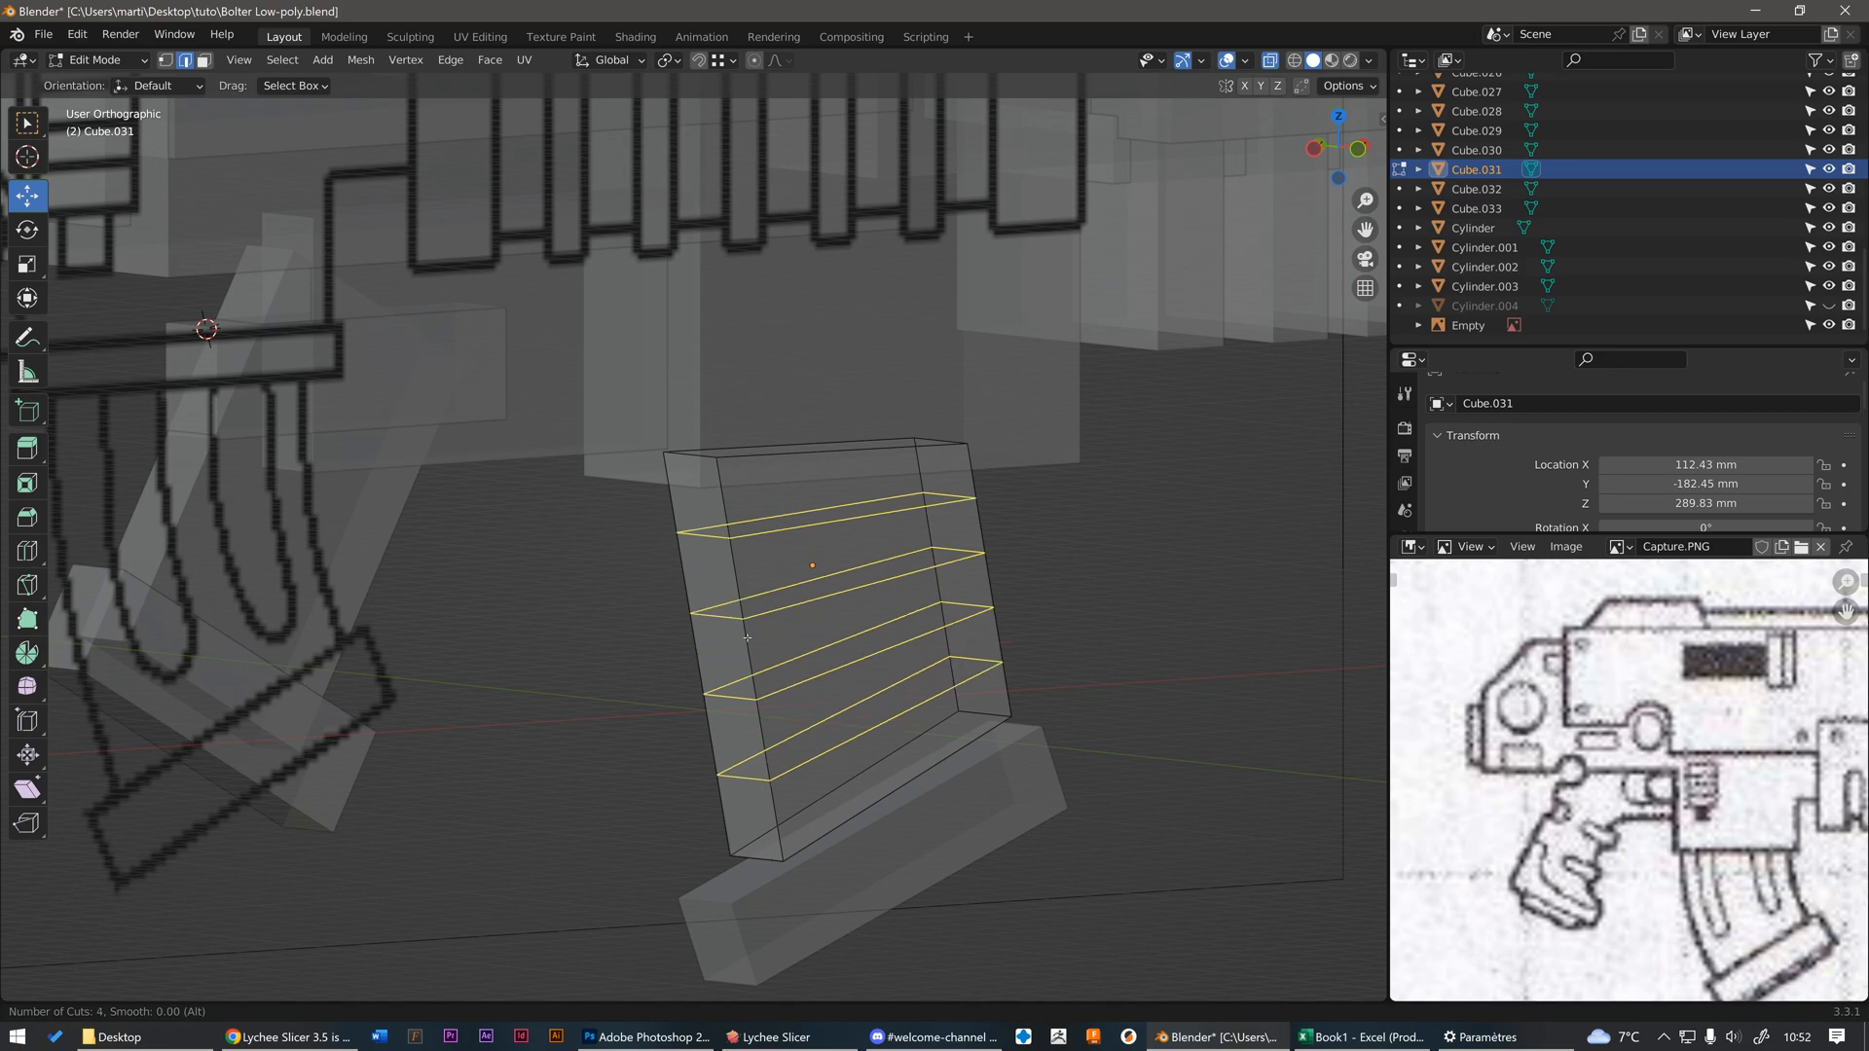
{"action": "scroll", "coordinate": [749, 637], "scroll_direction": "up", "scroll_amount": 1}
{"action": "scroll", "coordinate": [748, 637], "scroll_direction": "down", "scroll_amount": 1}
{"action": "scroll", "coordinate": [748, 636], "scroll_direction": "up", "scroll_amount": 1}
{"action": "scroll", "coordinate": [748, 636], "scroll_direction": "down", "scroll_amount": 4}
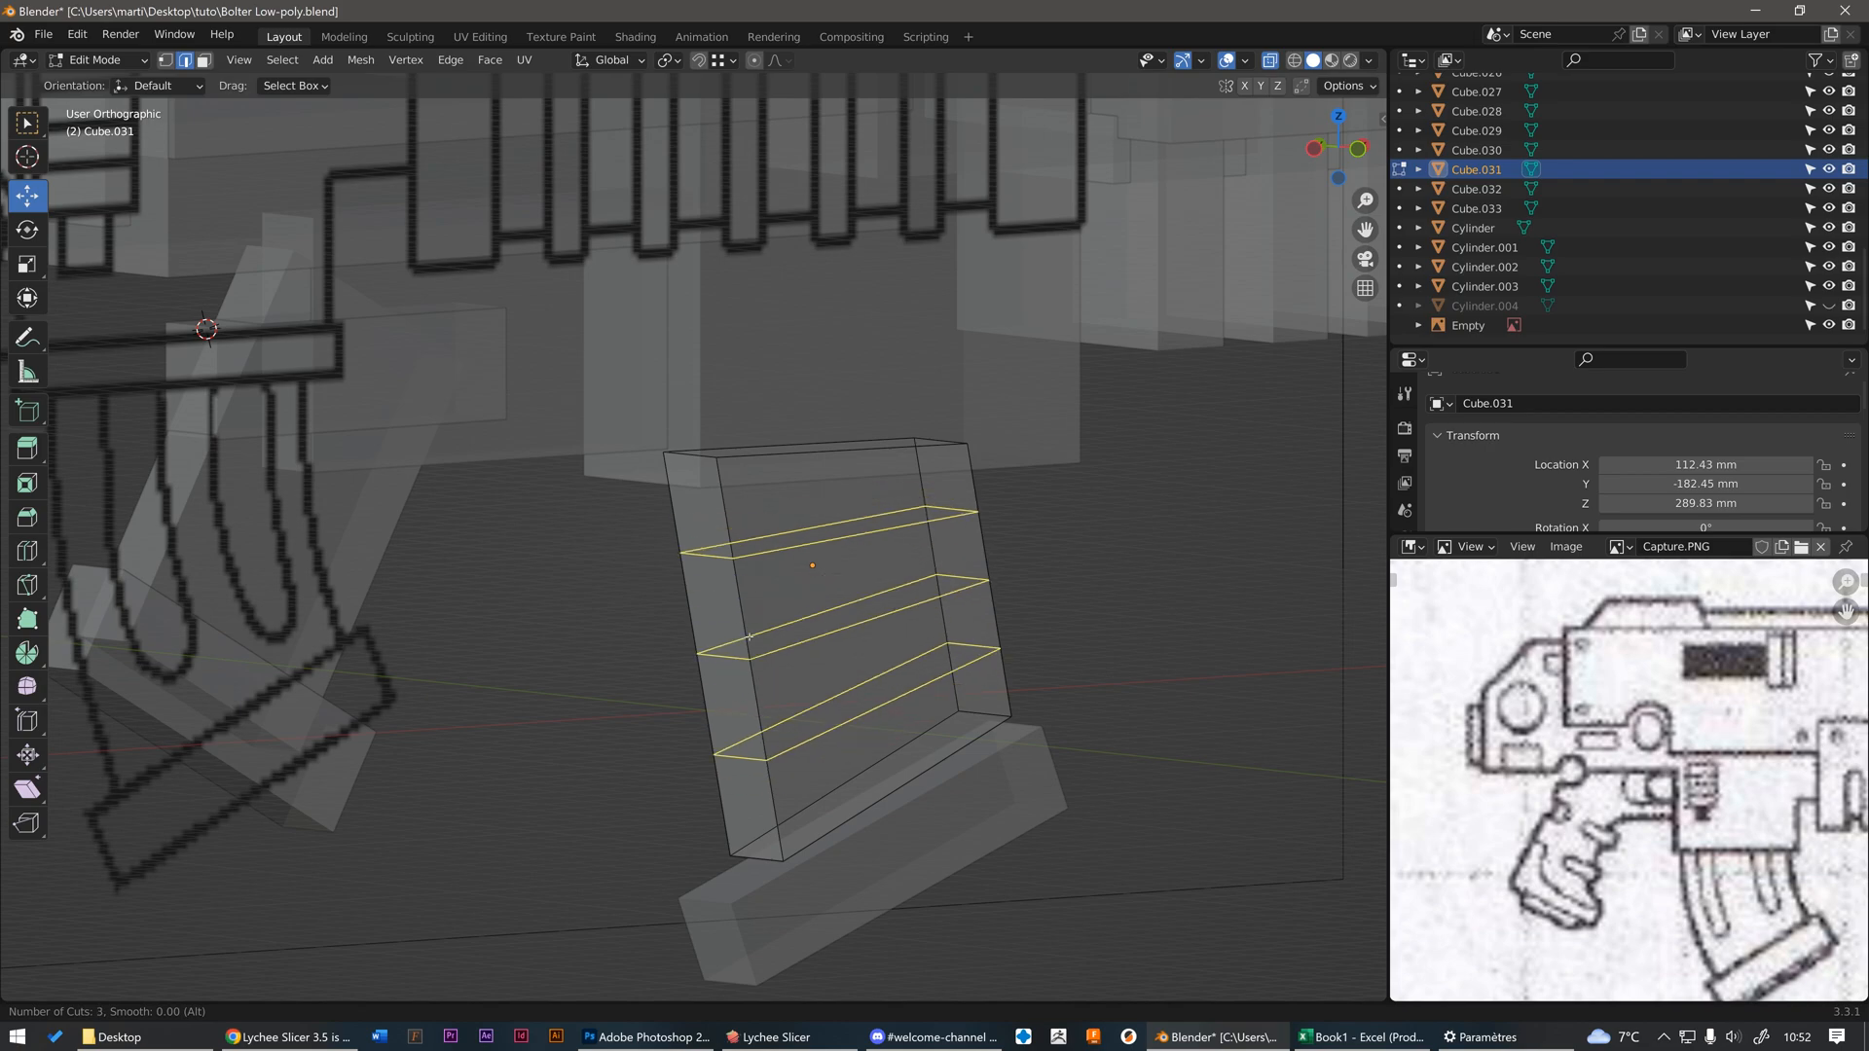
{"action": "scroll", "coordinate": [749, 636], "scroll_direction": "up", "scroll_amount": 5}
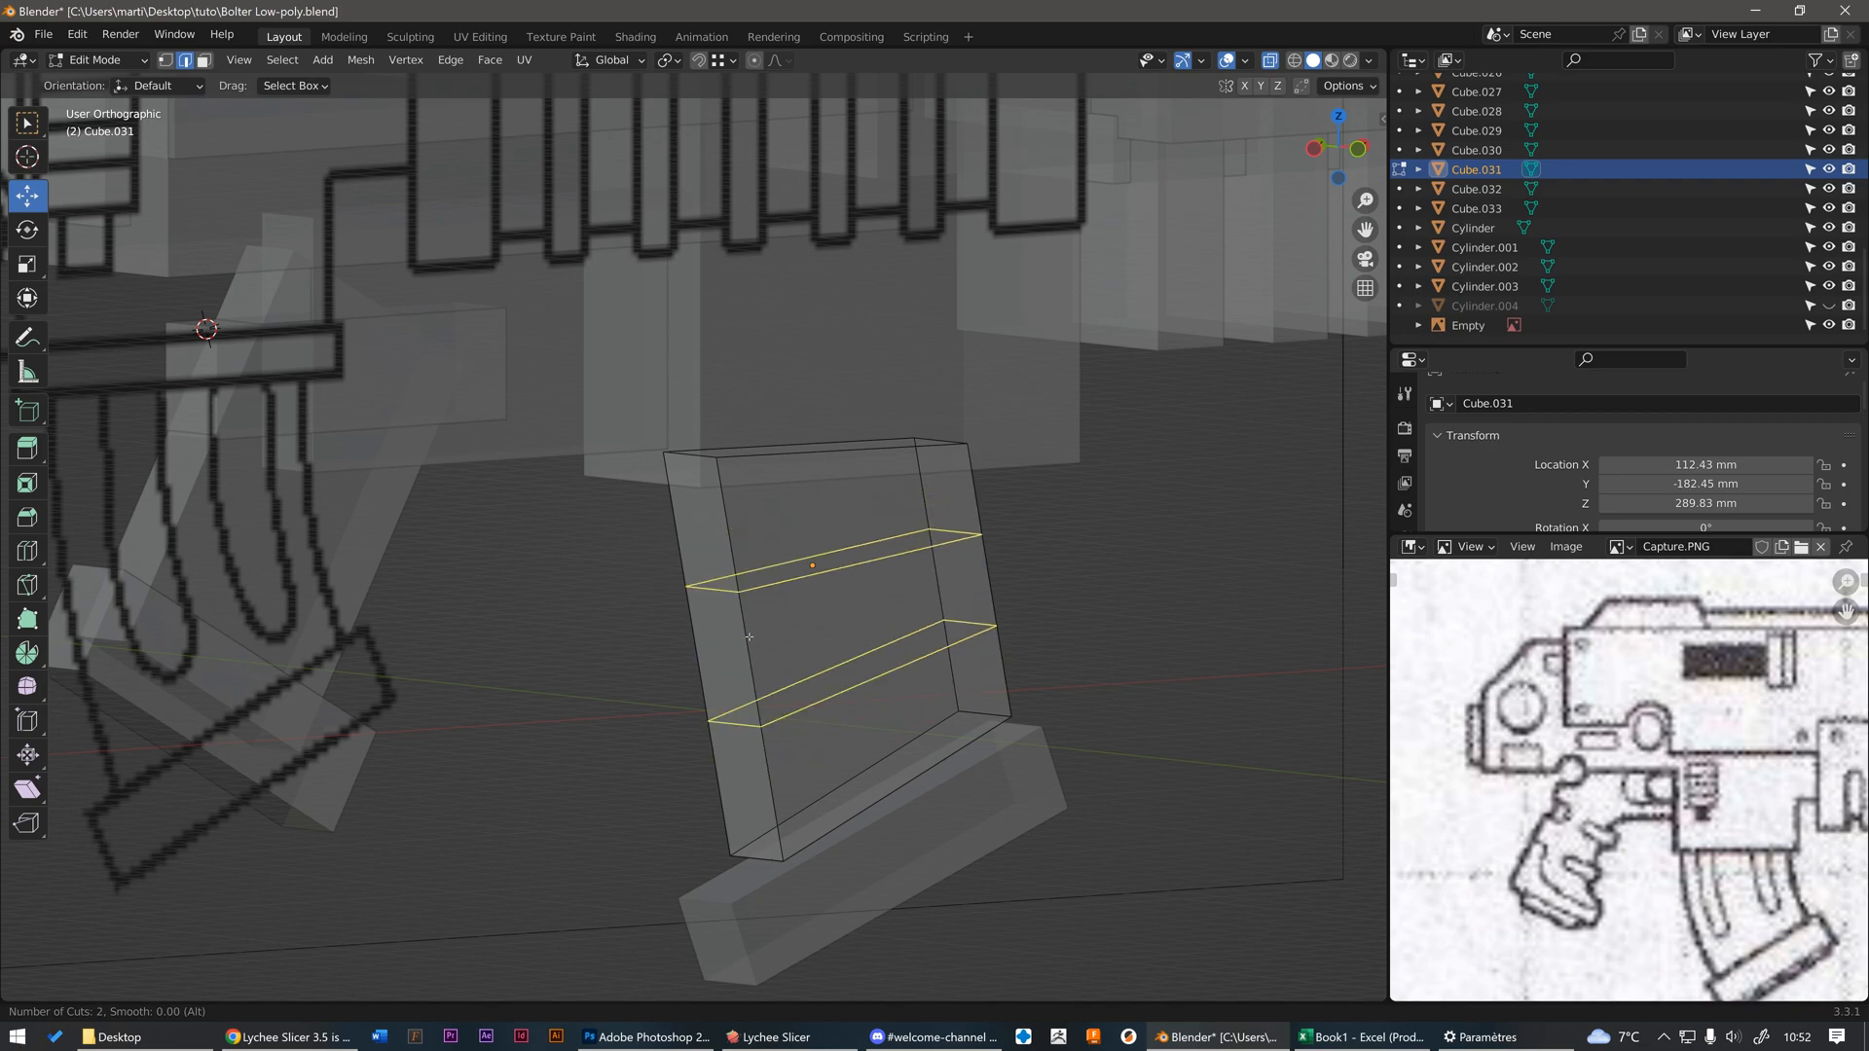
{"action": "scroll", "coordinate": [748, 637], "scroll_direction": "down", "scroll_amount": 1}
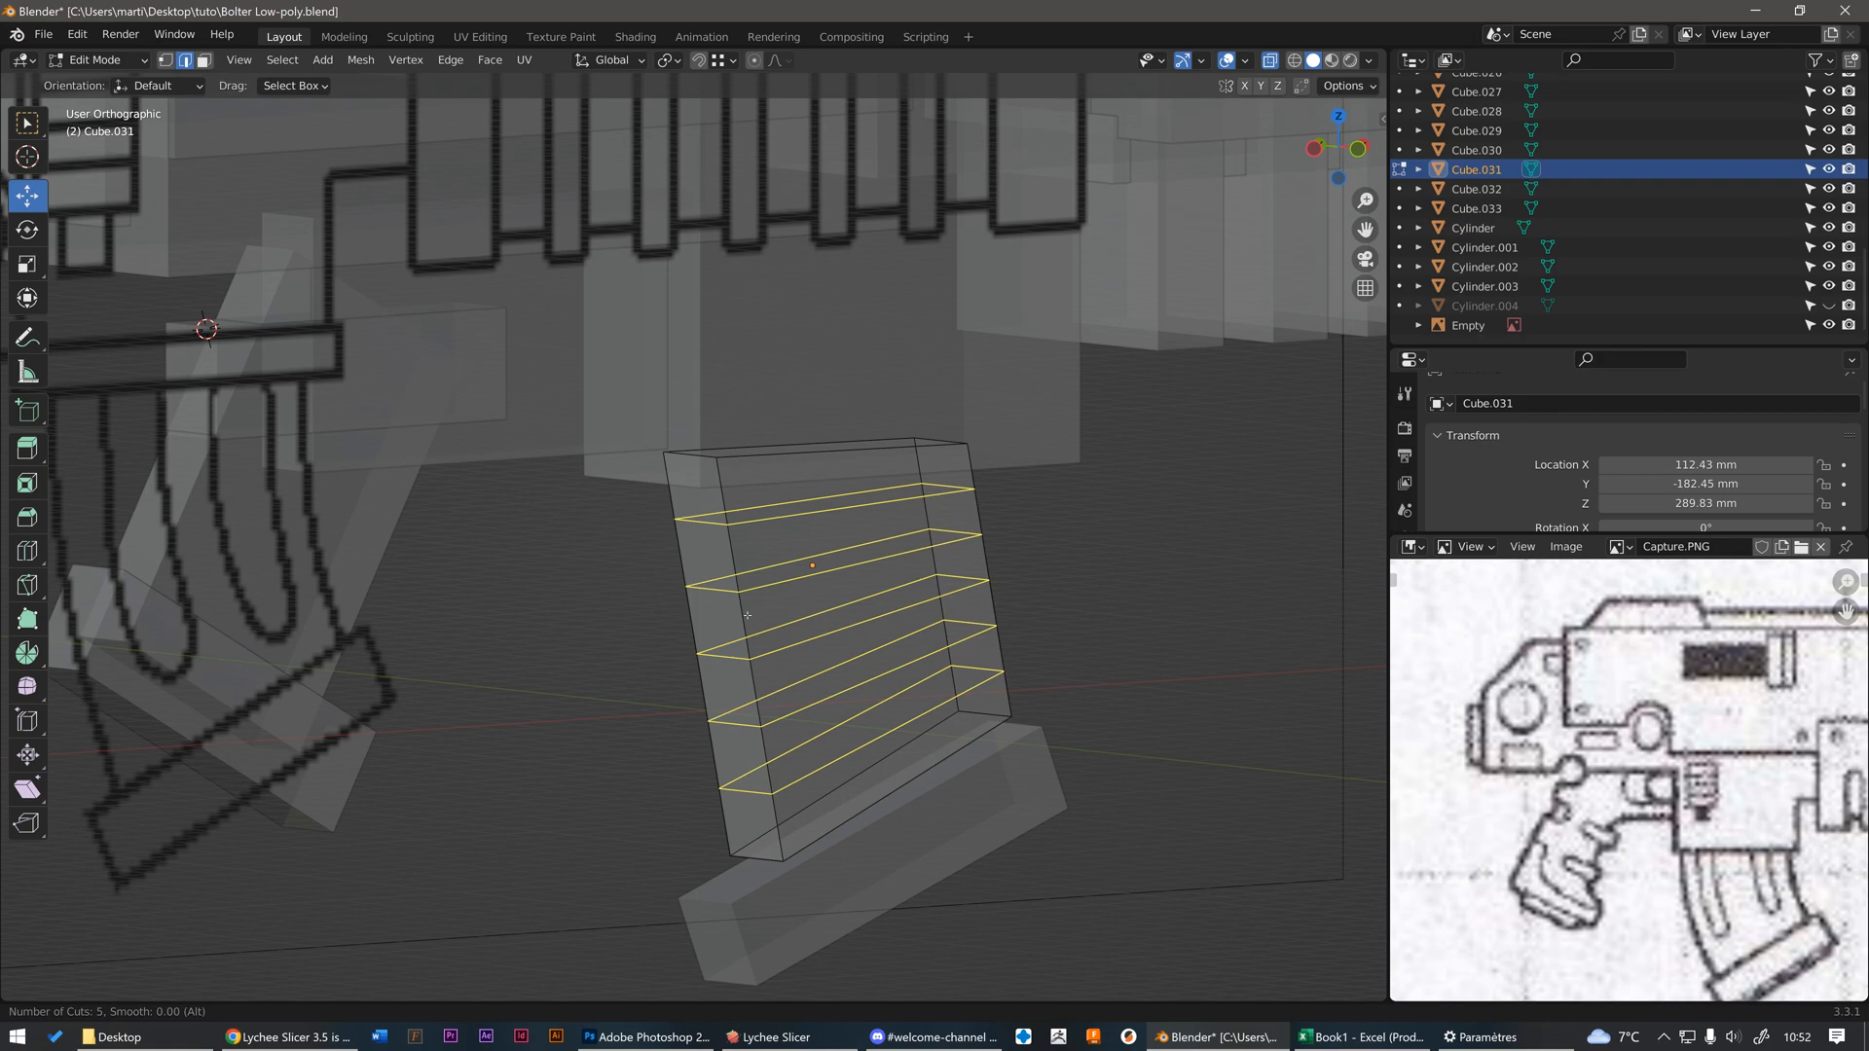
{"action": "left_click", "coordinate": [754, 599]}
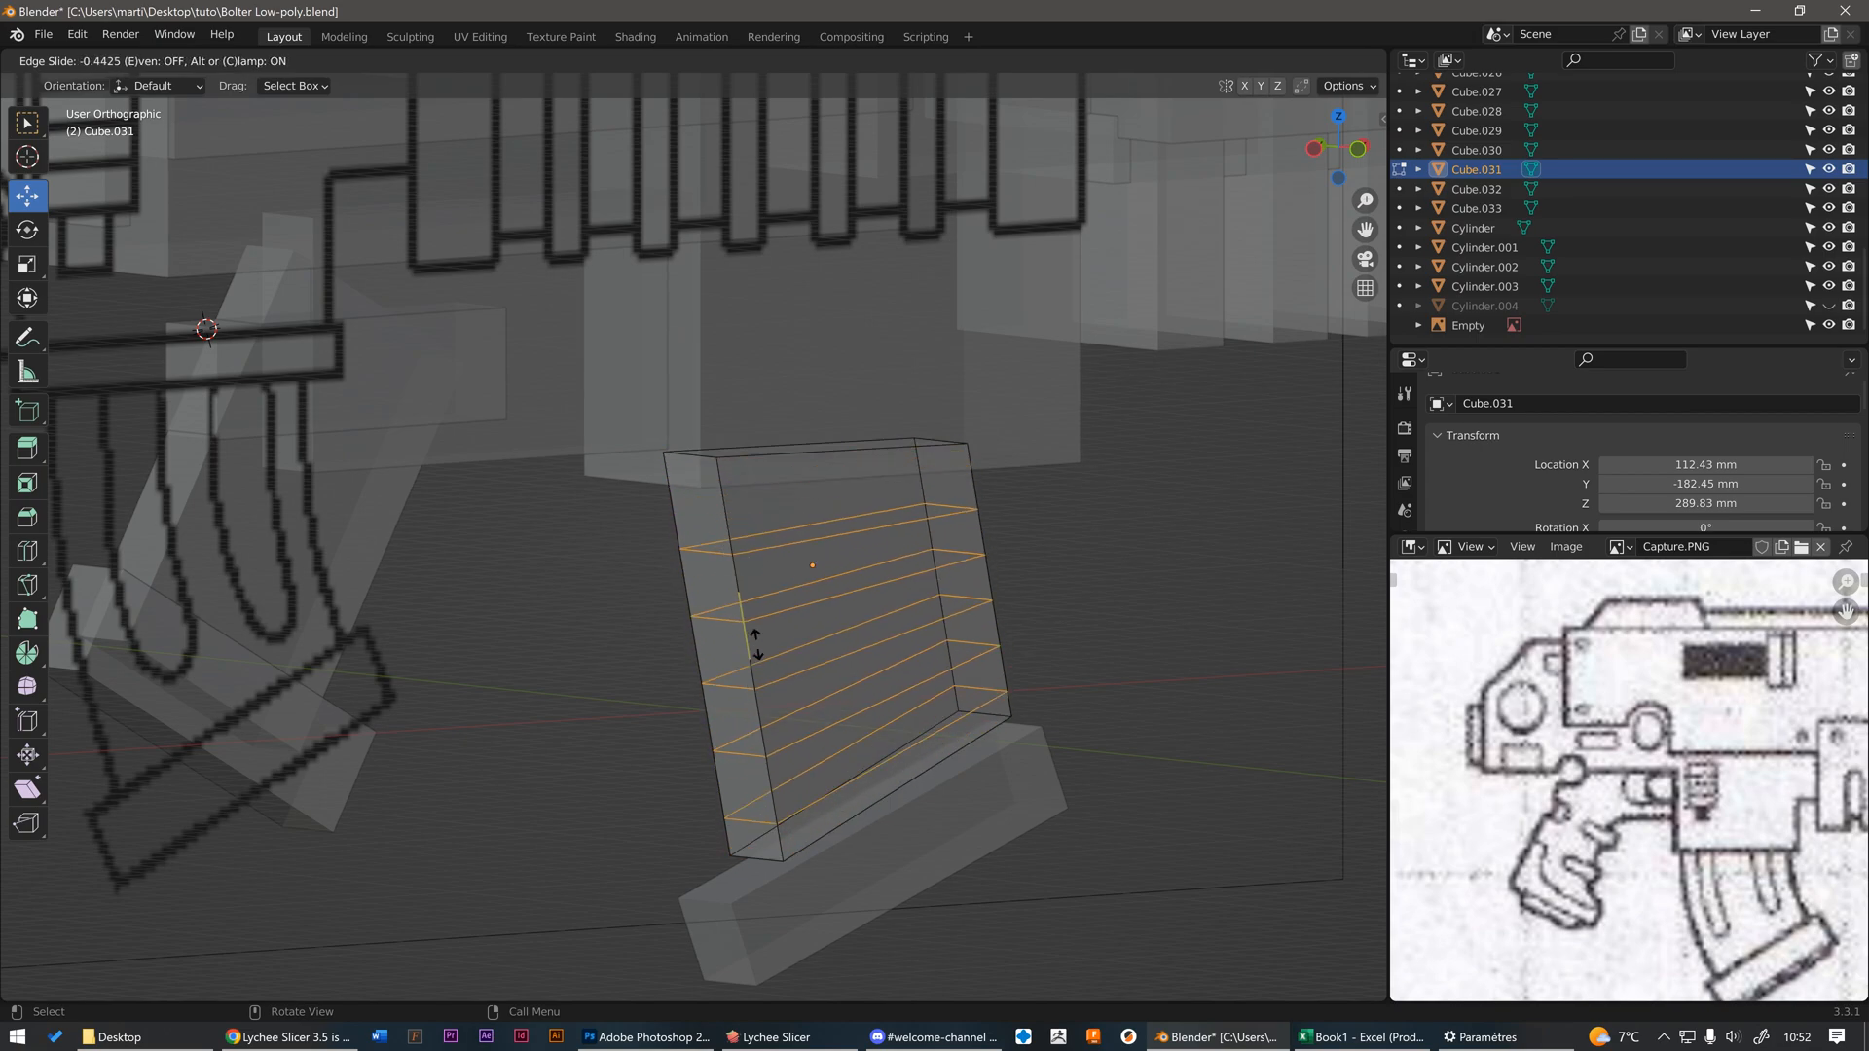
{"action": "right_click", "coordinate": [790, 598]}
{"action": "mouse_move", "coordinate": [790, 598]}
{"action": "middle_mouse_down"}
{"action": "mouse_move", "coordinate": [873, 539]}
{"action": "mouse_move", "coordinate": [765, 584]}
{"action": "middle_mouse_up"}
{"action": "scroll", "coordinate": [873, 539], "scroll_direction": "up", "scroll_amount": 2}
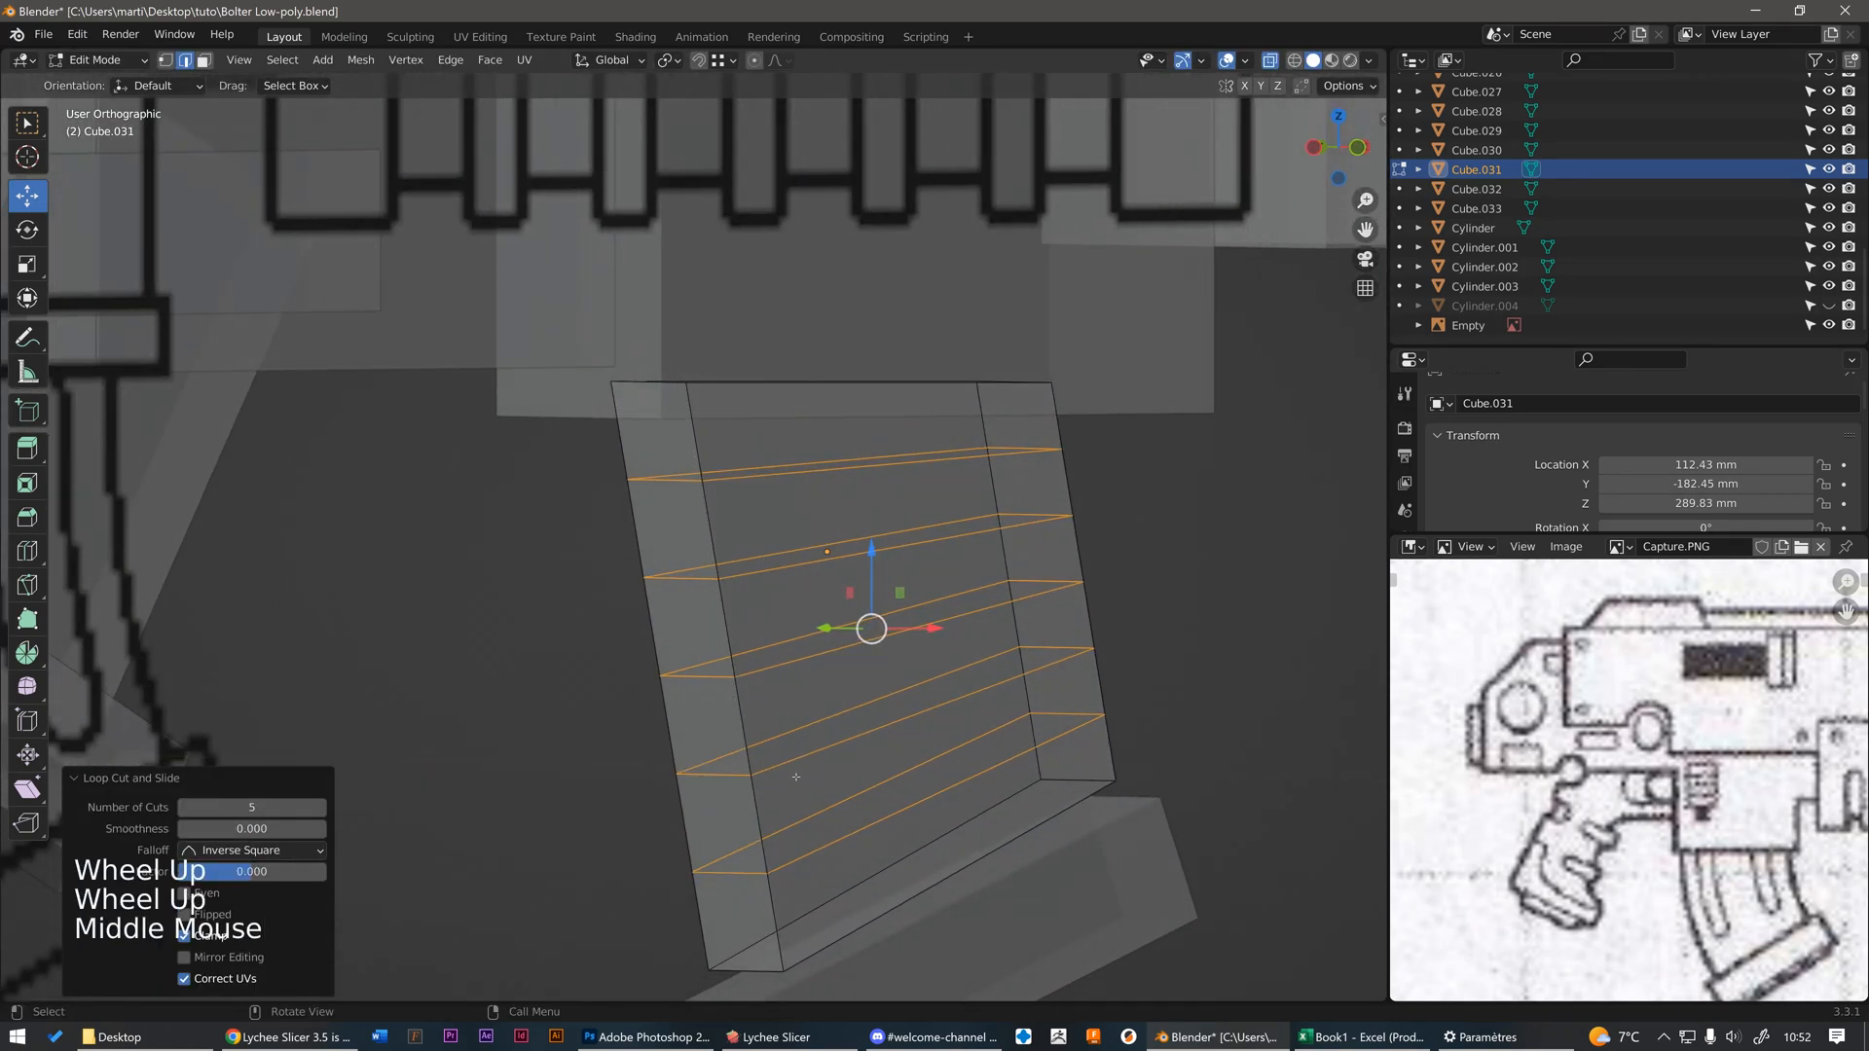
{"action": "scroll", "coordinate": [787, 780], "scroll_direction": "down", "scroll_amount": 2}
{"action": "middle_click_drag", "start_coordinate": [787, 780], "coordinate": [737, 580]}
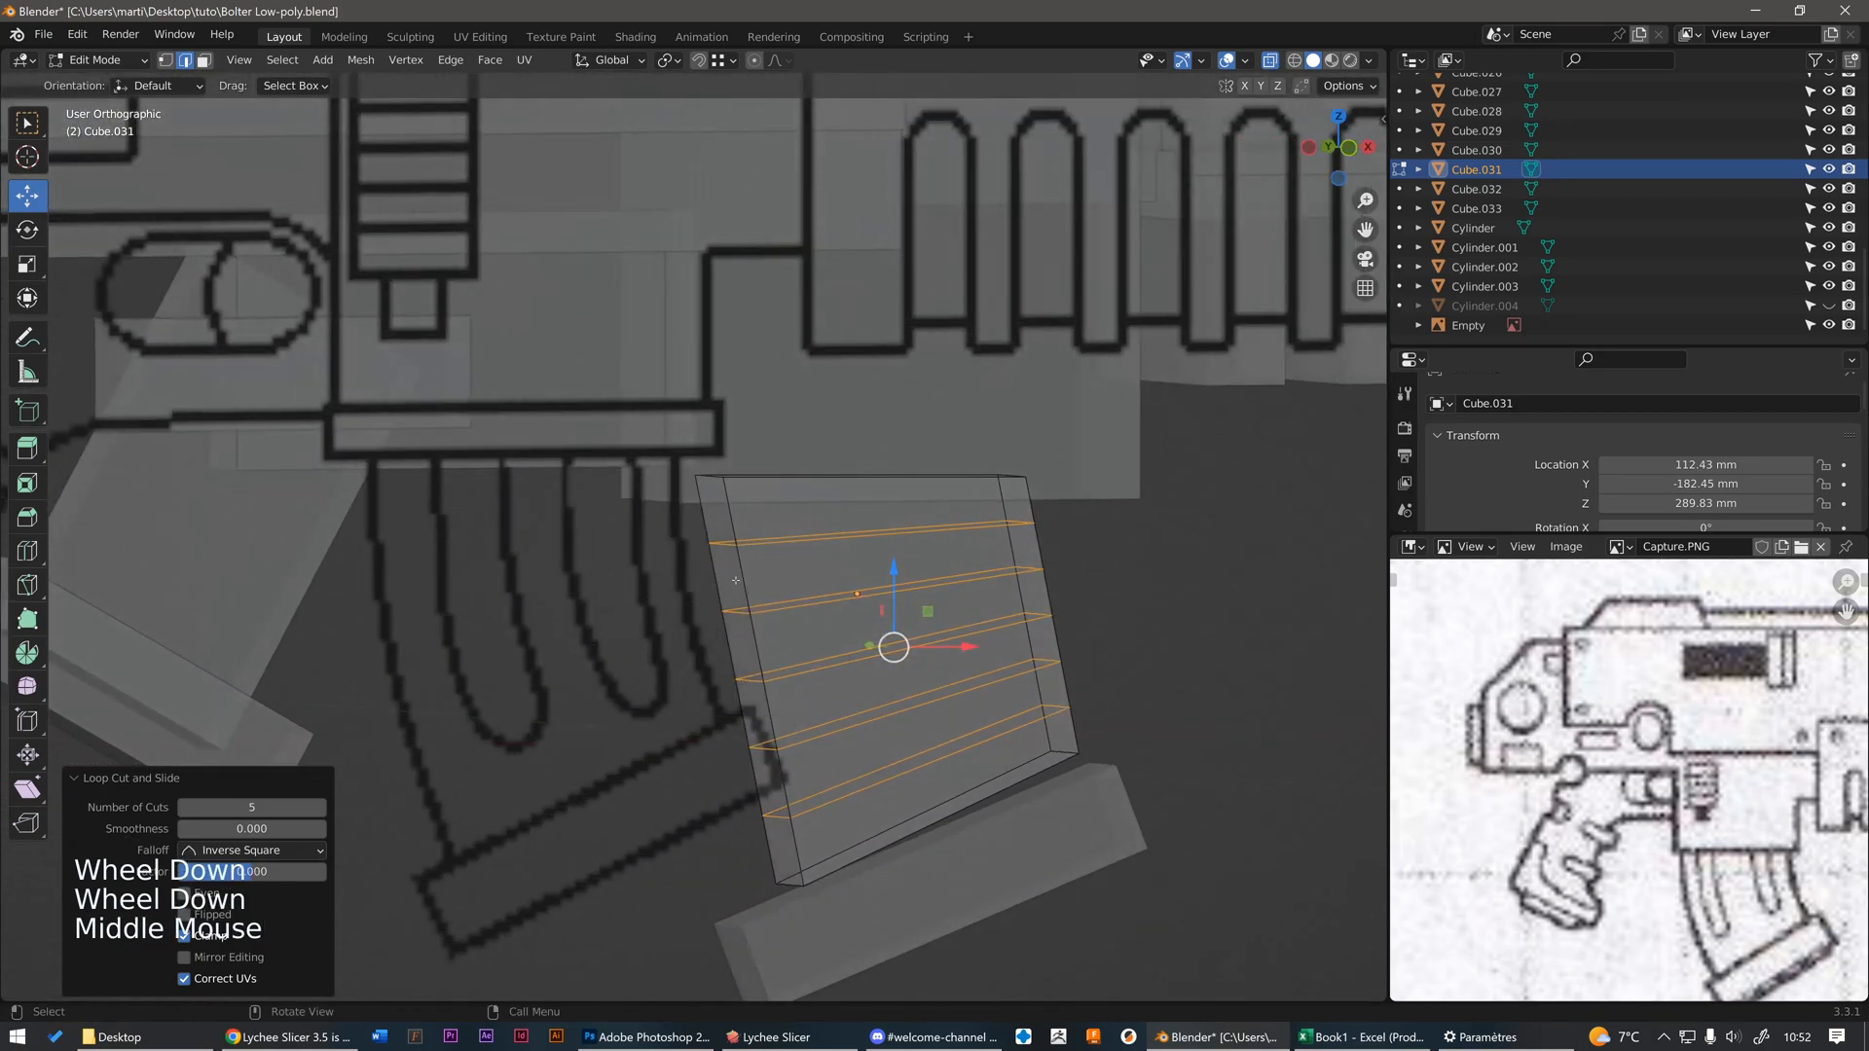
- In vertex mode and front view, move the rear vertices of the magazine's uppermost loop cut onto the reference outline
{"action": "key", "text": "1"}
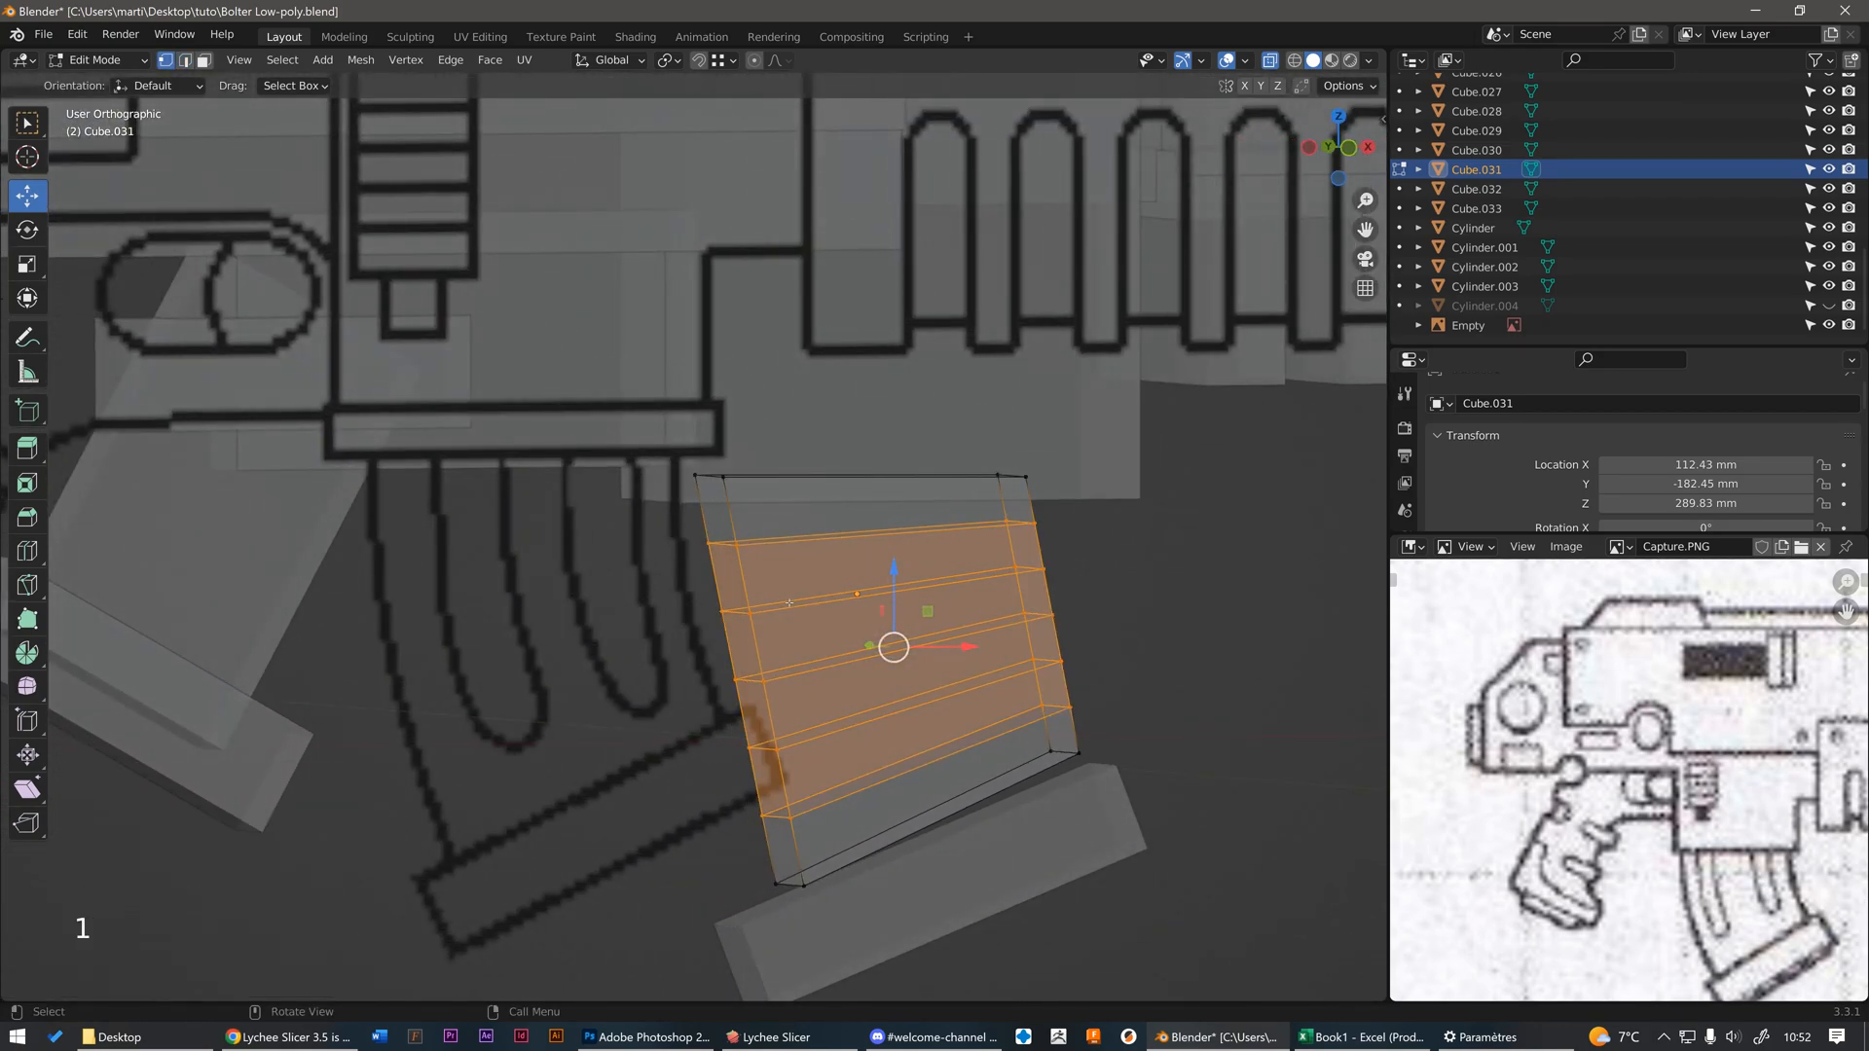
{"action": "left_click", "coordinate": [695, 553]}
{"action": "left_click_drag", "start_coordinate": [697, 586], "coordinate": [769, 634]}
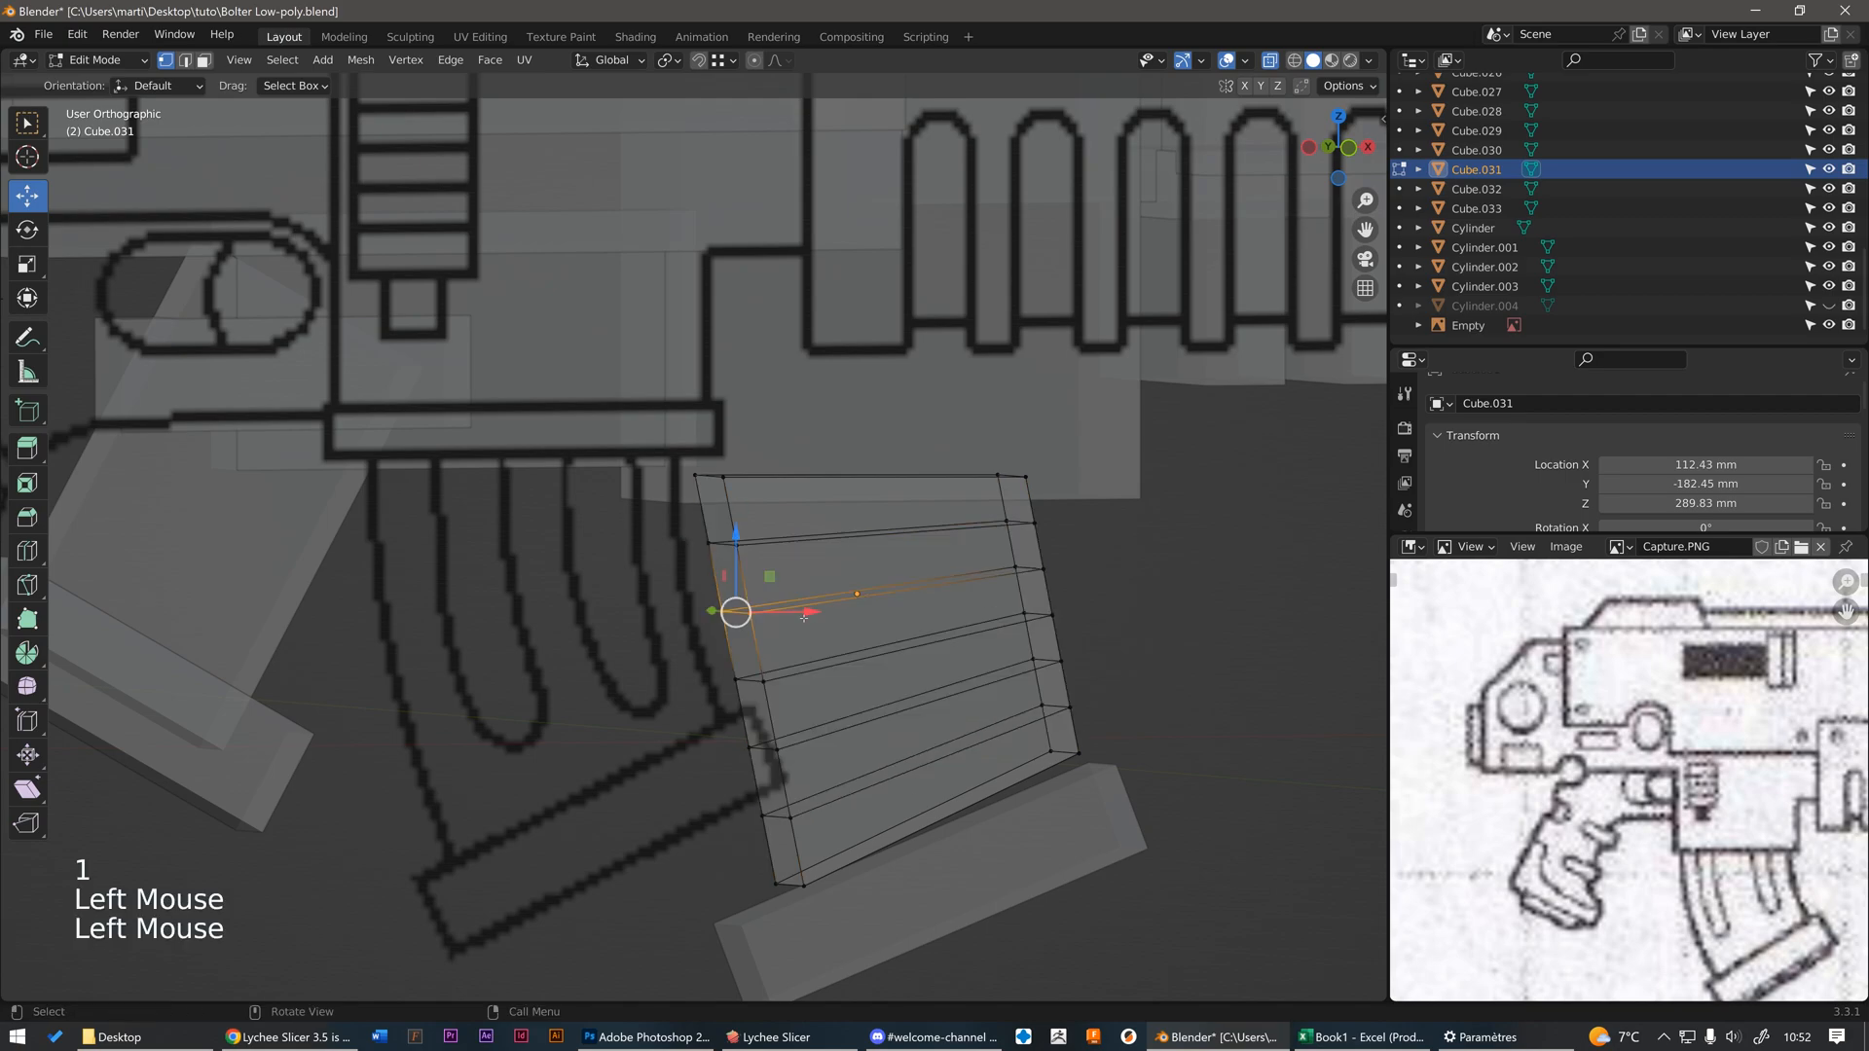
{"action": "middle_click_drag", "start_coordinate": [766, 625], "coordinate": [782, 632]}
{"action": "left_click_drag", "start_coordinate": [780, 611], "coordinate": [744, 600]}
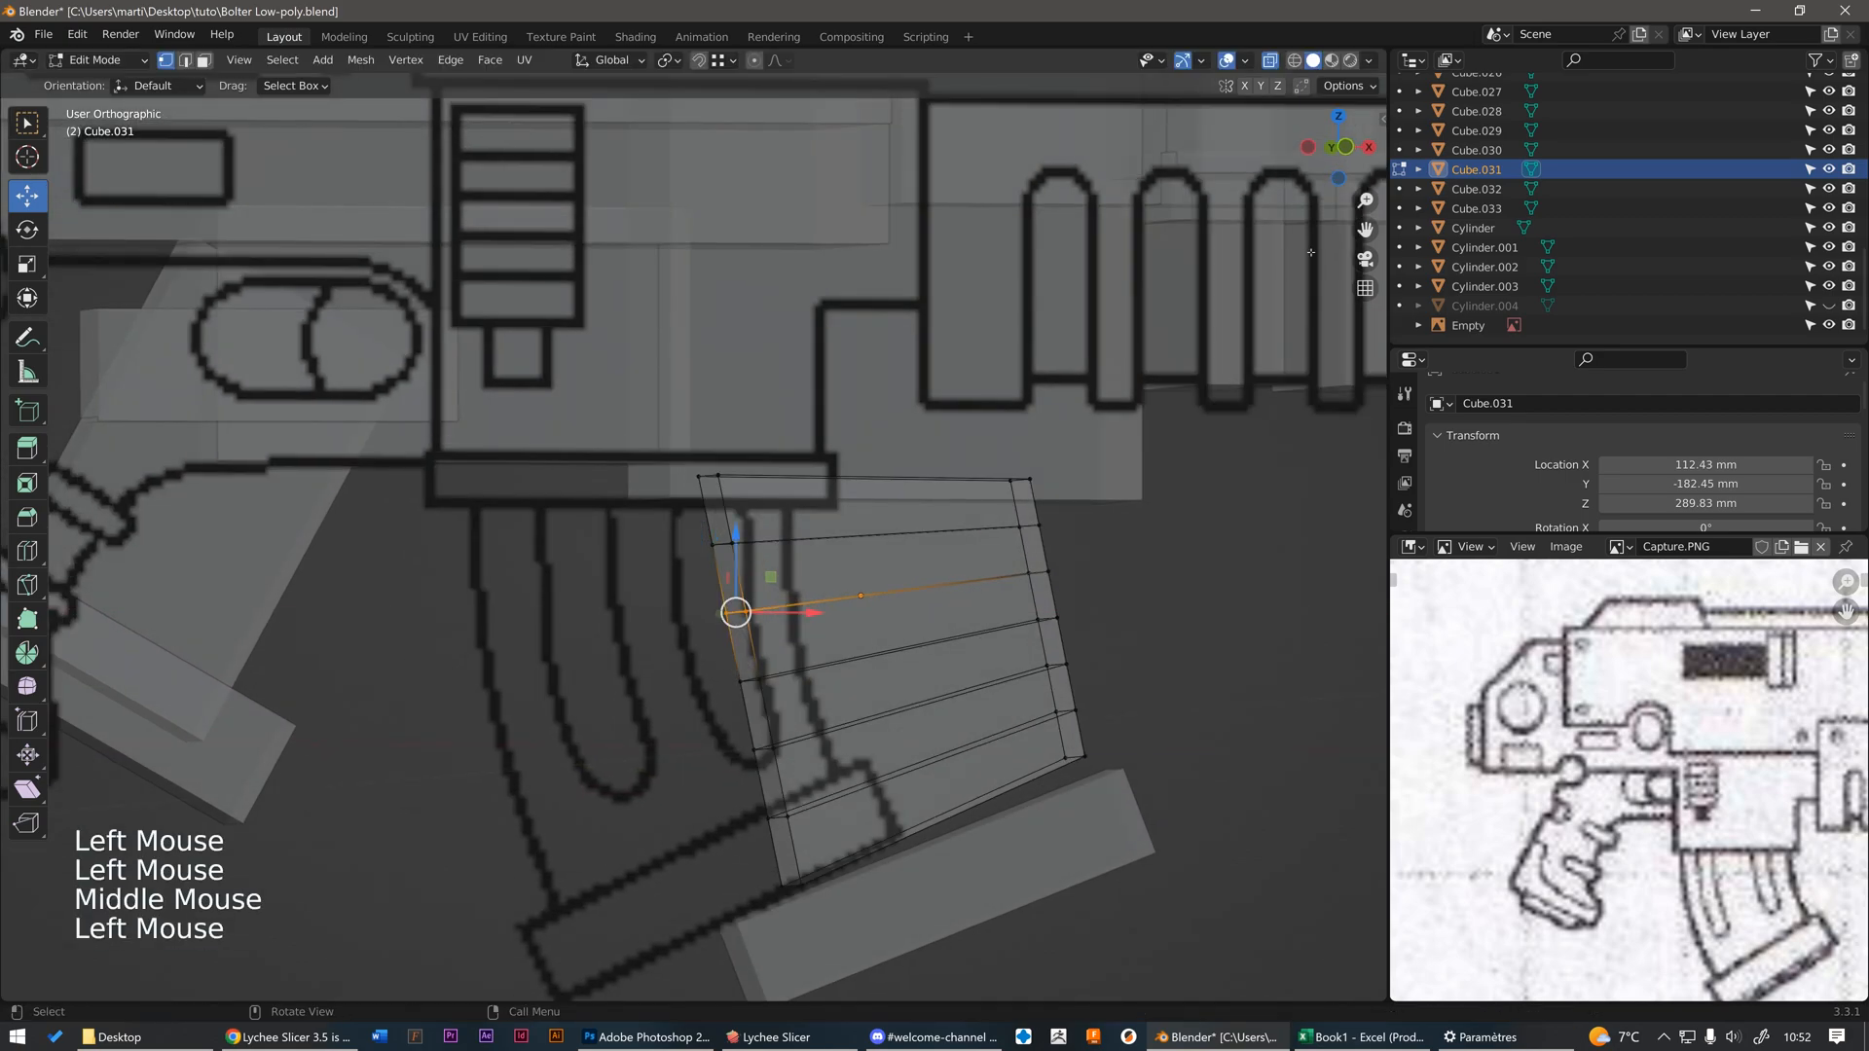
{"action": "left_click", "coordinate": [1344, 147]}
{"action": "scroll", "coordinate": [1067, 344], "scroll_direction": "up", "scroll_amount": 2}
{"action": "left_click", "coordinate": [811, 584]}
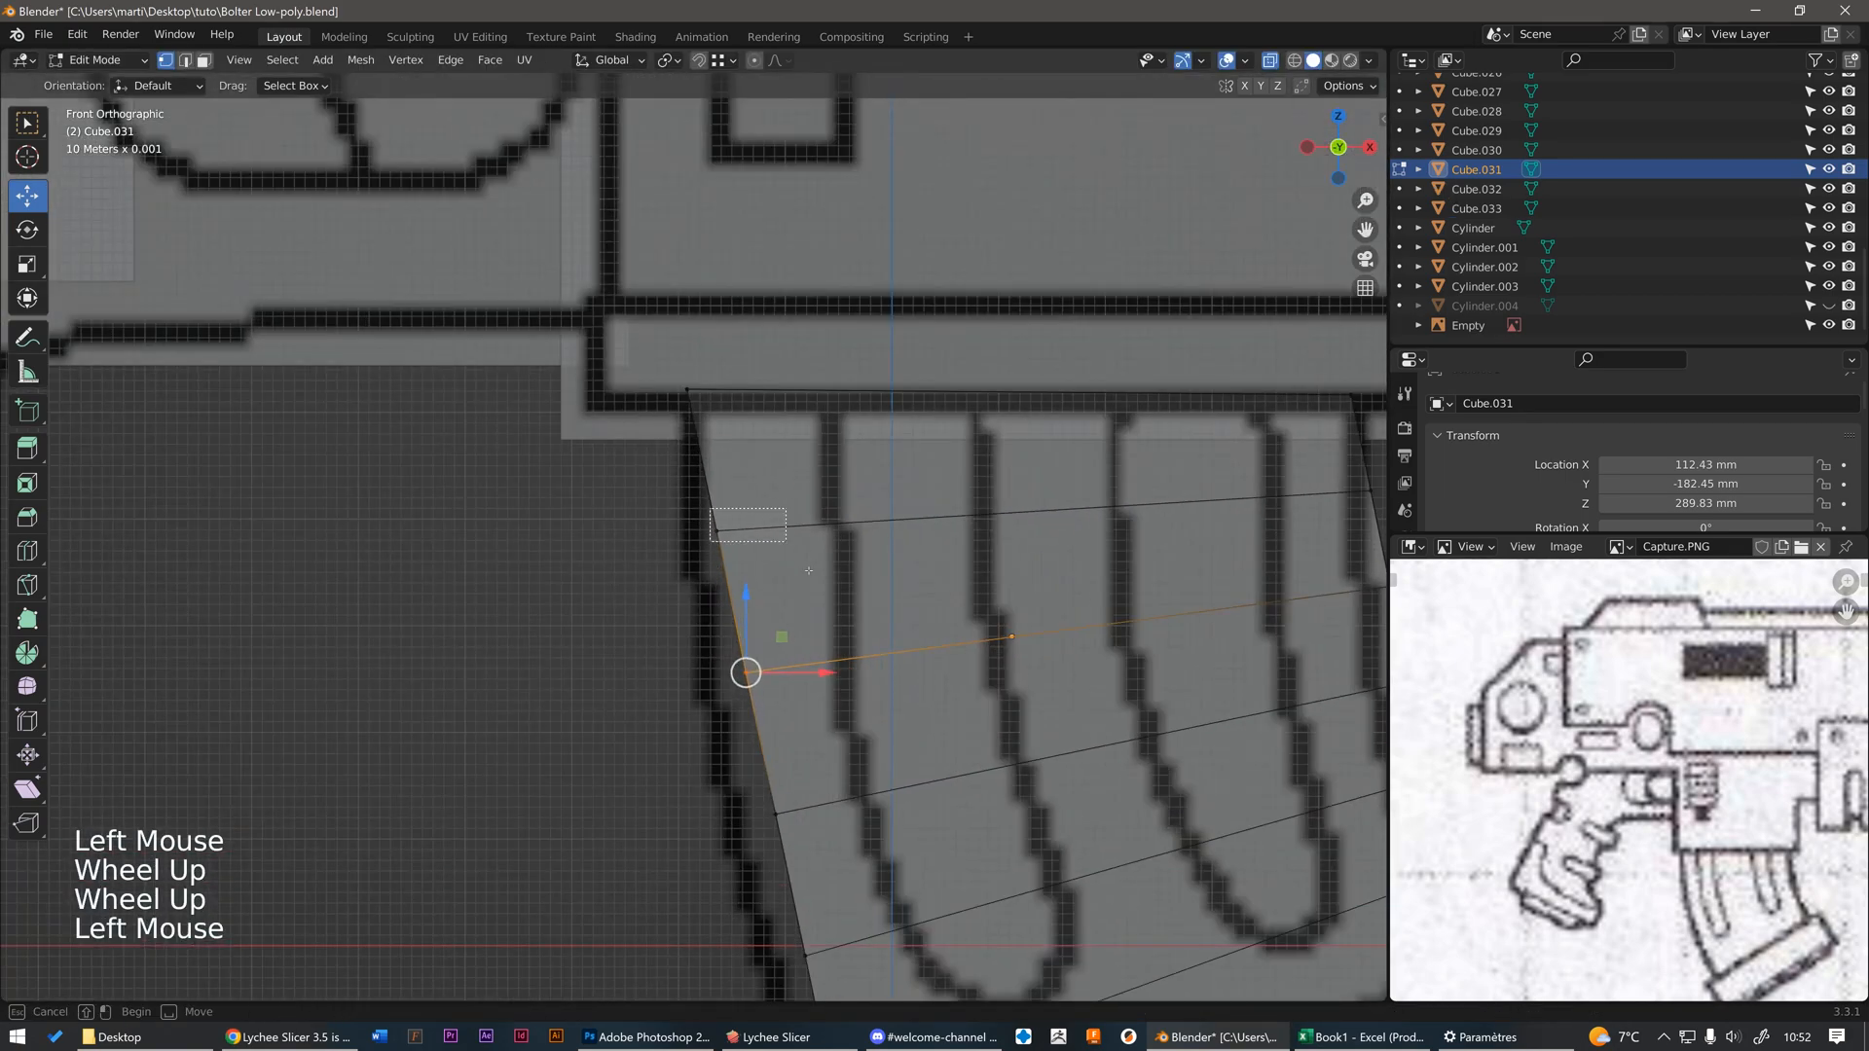
{"action": "key", "text": "g"}
{"action": "left_click", "coordinate": [790, 587]}
- Move the rear vertices of the second and third loop cuts from the top onto the reference's curved rear outline
{"action": "left_click_drag", "start_coordinate": [712, 627], "coordinate": [804, 718]}
{"action": "key", "text": "g"}
{"action": "left_click", "coordinate": [771, 729]}
{"action": "left_click_drag", "start_coordinate": [721, 770], "coordinate": [827, 867]}
{"action": "key", "text": "g"}
{"action": "left_click", "coordinate": [792, 872]}
- Move the rear vertices of the two lowest loop cuts onto the reference outline to finish the magazine's rear curve
{"action": "scroll", "coordinate": [608, 676], "scroll_direction": "down", "scroll_amount": 2}
{"action": "scroll", "coordinate": [779, 910], "scroll_direction": "up", "scroll_amount": 2}
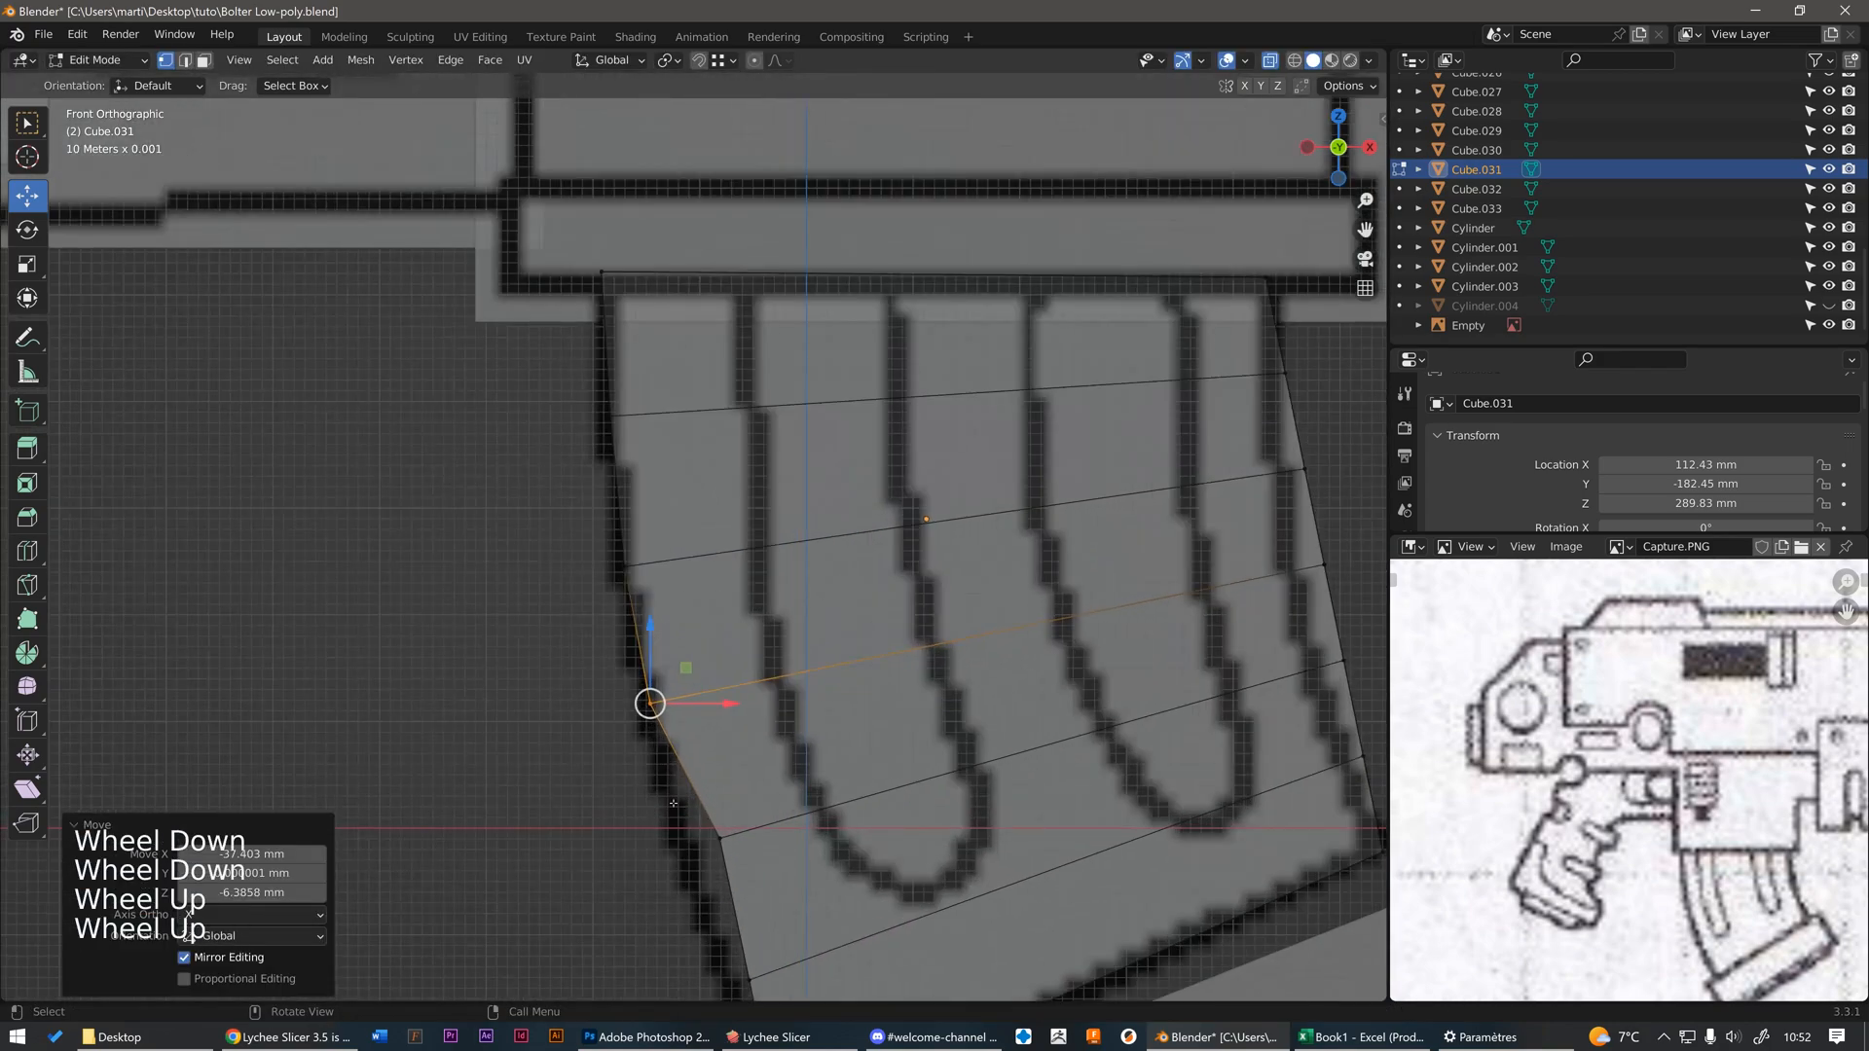
{"action": "left_click_drag", "start_coordinate": [668, 803], "coordinate": [764, 876]}
{"action": "key", "text": "g"}
{"action": "left_click", "coordinate": [728, 885]}
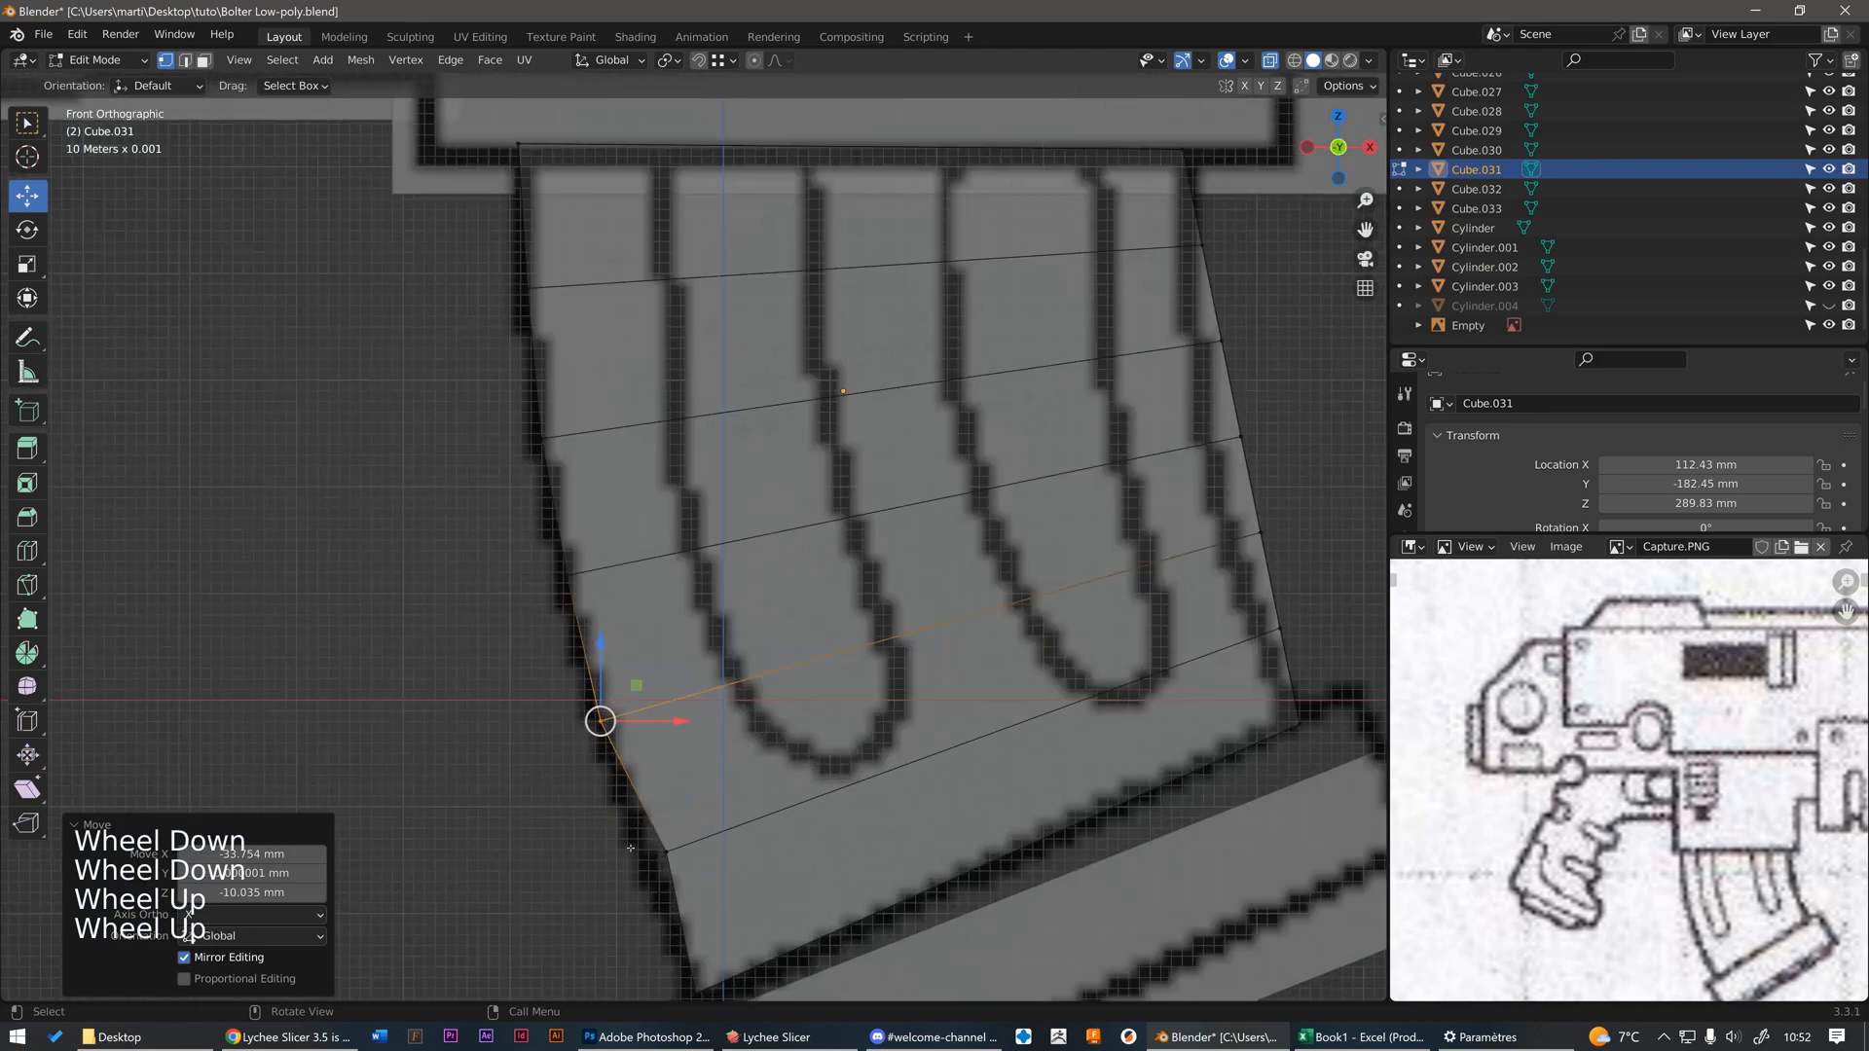
{"action": "left_click_drag", "start_coordinate": [628, 823], "coordinate": [701, 881]}
{"action": "key", "text": "g"}
{"action": "left_click", "coordinate": [646, 856]}
- Move the front vertices of the two lowest loop cuts onto the reference's curved front outline
{"action": "scroll", "coordinate": [1020, 637], "scroll_direction": "down", "scroll_amount": 2}
{"action": "scroll", "coordinate": [1020, 637], "scroll_direction": "up", "scroll_amount": 2}
{"action": "left_click", "coordinate": [900, 703]}
{"action": "key", "text": "g"}
{"action": "left_click", "coordinate": [867, 660]}
{"action": "left_click_drag", "start_coordinate": [834, 565], "coordinate": [905, 630]}
{"action": "key", "text": "g"}
{"action": "left_click", "coordinate": [873, 628]}
- Move the front vertices of the third and second loop cuts from the top onto the reference's front outline
{"action": "left_click_drag", "start_coordinate": [800, 475], "coordinate": [877, 531]}
{"action": "key", "text": "g"}
{"action": "left_click", "coordinate": [843, 527]}
{"action": "left_click_drag", "start_coordinate": [794, 369], "coordinate": [864, 436]}
{"action": "key", "text": "g"}
{"action": "left_click", "coordinate": [816, 411]}
- Align the front vertices of the uppermost loop cut and the magazine's top front corner with the reference outline
{"action": "left_click_drag", "start_coordinate": [778, 283], "coordinate": [842, 337]}
{"action": "key", "text": "g"}
{"action": "left_click", "coordinate": [820, 333]}
{"action": "left_click_drag", "start_coordinate": [839, 201], "coordinate": [774, 292]}
{"action": "key", "text": "g"}
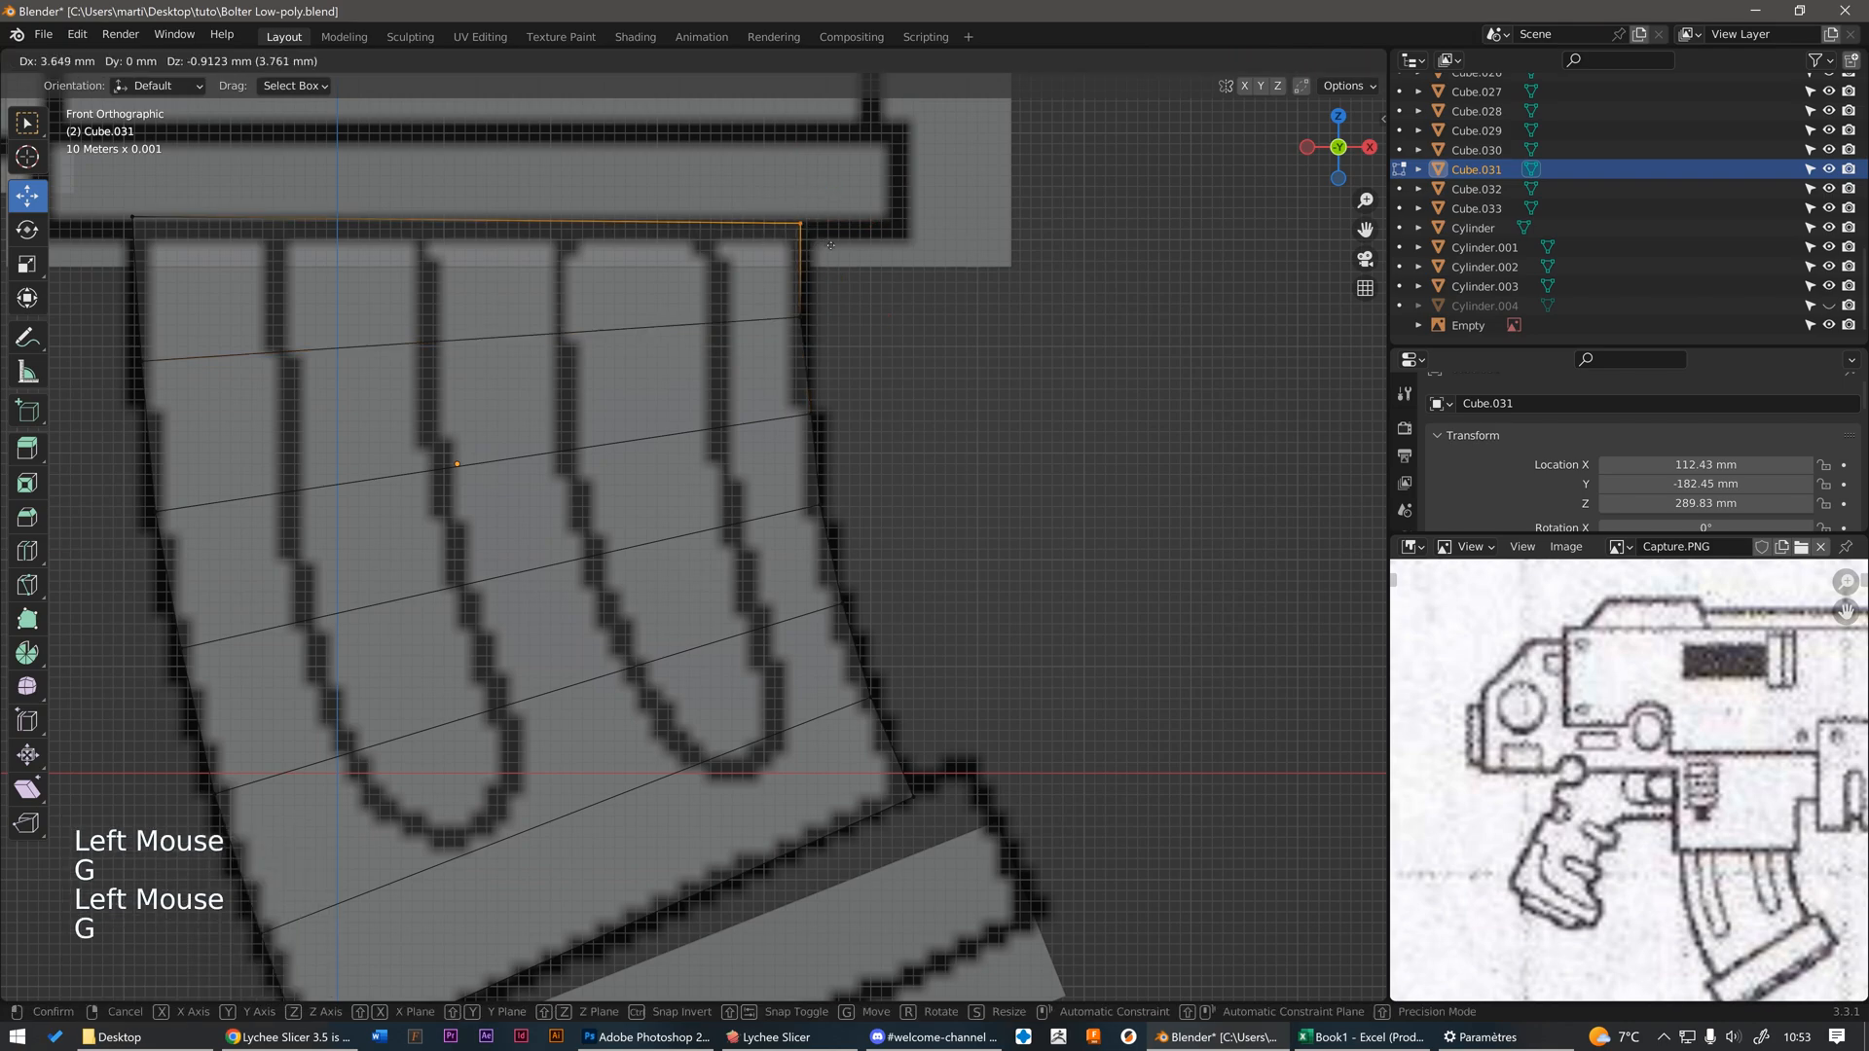
{"action": "left_click", "coordinate": [779, 291]}
{"action": "key", "text": "g"}
{"action": "left_click", "coordinate": [801, 309]}
- Return to Object Mode, turn off X-ray and deselect the curved magazine, viewing it at an angle
{"action": "scroll", "coordinate": [795, 375], "scroll_direction": "down", "scroll_amount": 2}
{"action": "scroll", "coordinate": [795, 374], "scroll_direction": "down", "scroll_amount": 1}
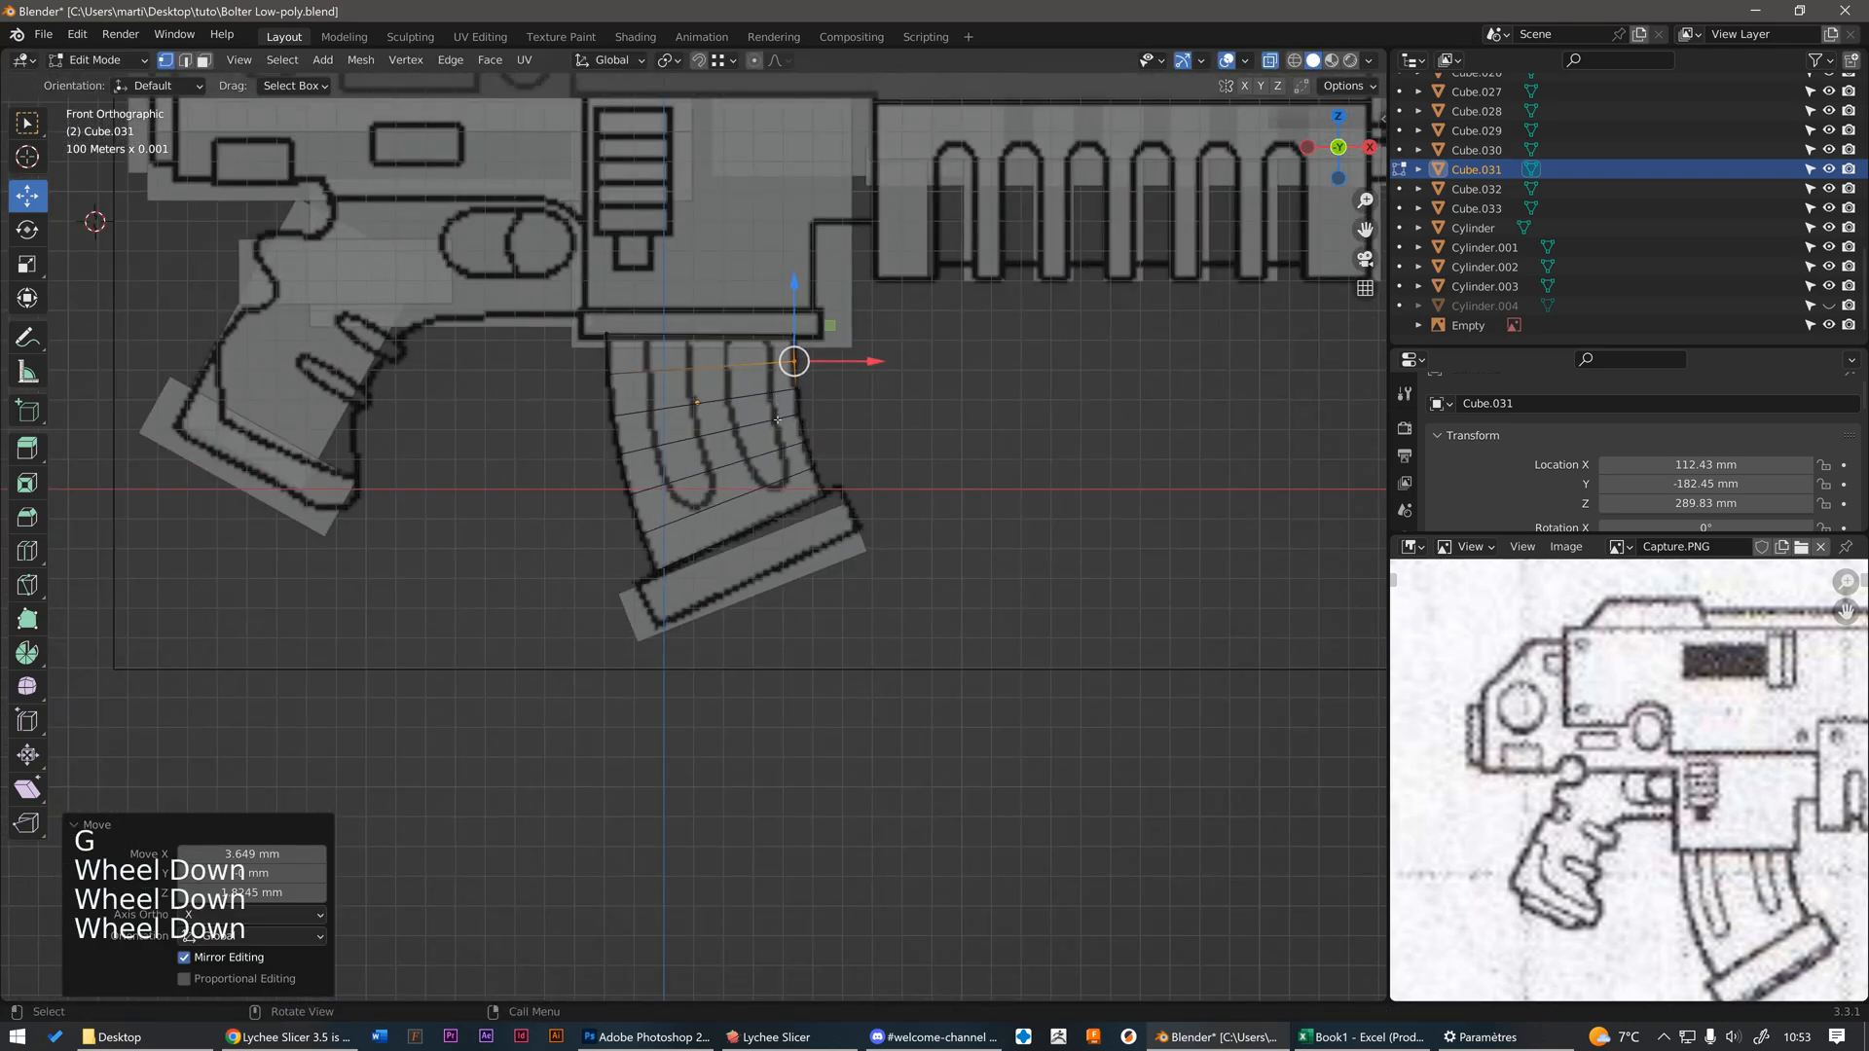
{"action": "key", "text": "Tab"}
{"action": "key", "text": "alt+z"}
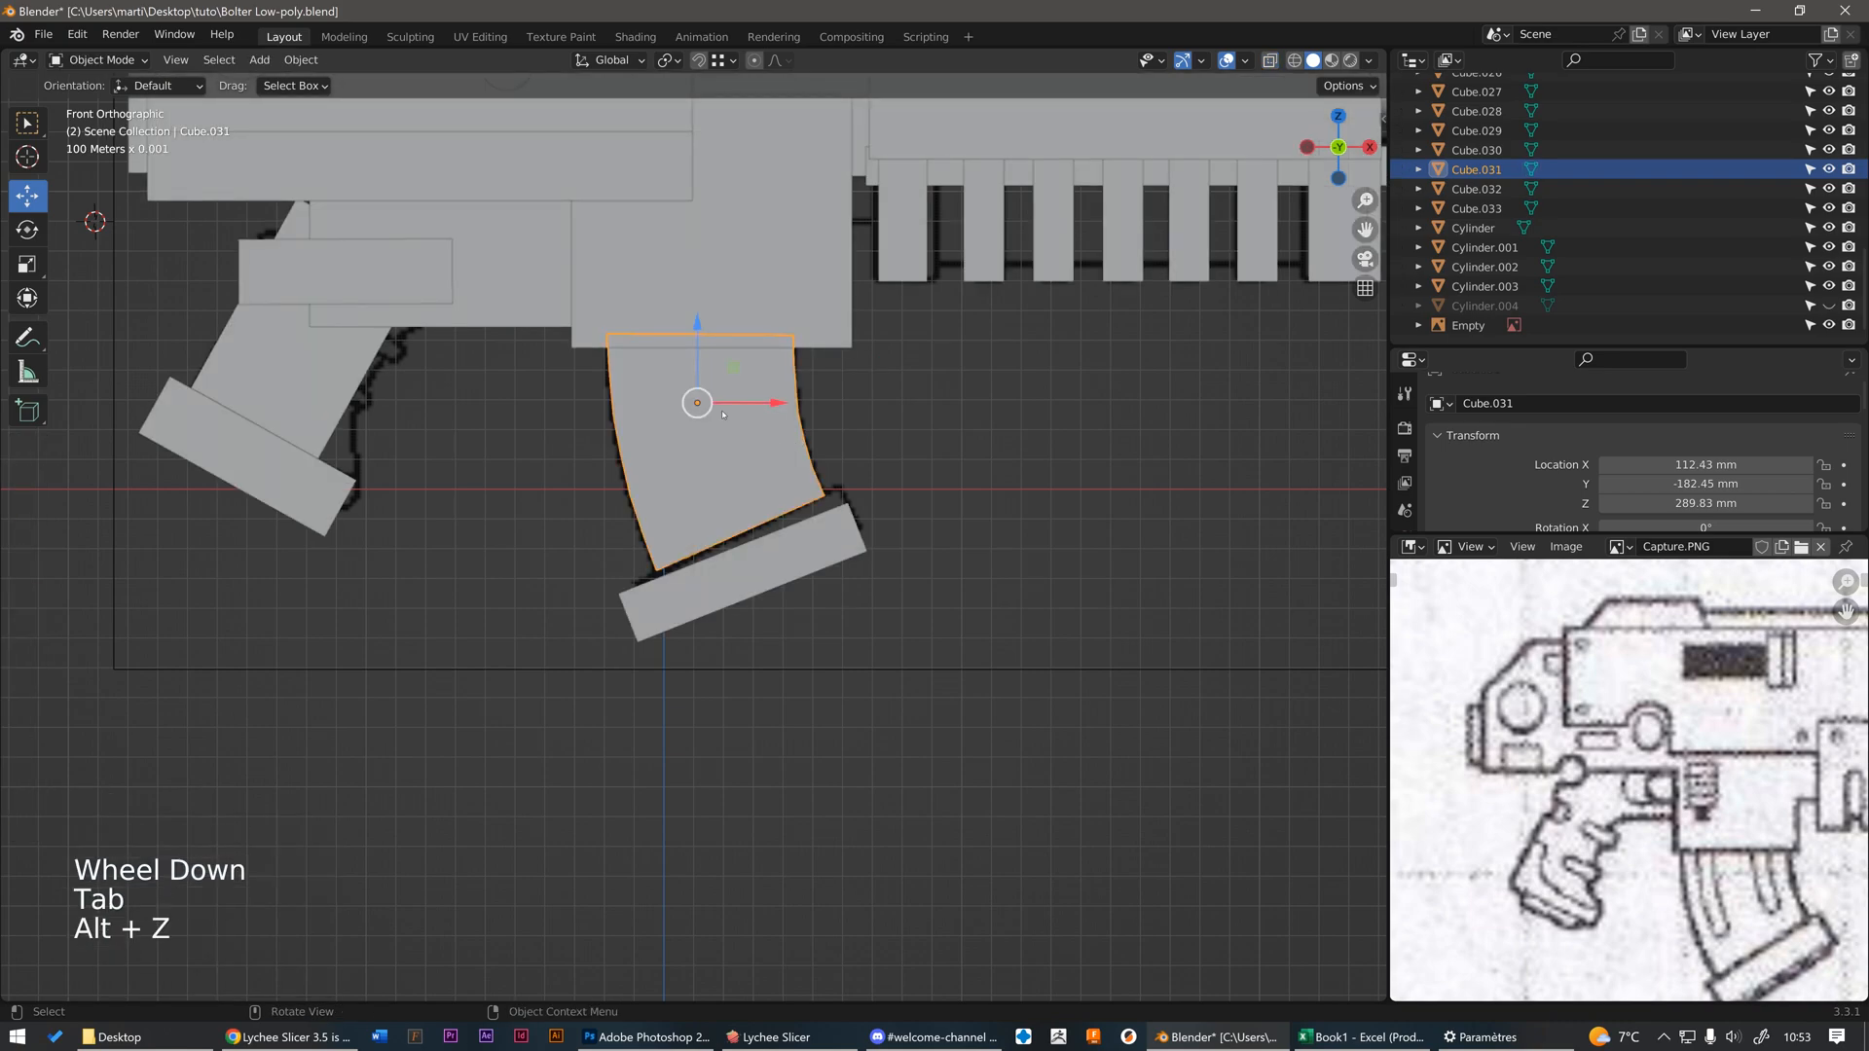
{"action": "middle_click_drag", "start_coordinate": [790, 443], "coordinate": [823, 441]}
{"action": "middle_click_drag", "start_coordinate": [927, 555], "coordinate": [720, 555]}
{"action": "left_click", "coordinate": [700, 619]}
- Examine the magazine area of the reference image and compare it with the whole bolter model
{"action": "scroll", "coordinate": [720, 555], "scroll_direction": "up", "scroll_amount": 1}
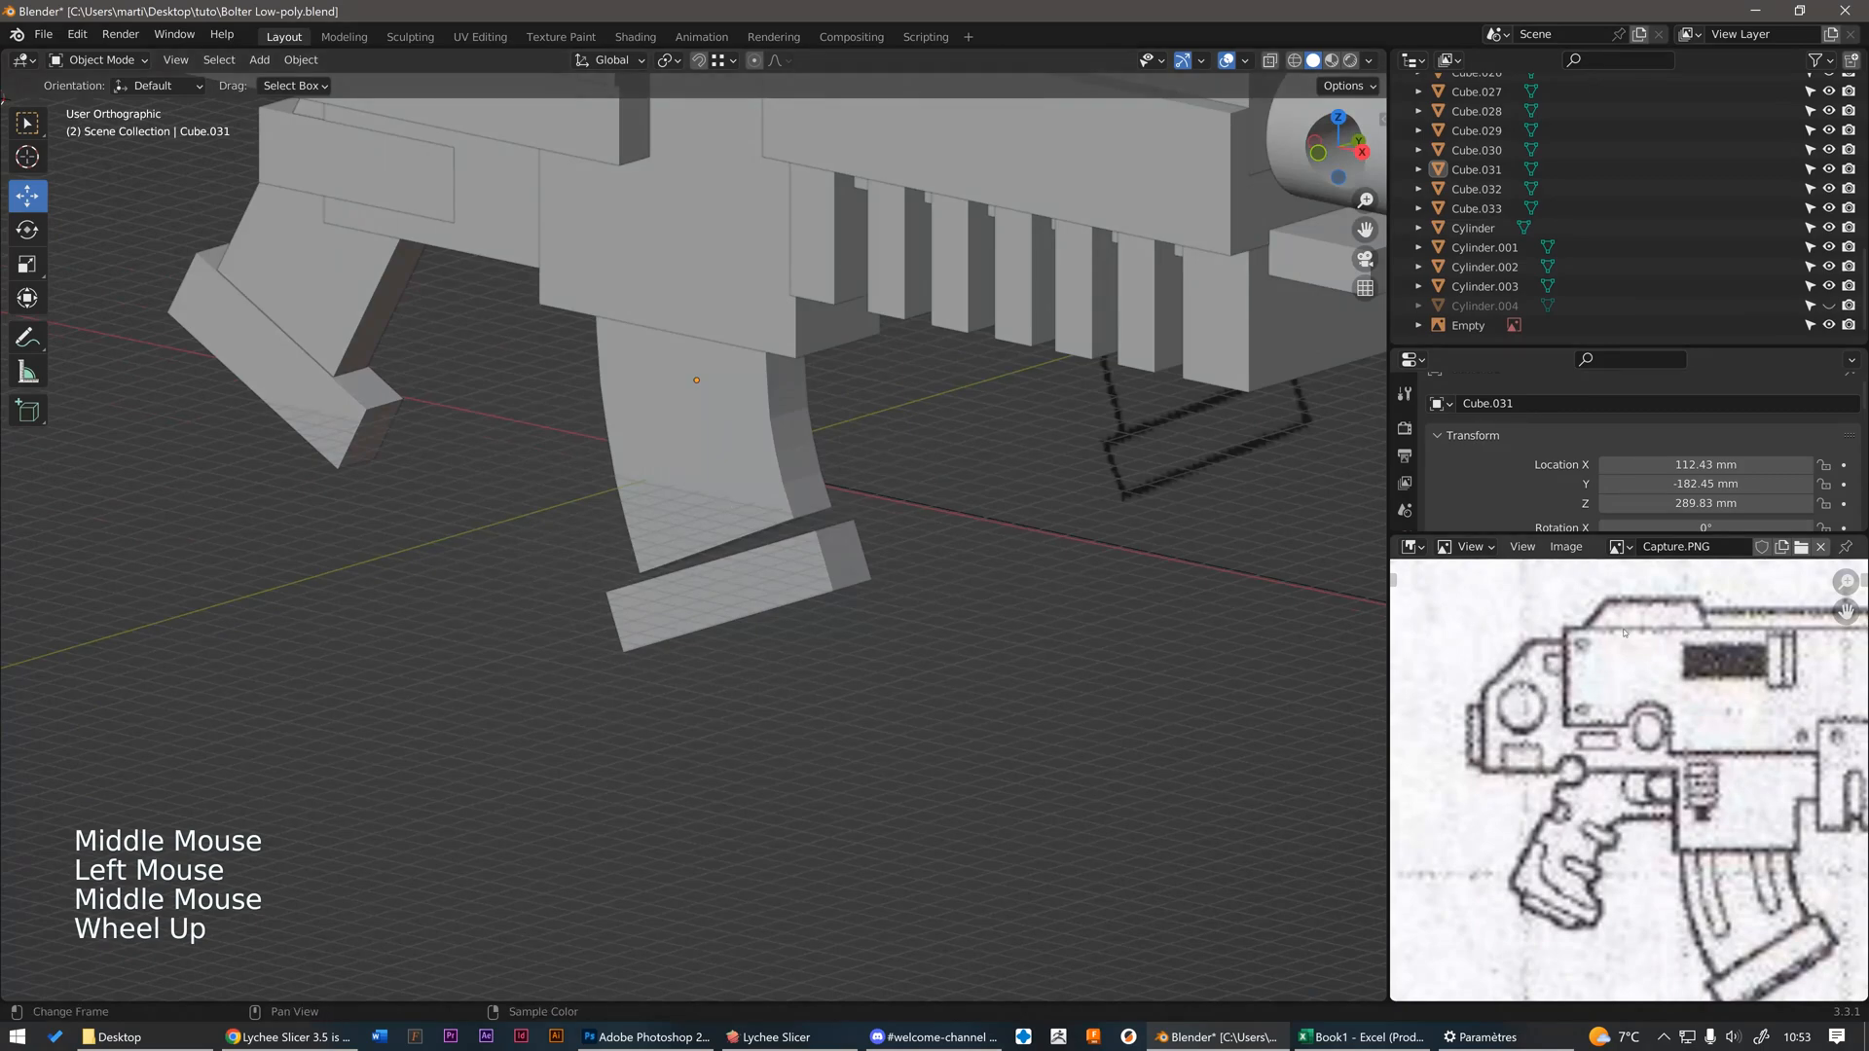
{"action": "scroll", "coordinate": [1586, 725], "scroll_direction": "down", "scroll_amount": 1}
{"action": "middle_click_drag", "start_coordinate": [1689, 811], "coordinate": [1604, 740], "text": "shift"}
{"action": "scroll", "coordinate": [1604, 740], "scroll_direction": "up", "scroll_amount": 1}
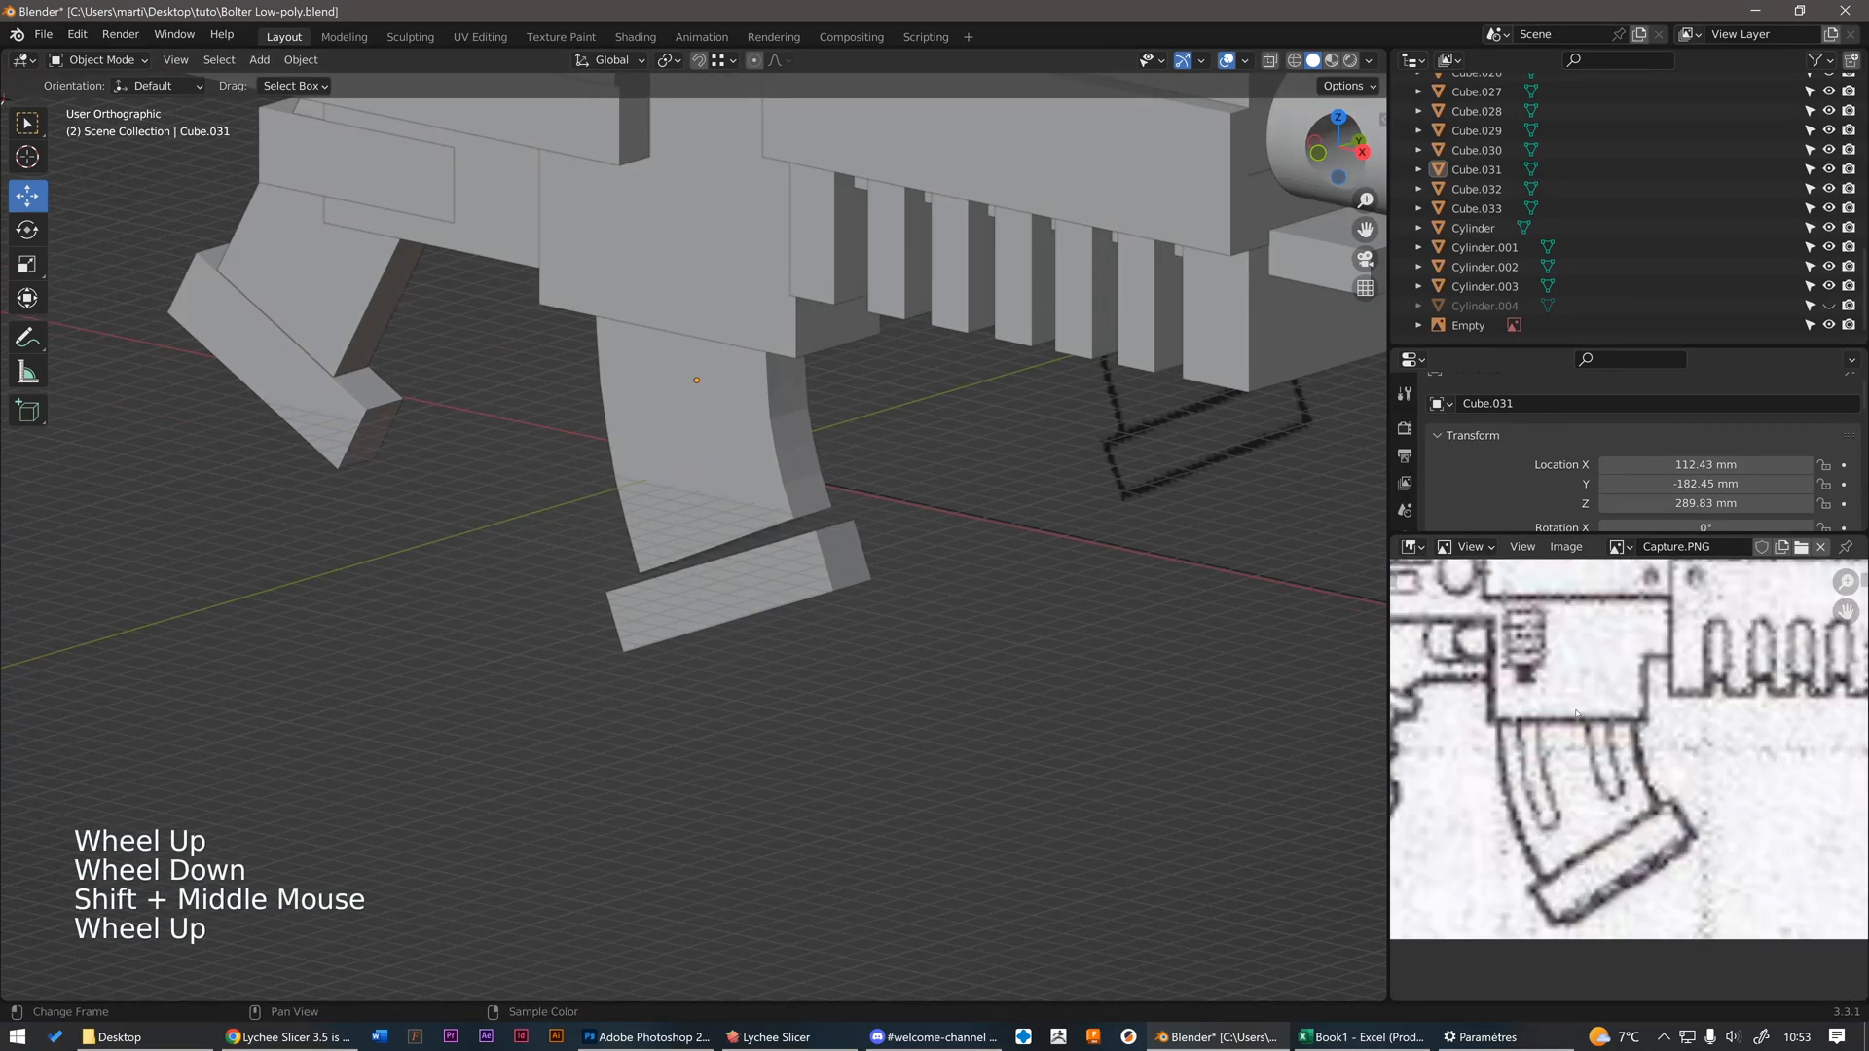
{"action": "scroll", "coordinate": [1604, 739], "scroll_direction": "down", "scroll_amount": 1}
{"action": "scroll", "coordinate": [918, 556], "scroll_direction": "down", "scroll_amount": 2}
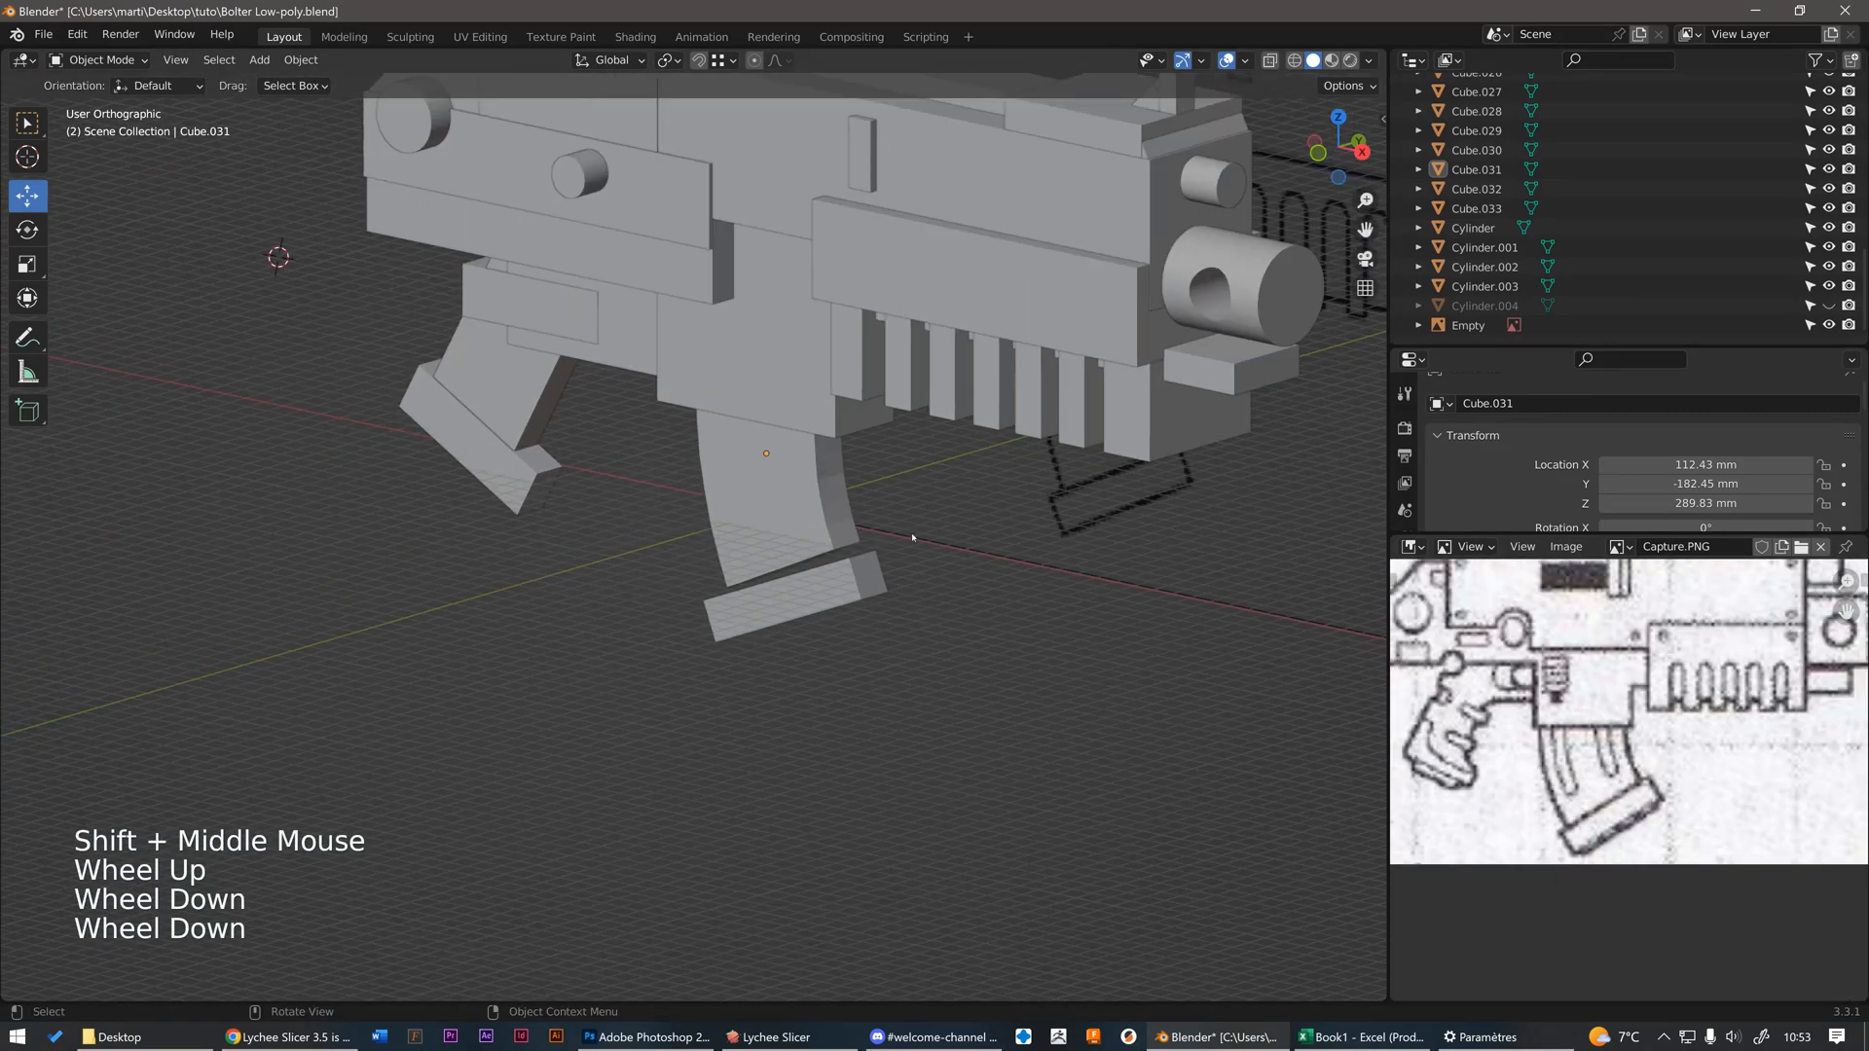
{"action": "middle_click_drag", "start_coordinate": [866, 438], "coordinate": [764, 725], "text": "shift"}
{"action": "scroll", "coordinate": [876, 685], "scroll_direction": "down", "scroll_amount": 2}
{"action": "scroll", "coordinate": [807, 686], "scroll_direction": "up", "scroll_amount": 1}
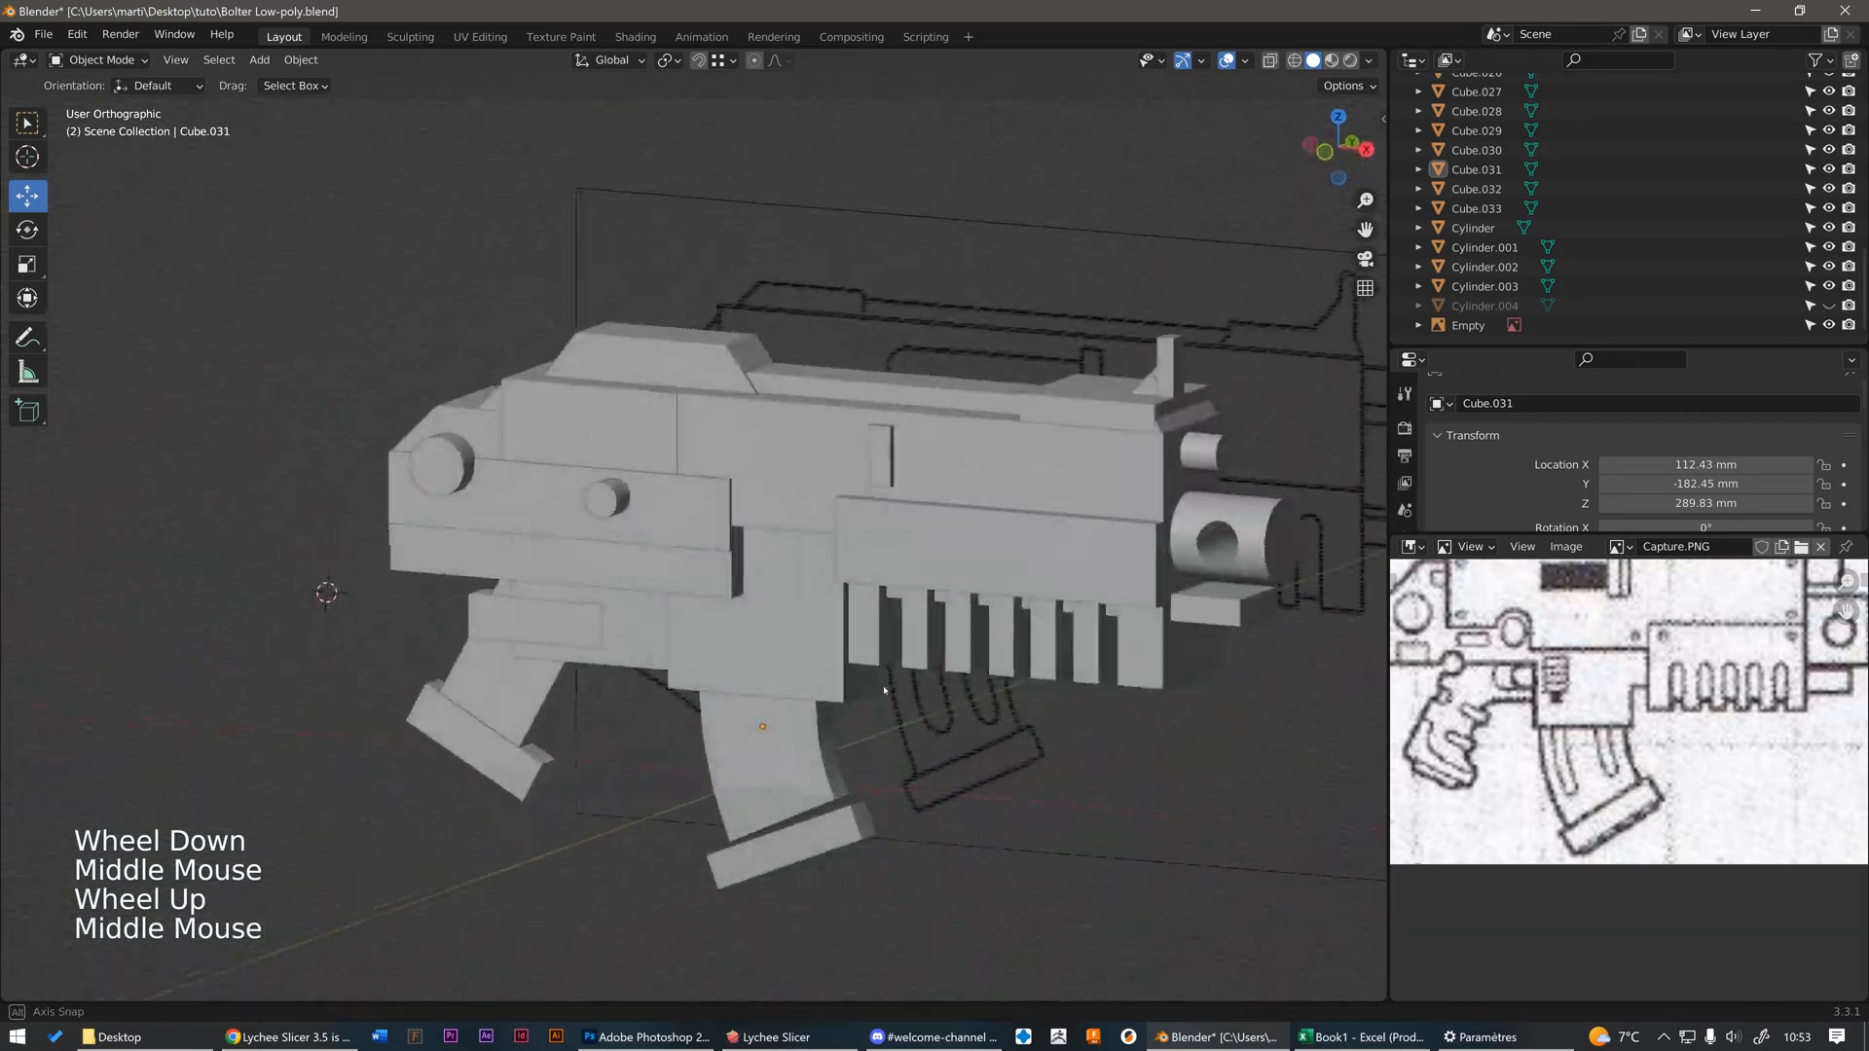